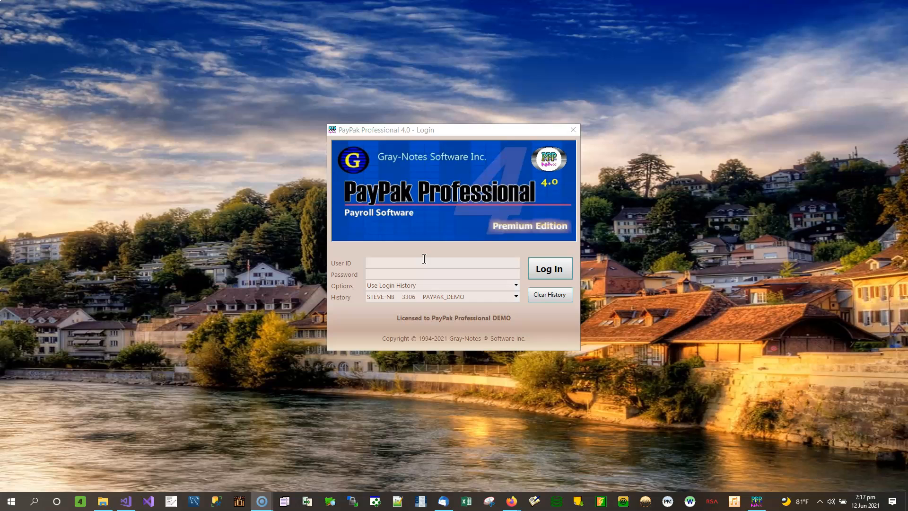
# Log in as user sa with the account password.
pyautogui.click(425, 258)
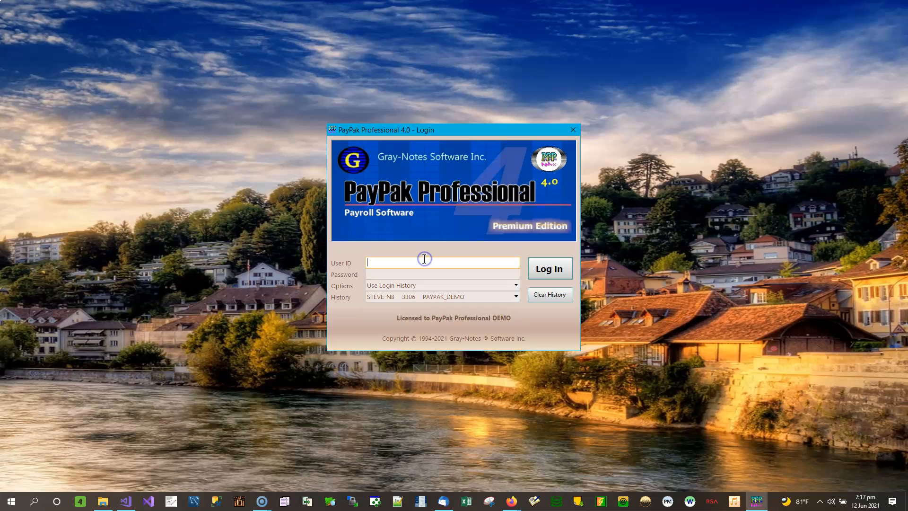
pyautogui.write('sa')
pyautogui.press('Tab')
pyautogui.write('demo')
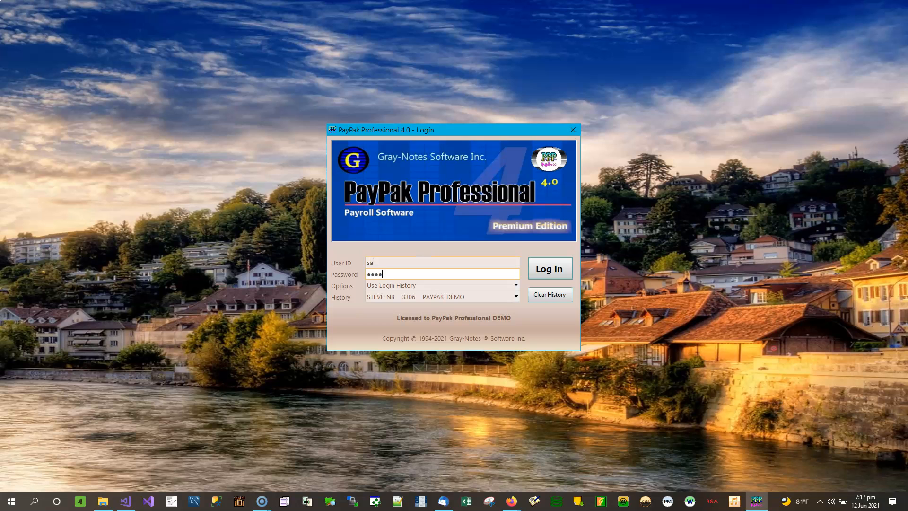
pyautogui.click(544, 266)
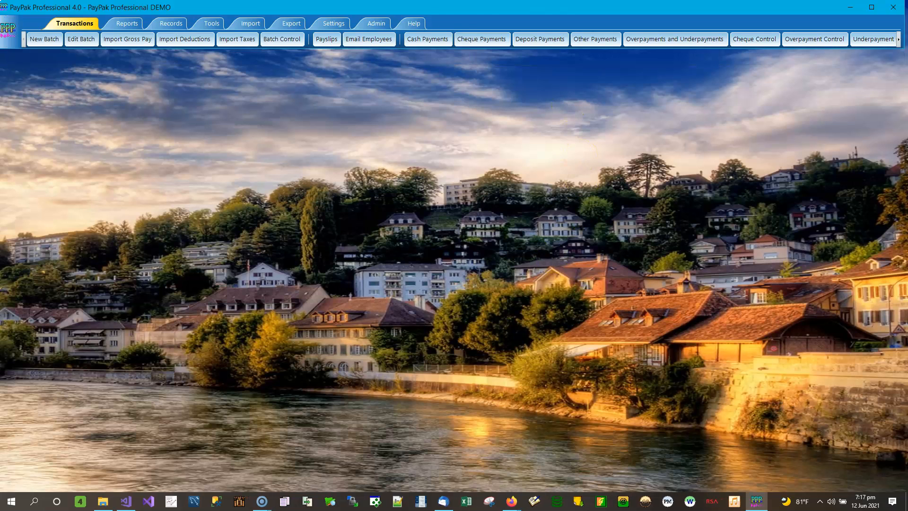
# Open the Export Taxes window from the export functions.
pyautogui.click(293, 26)
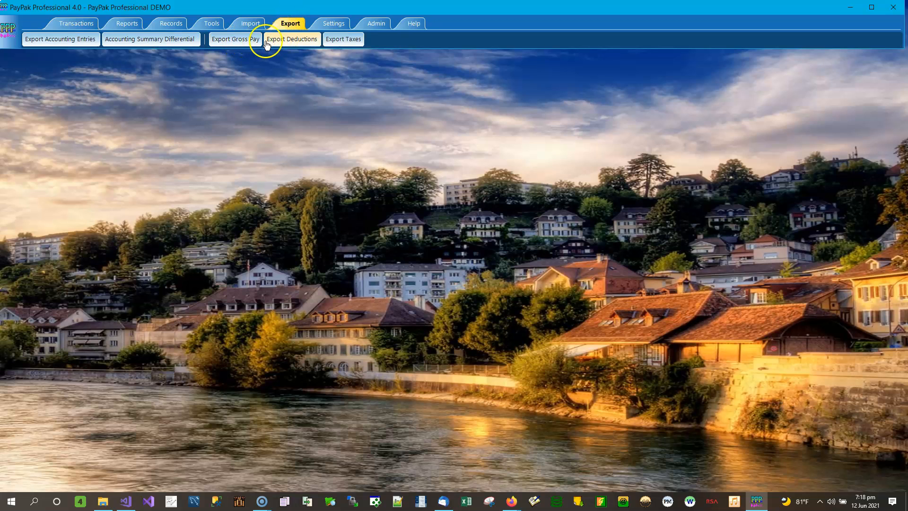
pyautogui.click(352, 41)
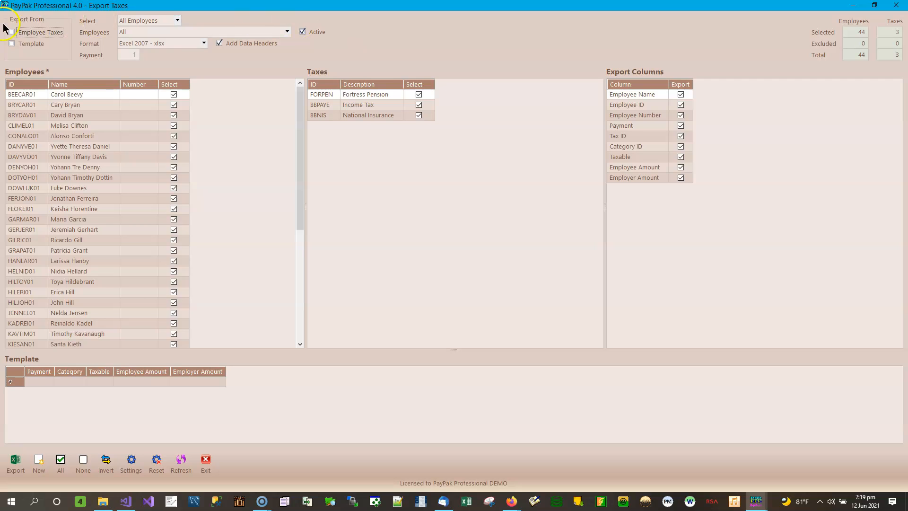
pyautogui.click(41, 34)
pyautogui.click(33, 44)
pyautogui.click(27, 45)
pyautogui.click(35, 34)
# Select employees by category, choosing the Cook category.
pyautogui.click(178, 20)
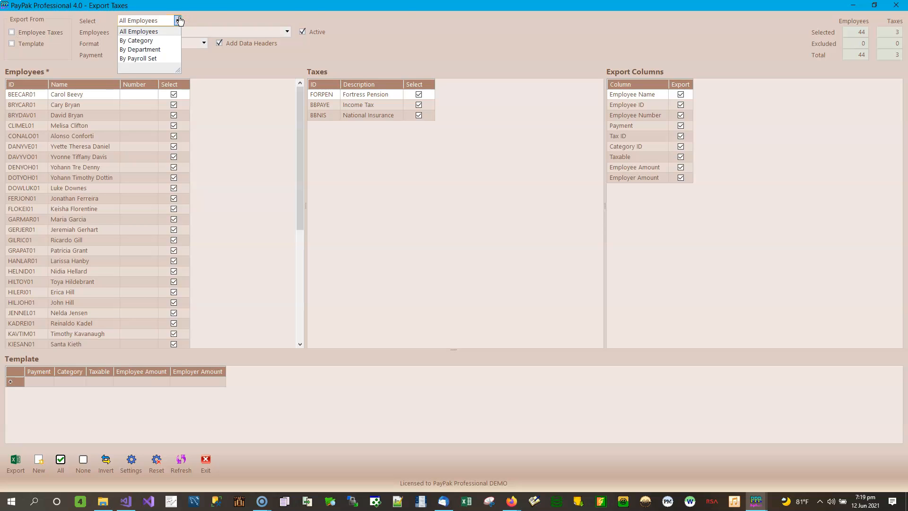
pyautogui.click(140, 42)
pyautogui.click(287, 32)
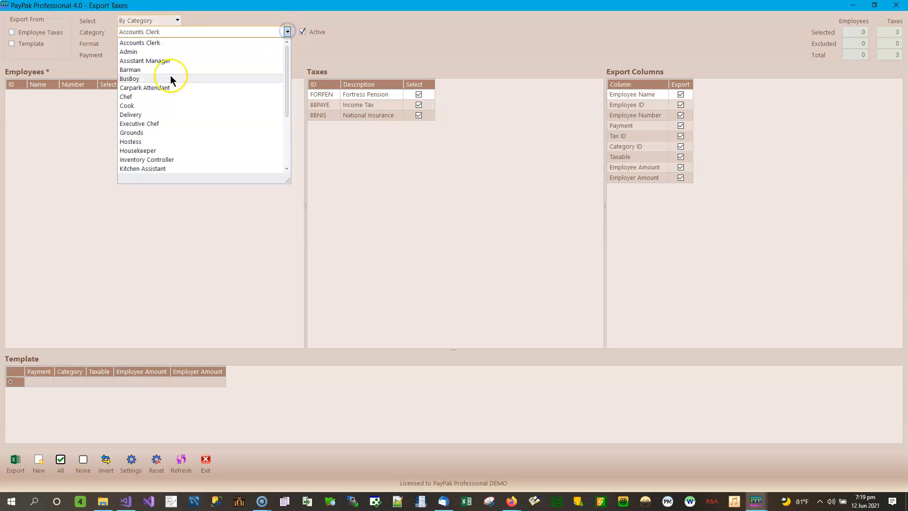
pyautogui.click(137, 106)
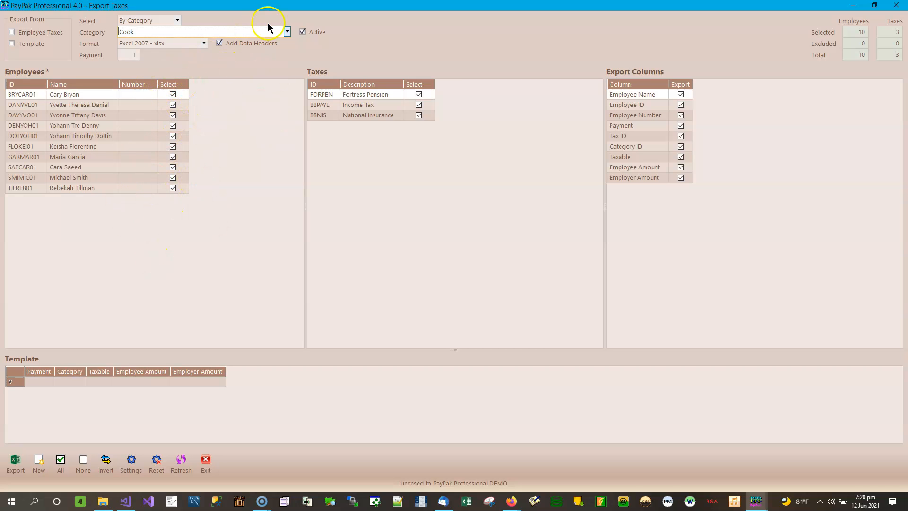
# Switch the employee selection to By Department and choose the Oistins department.
pyautogui.click(287, 32)
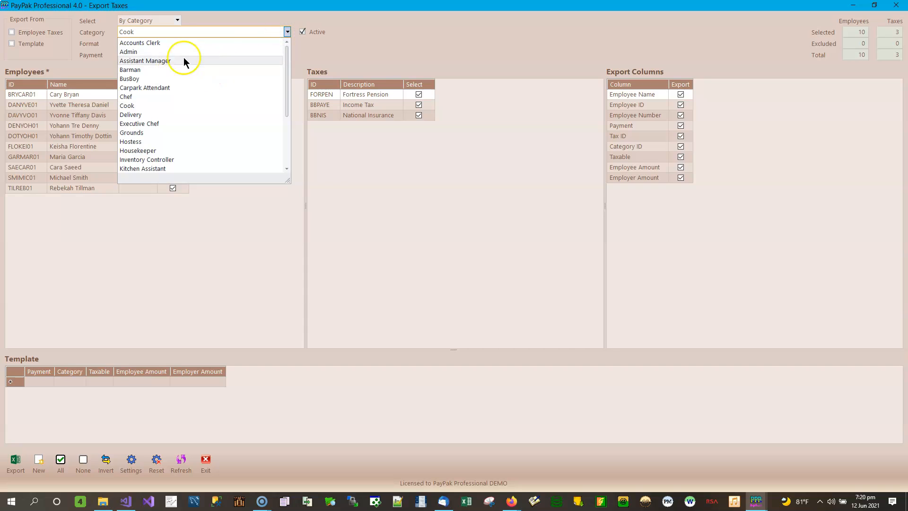
pyautogui.click(178, 20)
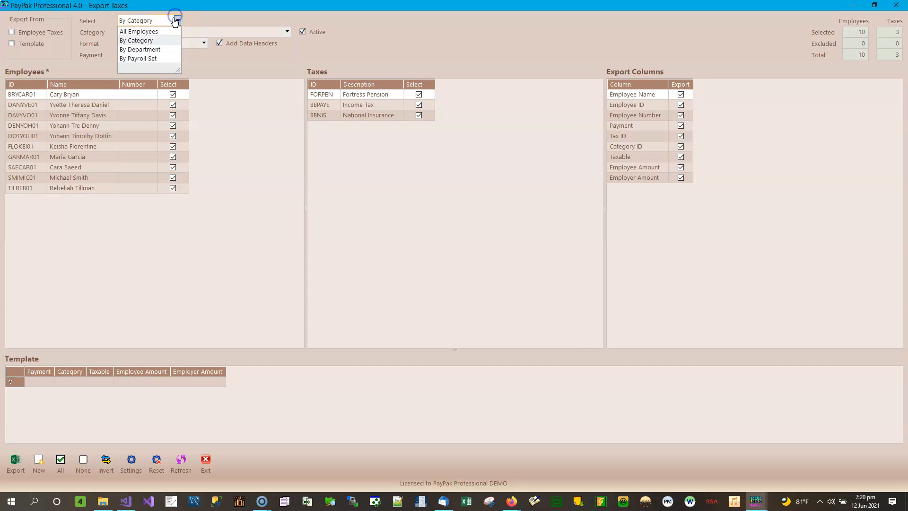
pyautogui.click(150, 48)
pyautogui.click(287, 31)
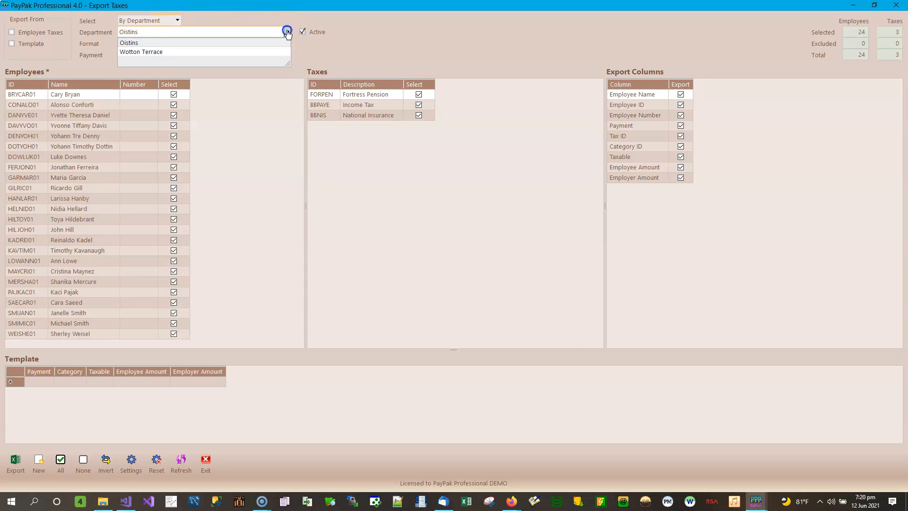
pyautogui.click(135, 42)
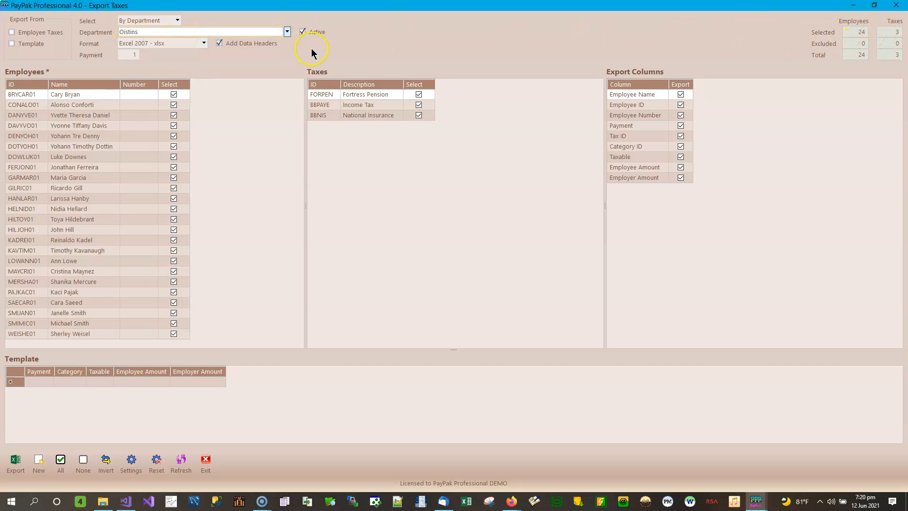
# Change the department to Wotton Terrace.
pyautogui.click(288, 31)
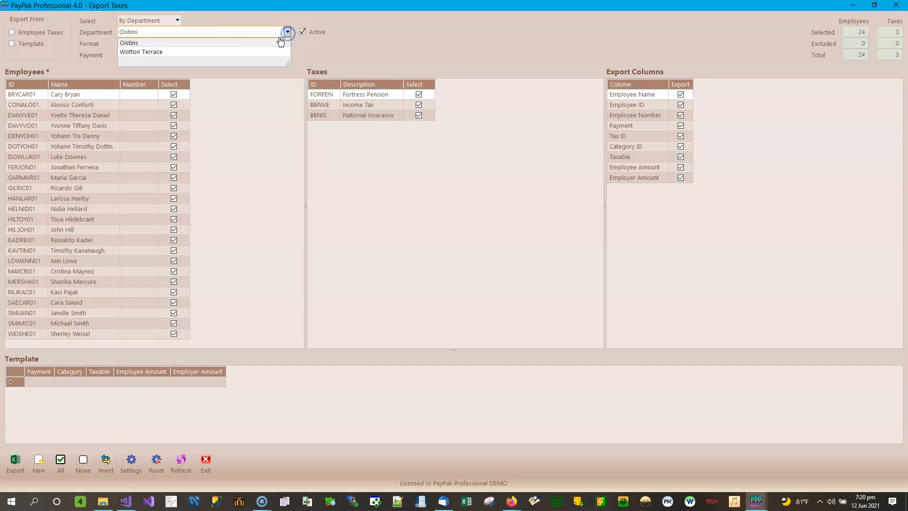
pyautogui.click(173, 52)
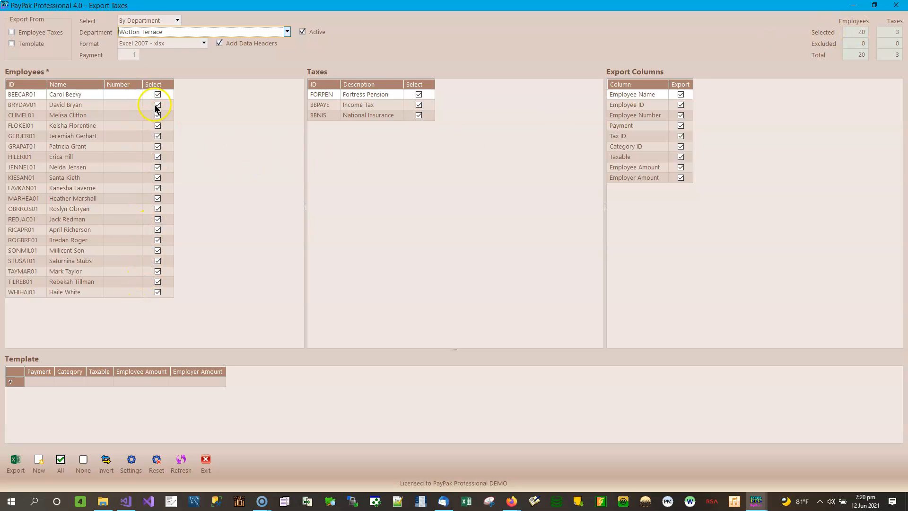
pyautogui.click(287, 31)
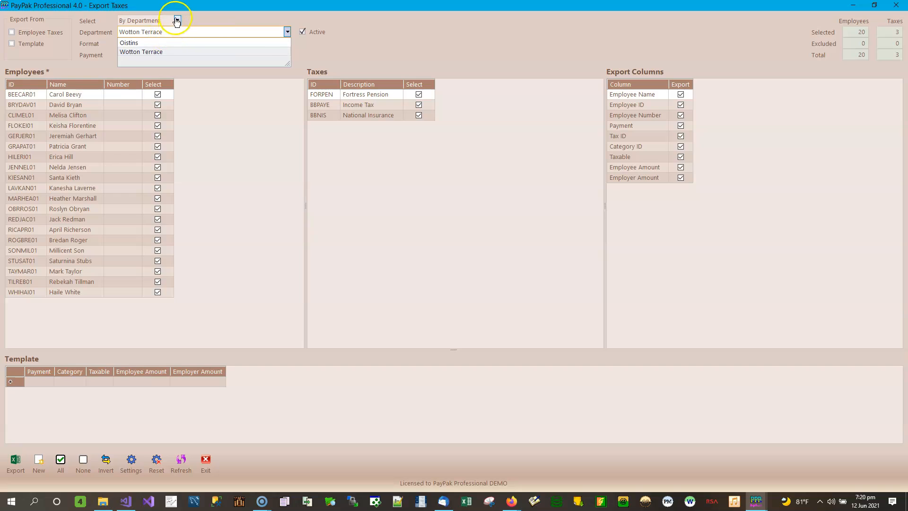
# Switch the employee selection to By Payroll Set and choose Year To Date Test.
pyautogui.click(177, 20)
pyautogui.click(150, 59)
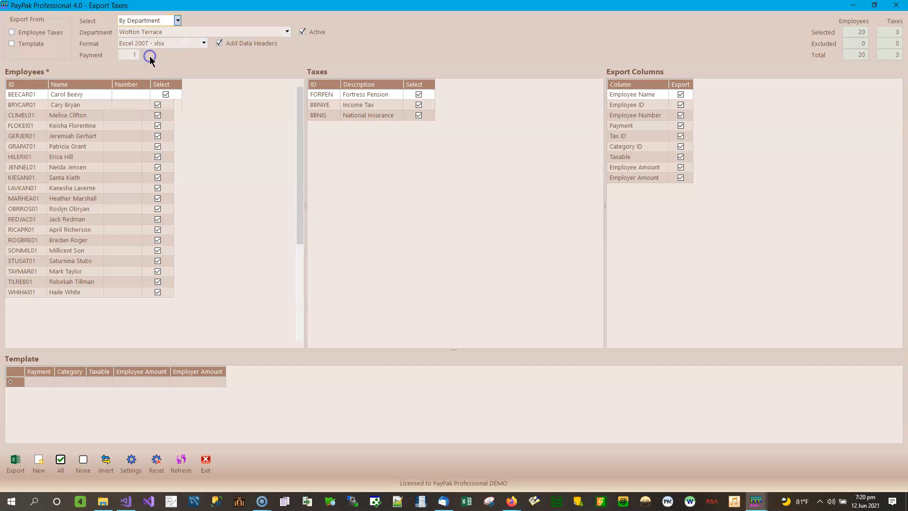
pyautogui.click(283, 32)
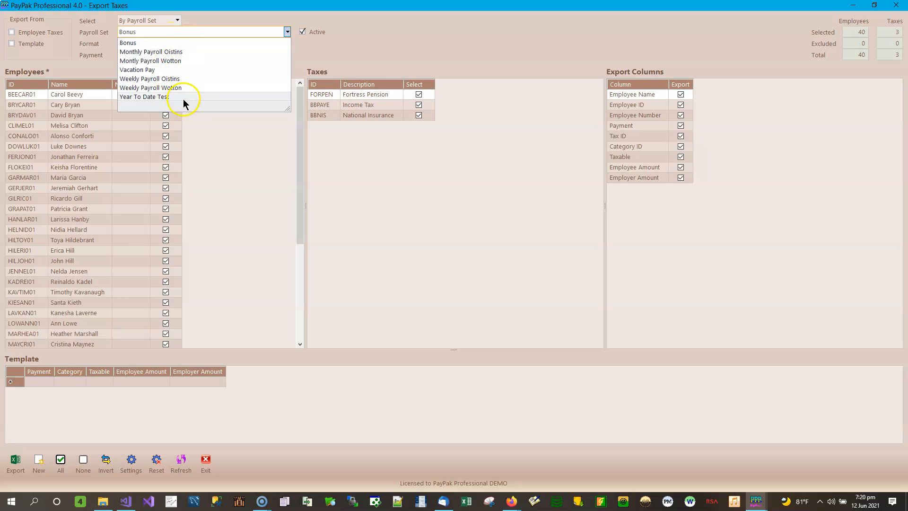
pyautogui.click(154, 97)
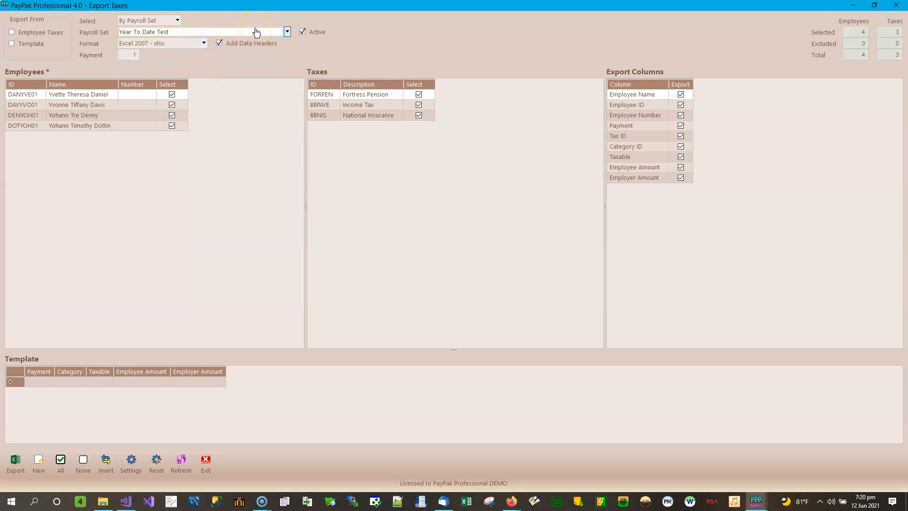
# Examine the Active, file format, data headers and payment number options.
pyautogui.click(304, 34)
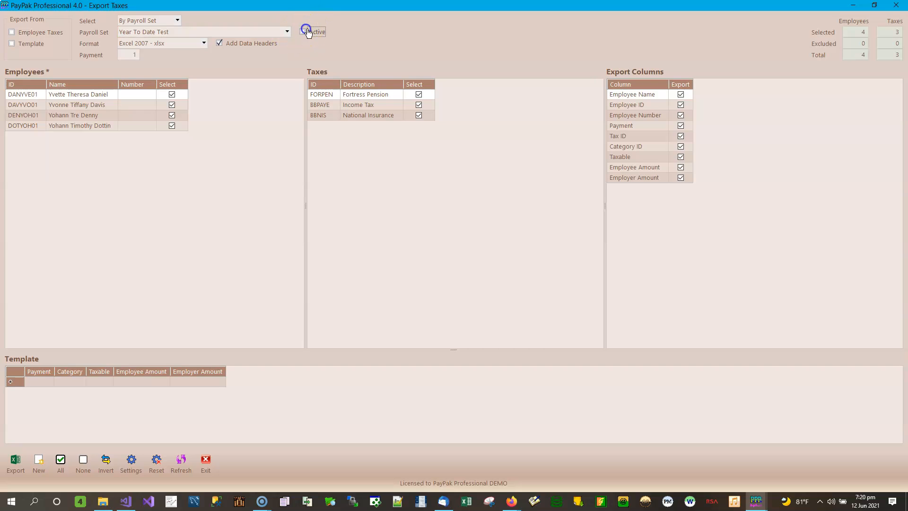
pyautogui.click(304, 32)
pyautogui.click(204, 44)
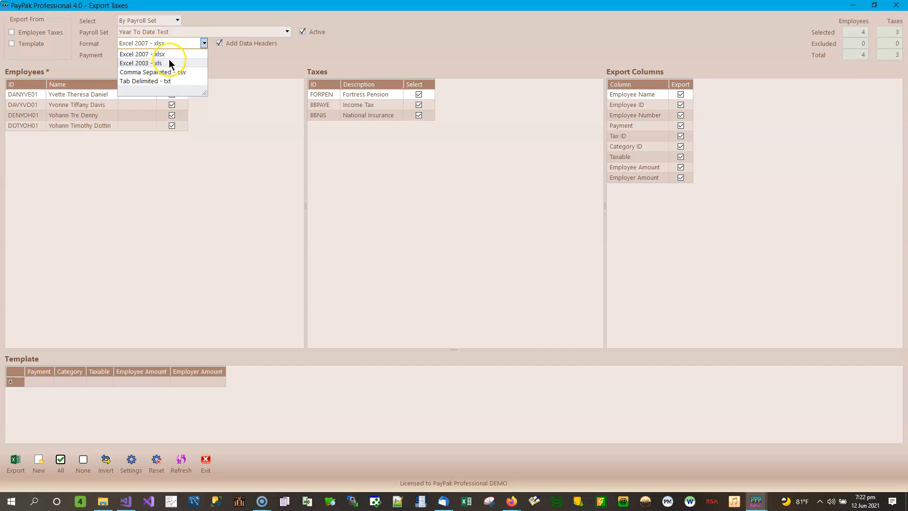
pyautogui.click(244, 58)
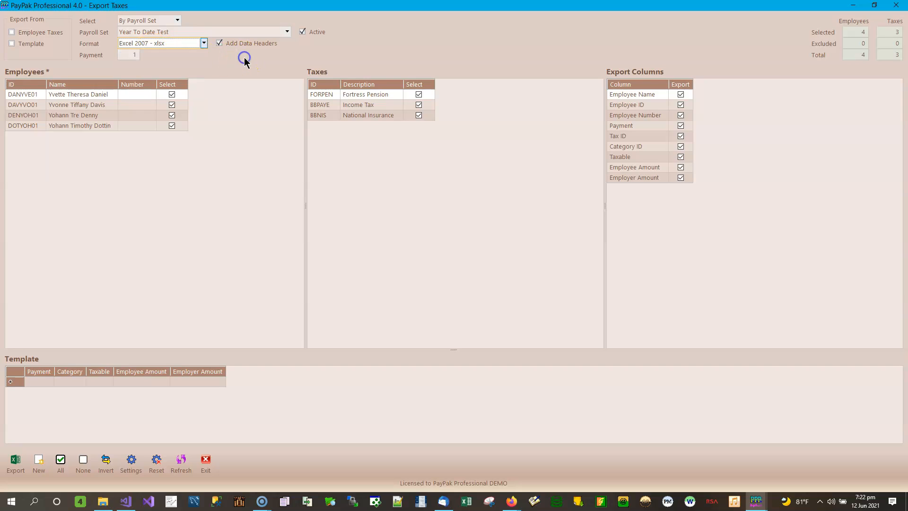
pyautogui.click(220, 44)
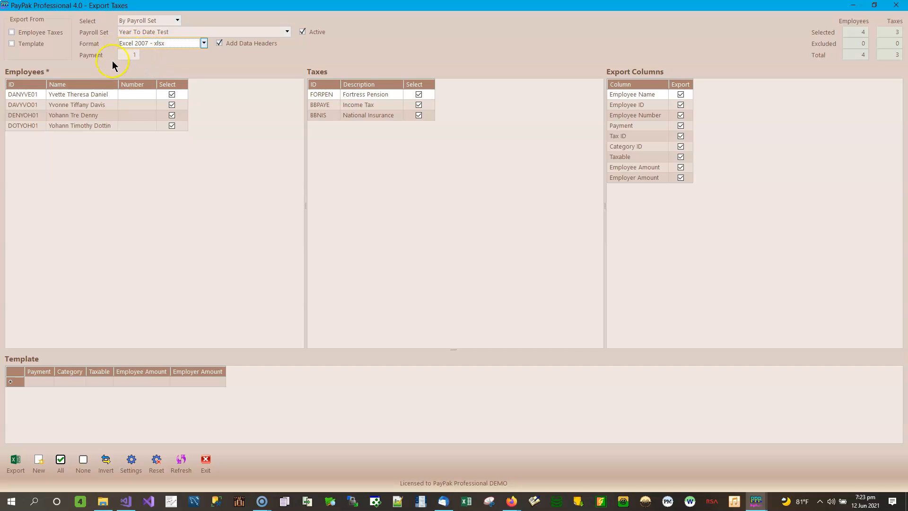
pyautogui.click(131, 55)
pyautogui.moveTo(130, 56); pyautogui.dragTo(146, 60)
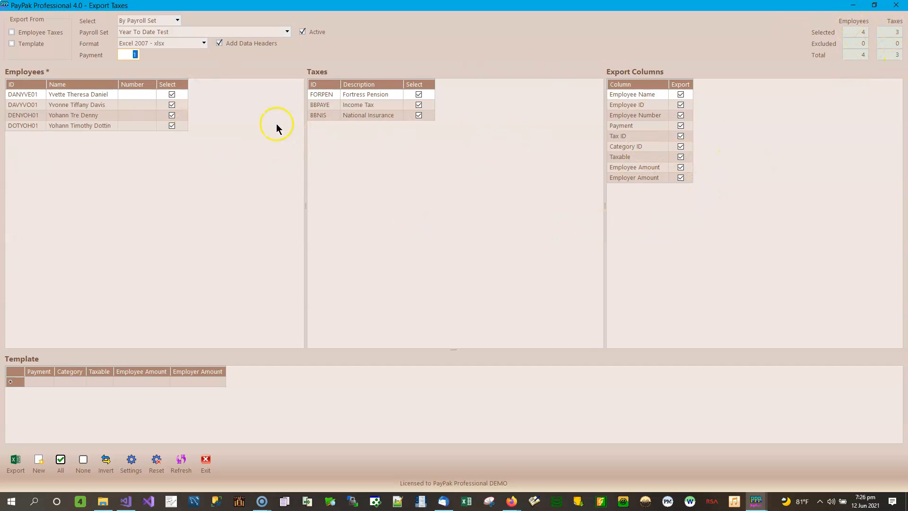
# Inspect the rows of the employee, tax and export column lists.
pyautogui.click(375, 105)
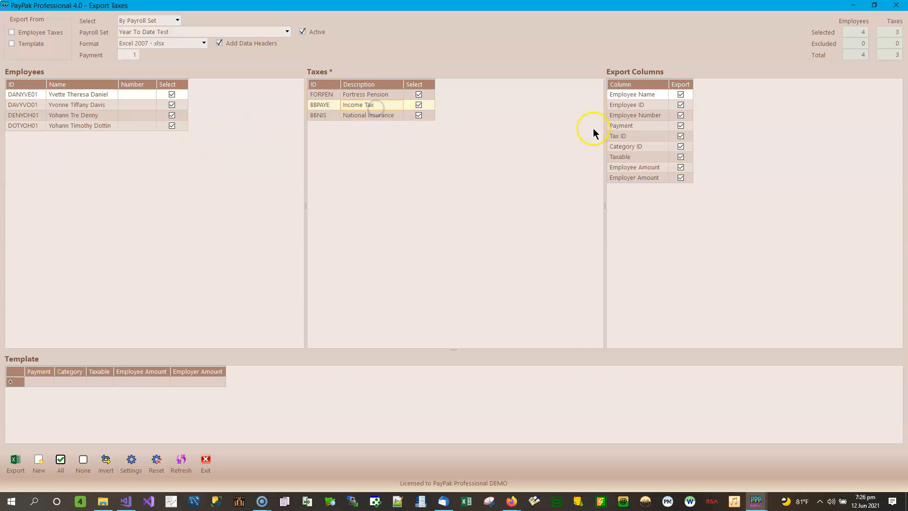
pyautogui.click(628, 115)
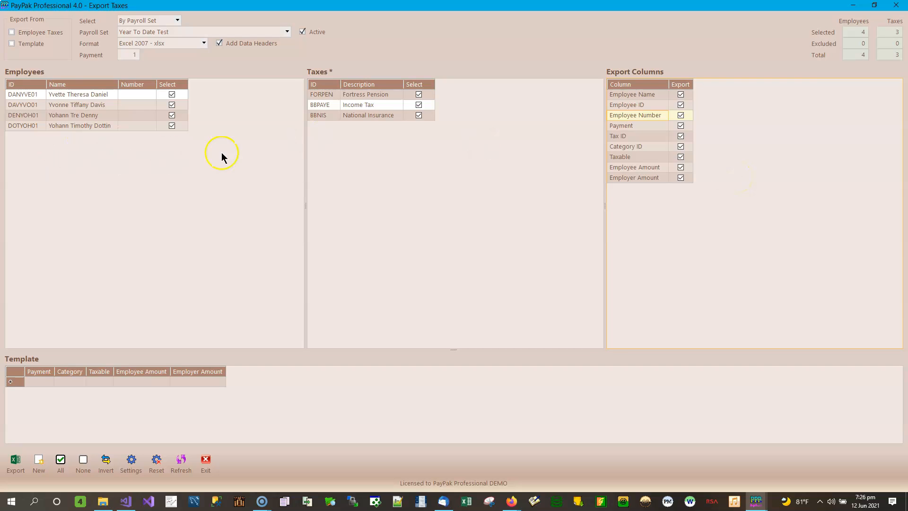
pyautogui.click(55, 105)
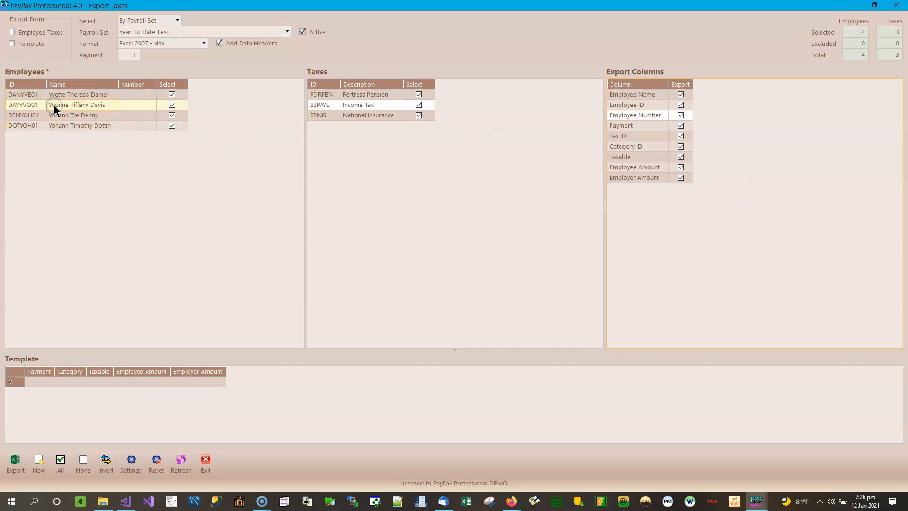
pyautogui.click(360, 96)
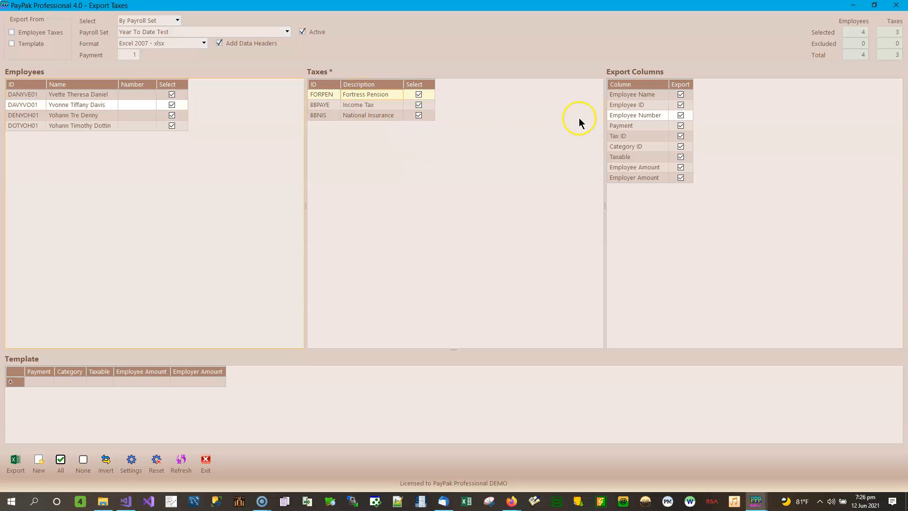
pyautogui.click(640, 125)
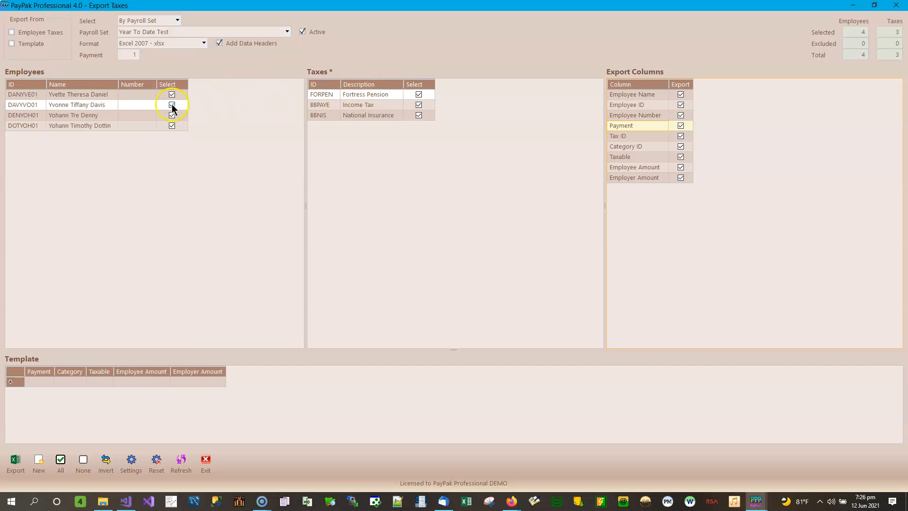
pyautogui.click(96, 104)
pyautogui.click(367, 94)
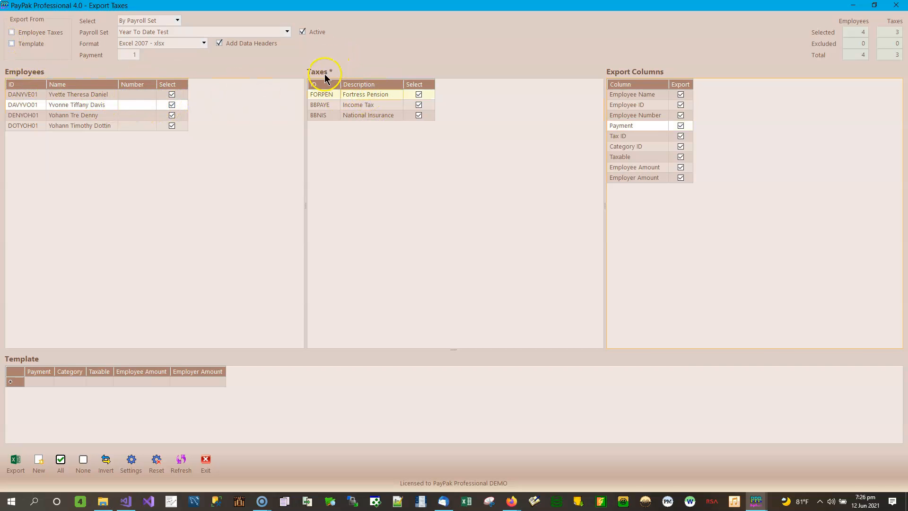
pyautogui.click(87, 94)
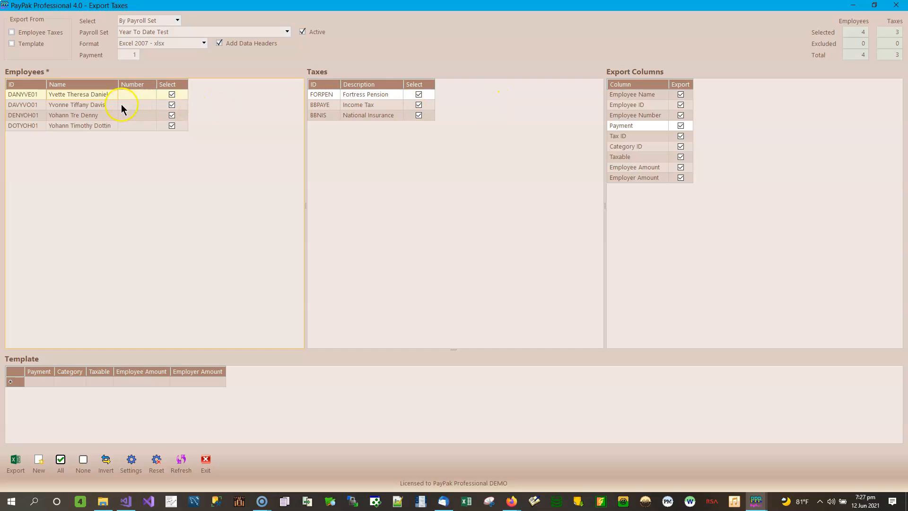
pyautogui.click(384, 114)
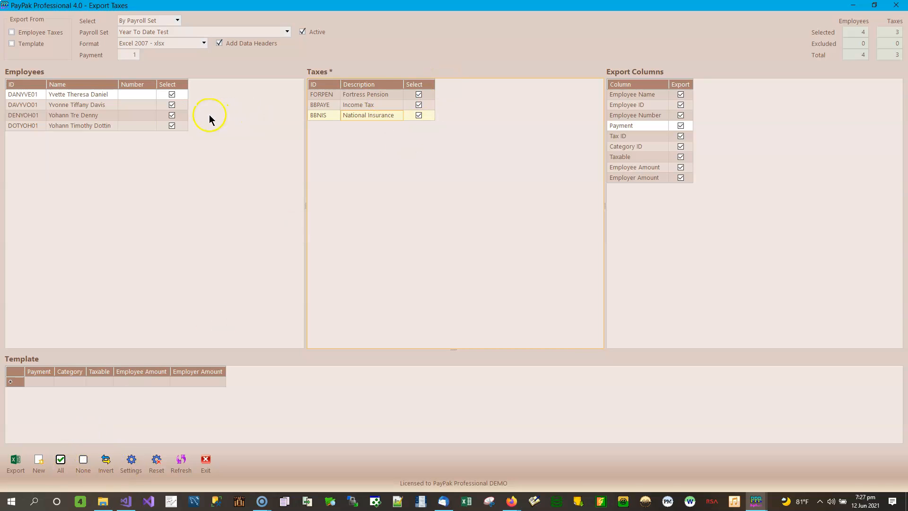
pyautogui.click(103, 96)
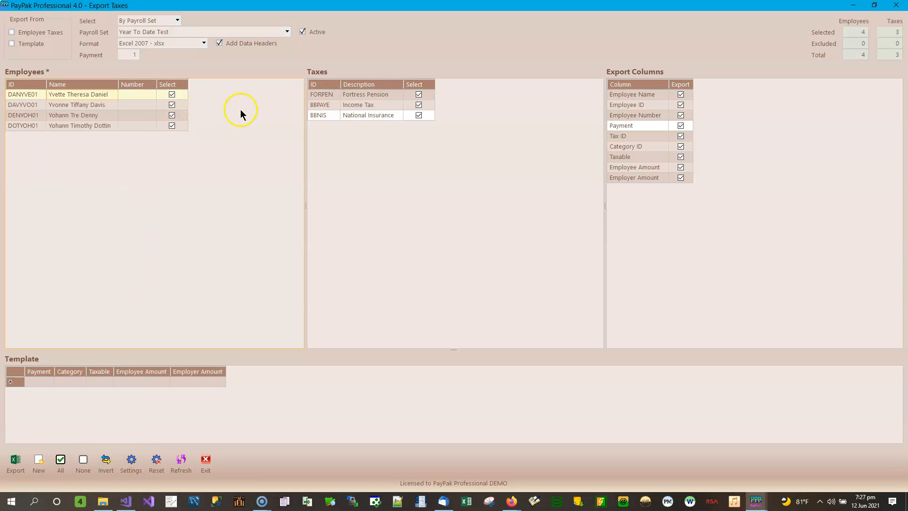
pyautogui.click(634, 107)
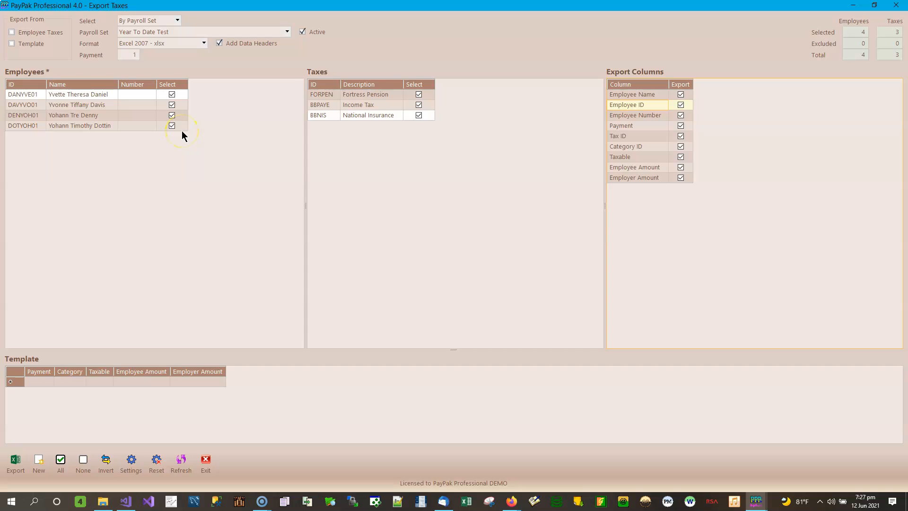
# Deselect the second and fourth employees and the Fortress Pension tax from the export.
pyautogui.click(172, 105)
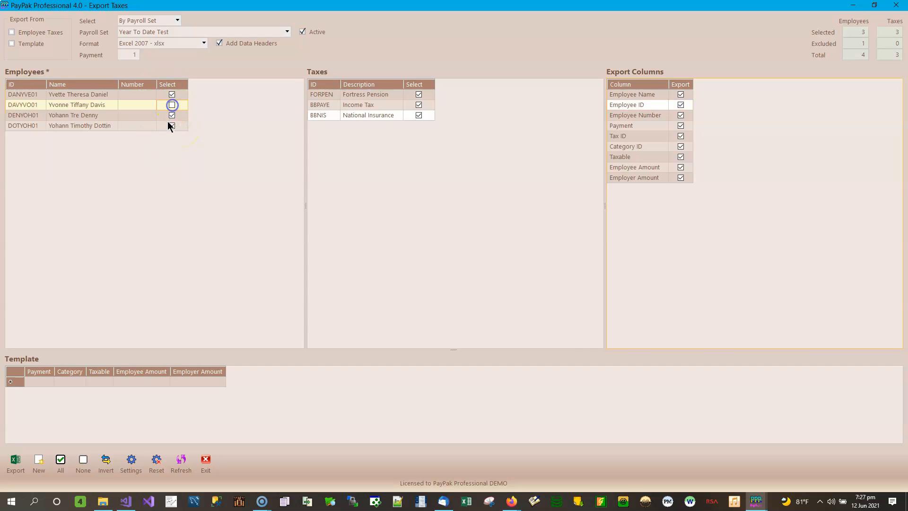
pyautogui.click(172, 125)
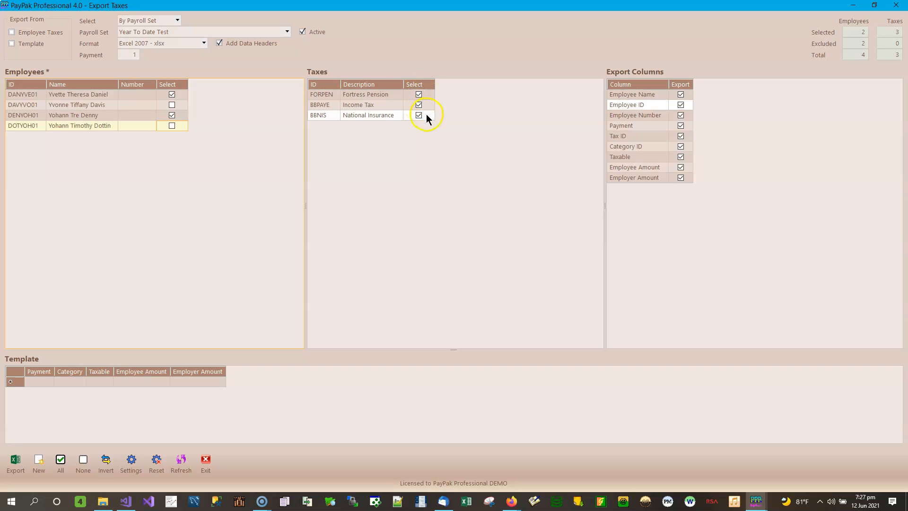
pyautogui.click(419, 95)
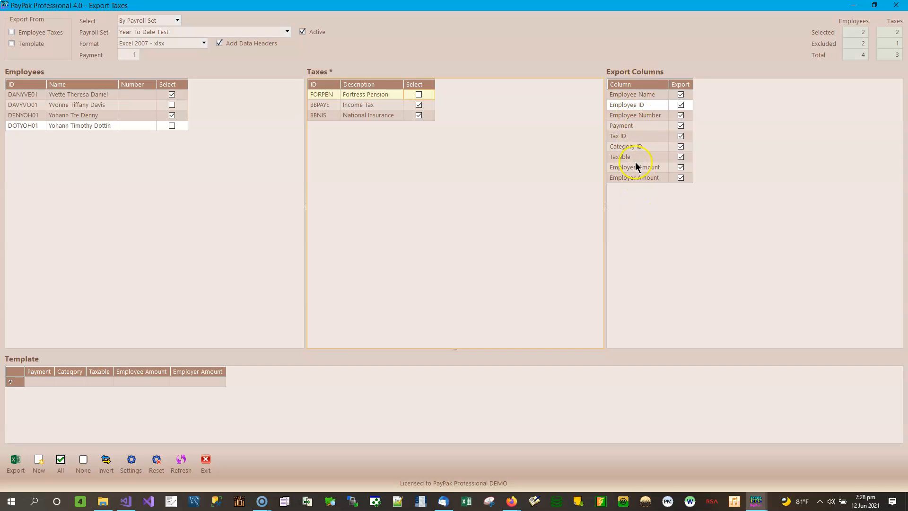
# Toggle the Employee Name, Employee ID, Employee Number, Payment, Tax ID and Category ID export columns off and back on.
pyautogui.click(681, 95)
pyautogui.click(680, 106)
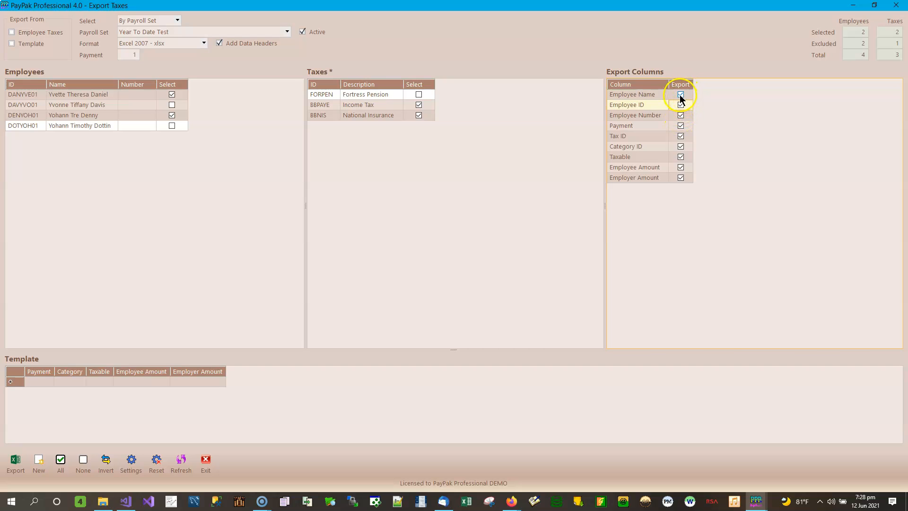
pyautogui.click(680, 95)
pyautogui.click(680, 104)
pyautogui.click(681, 116)
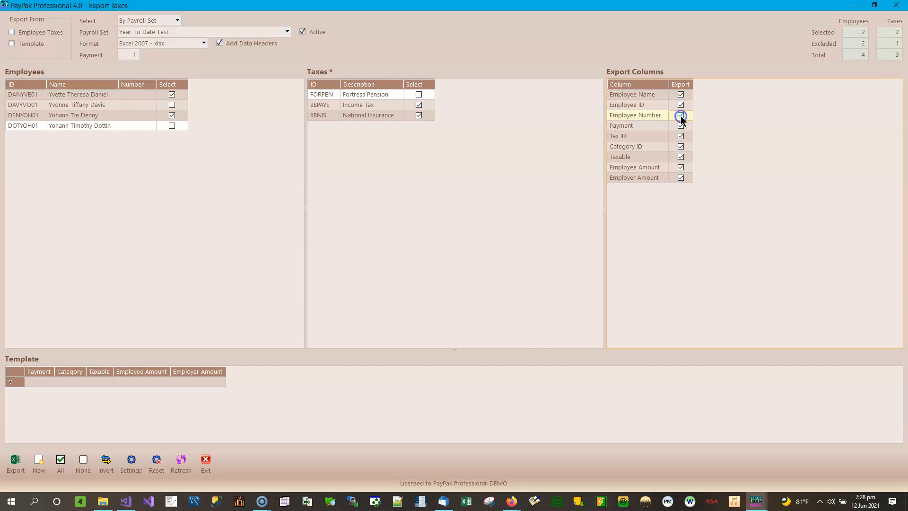
pyautogui.click(681, 126)
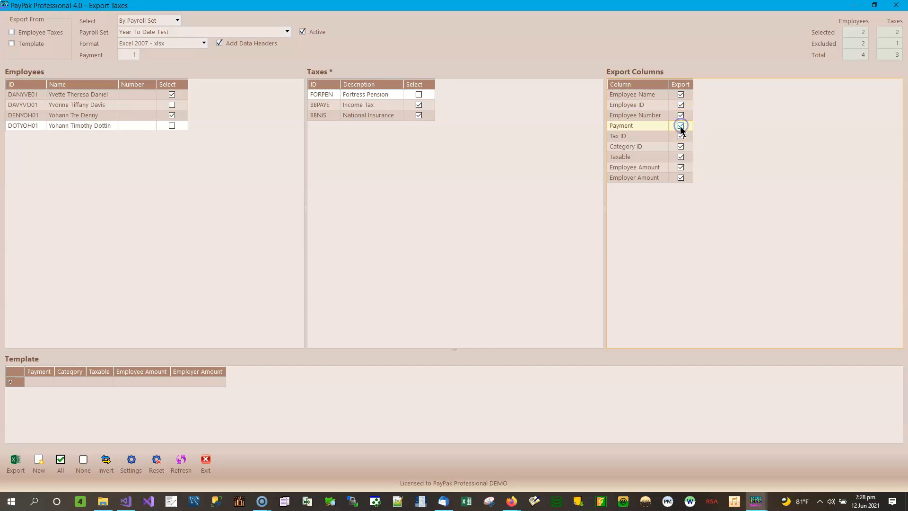
pyautogui.click(681, 136)
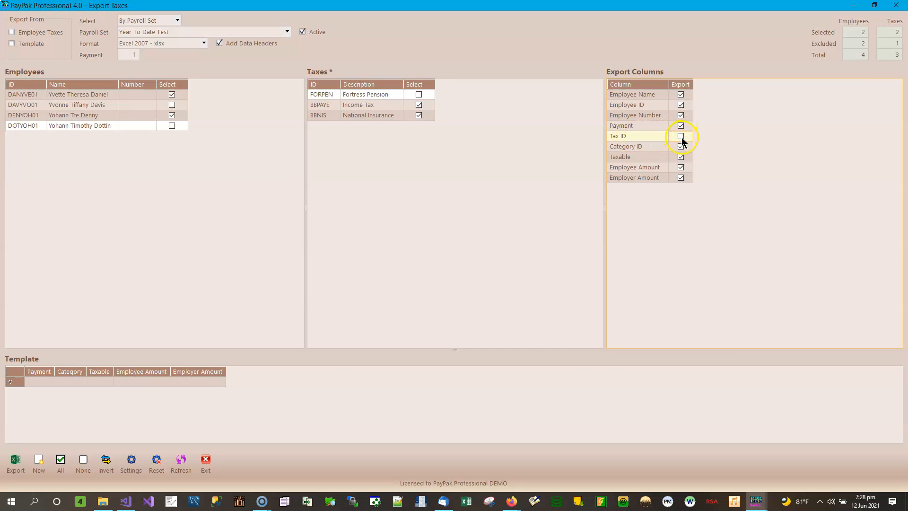
pyautogui.click(680, 147)
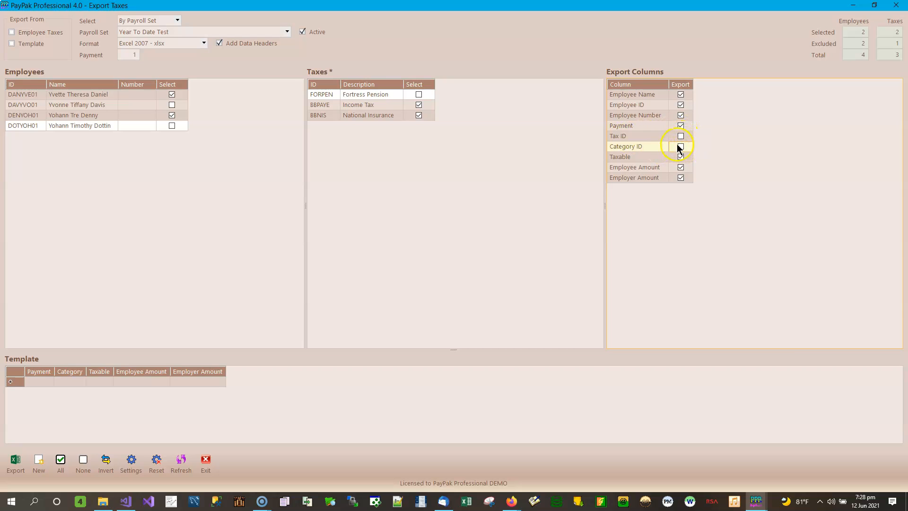
pyautogui.click(681, 146)
pyautogui.click(681, 137)
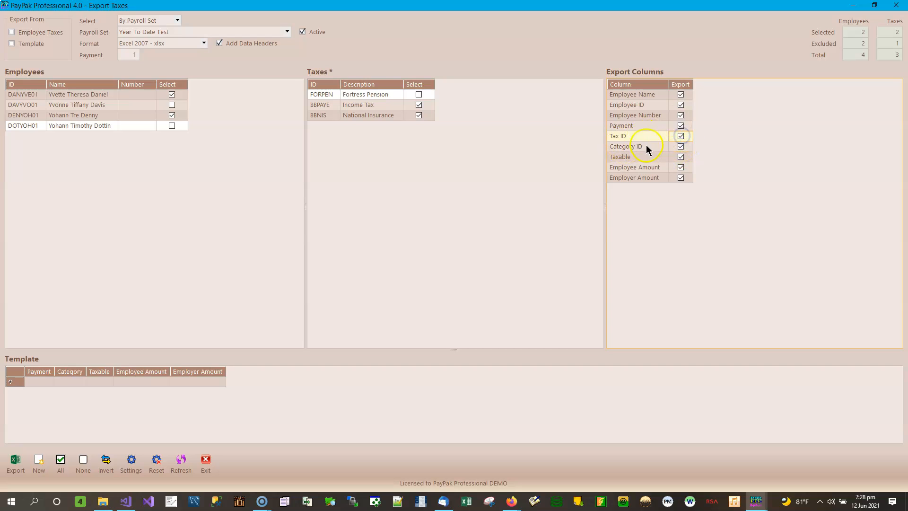
pyautogui.click(682, 139)
# Exclude the Taxable, Employee Amount and Employer Amount columns from the export.
pyautogui.click(681, 157)
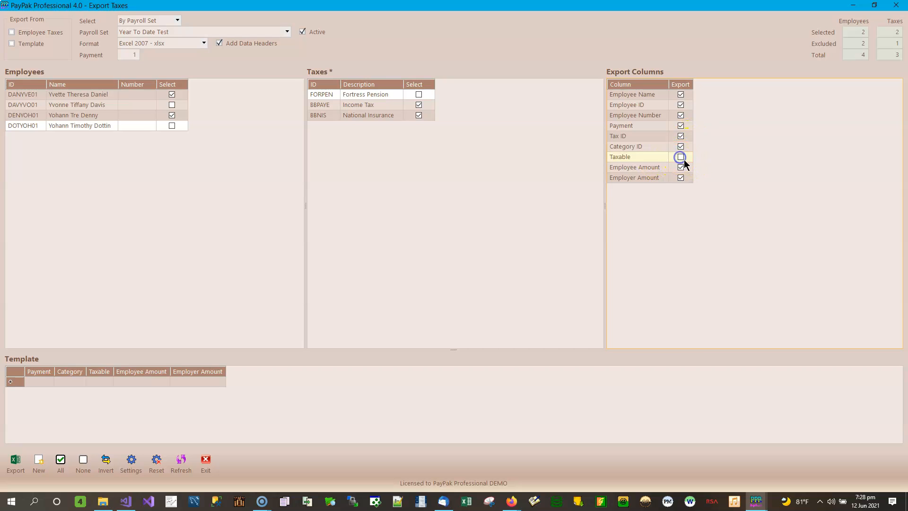
pyautogui.click(680, 167)
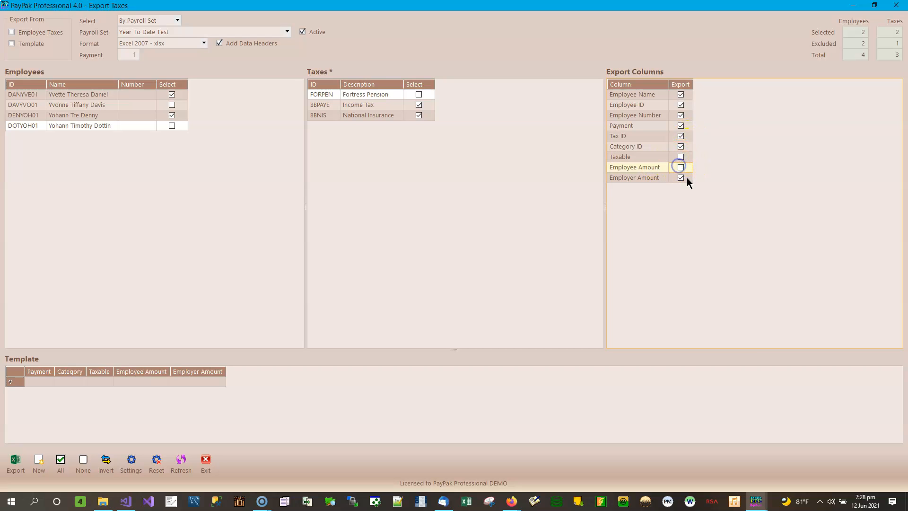
pyautogui.click(681, 178)
pyautogui.click(681, 157)
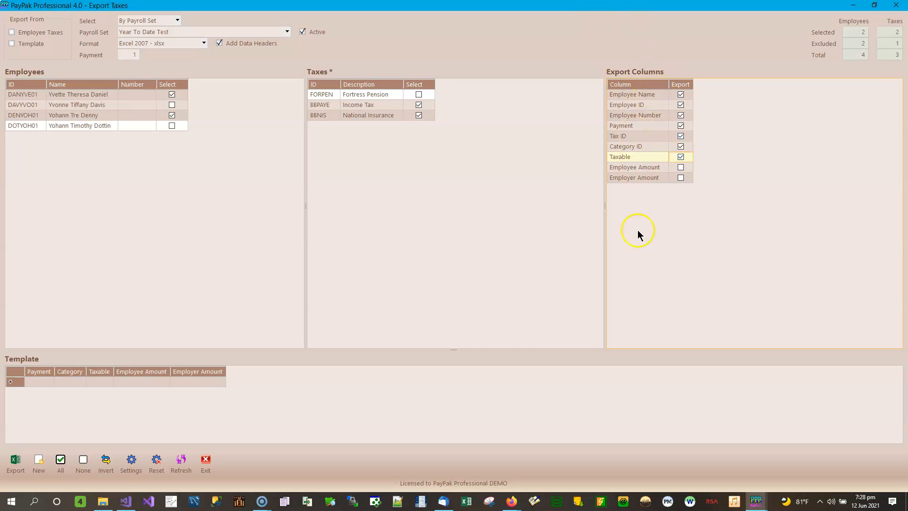
pyautogui.click(681, 157)
# Enable Employee Taxes as an export source, toggle the Taxable and amount columns on and off, and disable it again.
pyautogui.click(21, 33)
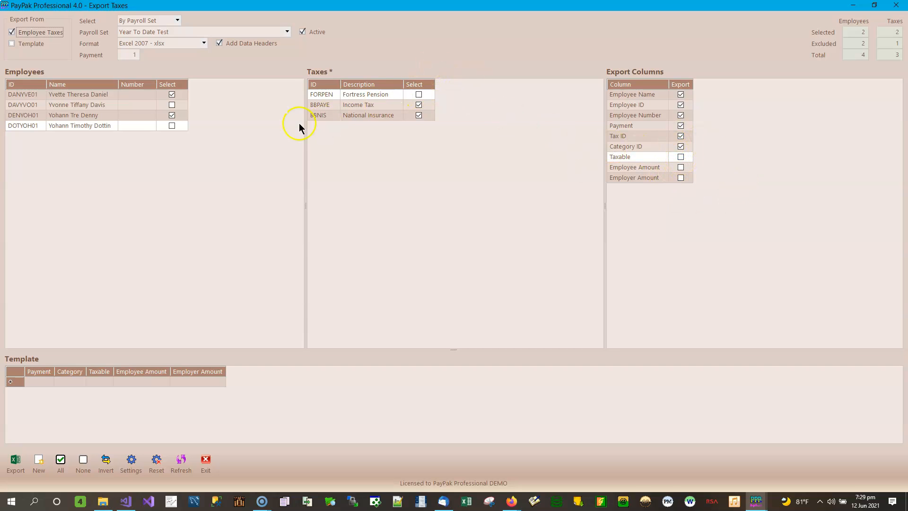
pyautogui.click(680, 157)
pyautogui.click(681, 167)
pyautogui.click(680, 178)
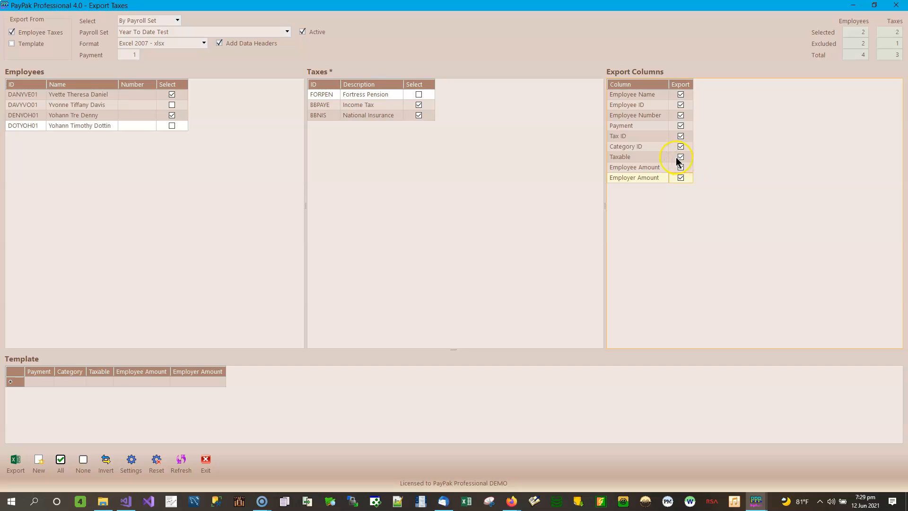
pyautogui.click(681, 157)
pyautogui.click(681, 167)
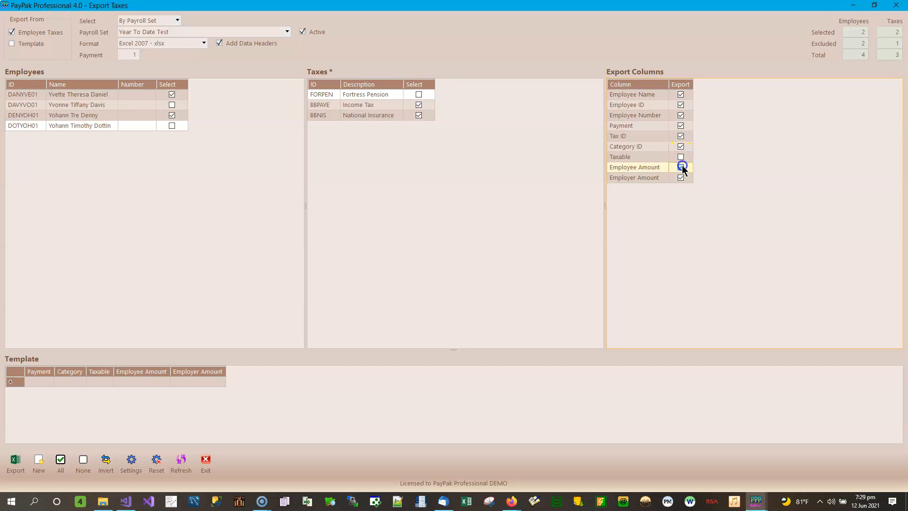
pyautogui.click(681, 177)
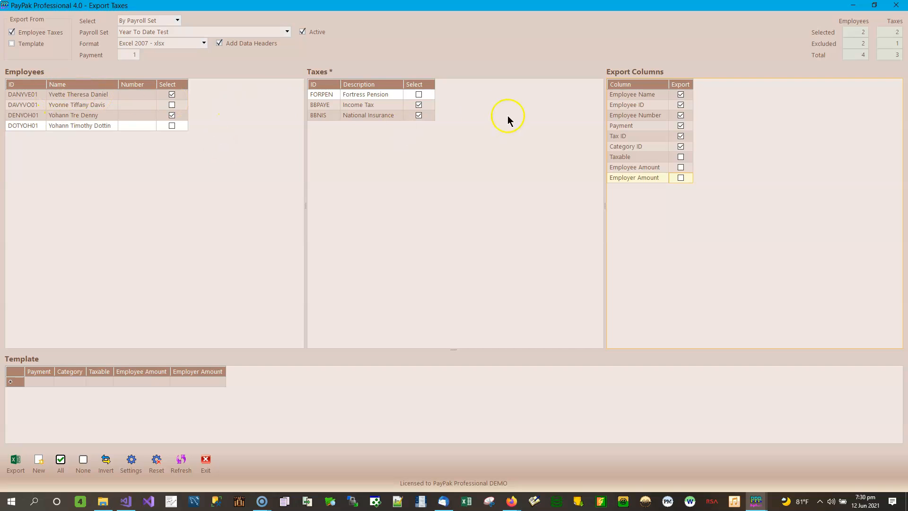
pyautogui.click(40, 31)
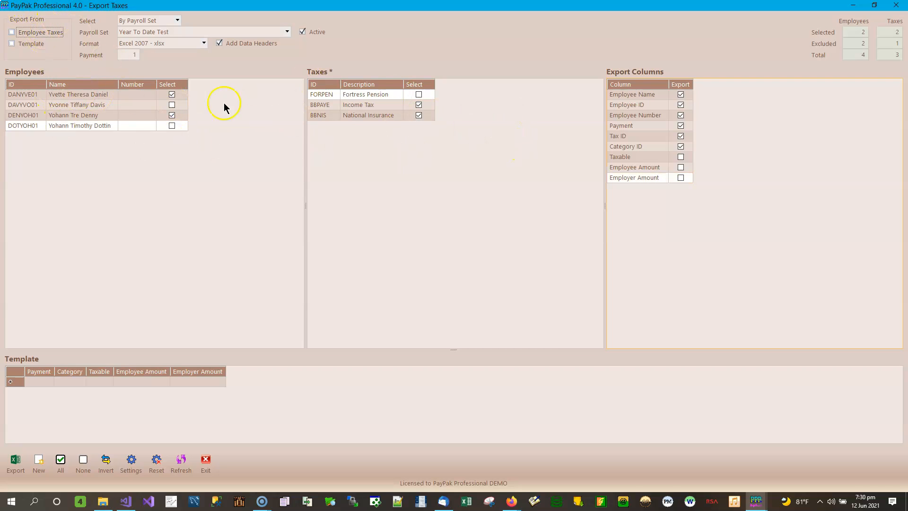
# Enable both the Employee Taxes and Template export sources and start a new template row.
pyautogui.click(48, 32)
pyautogui.click(36, 44)
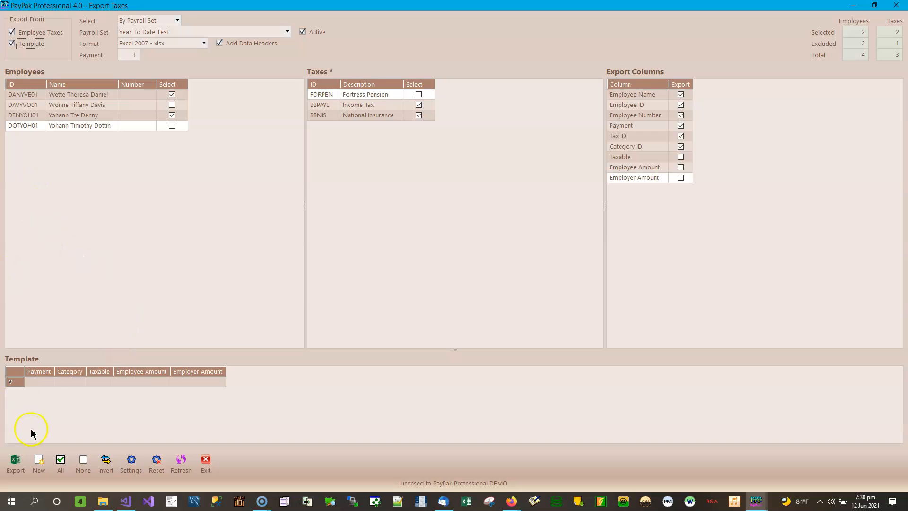
pyautogui.click(50, 382)
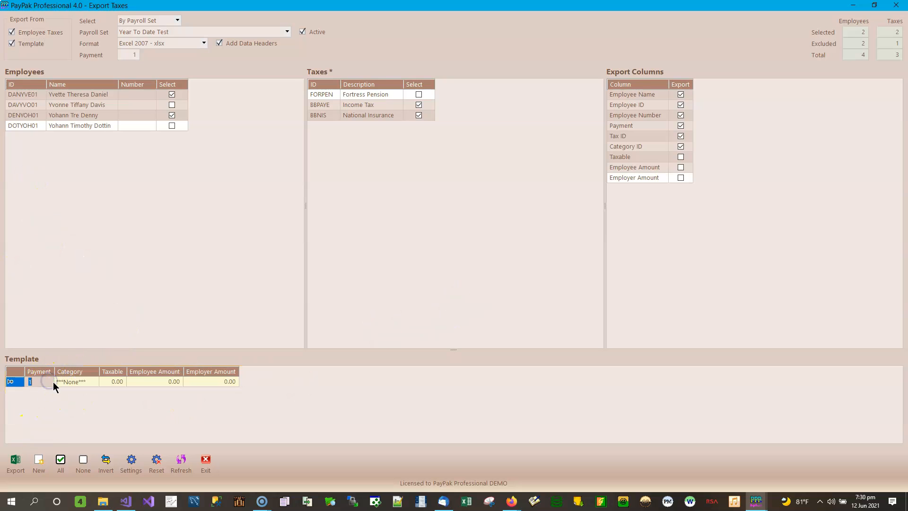
# Set the template row's category to Income Tax - 250 Weekly.
pyautogui.click(66, 381)
pyautogui.click(91, 384)
pyautogui.click(93, 384)
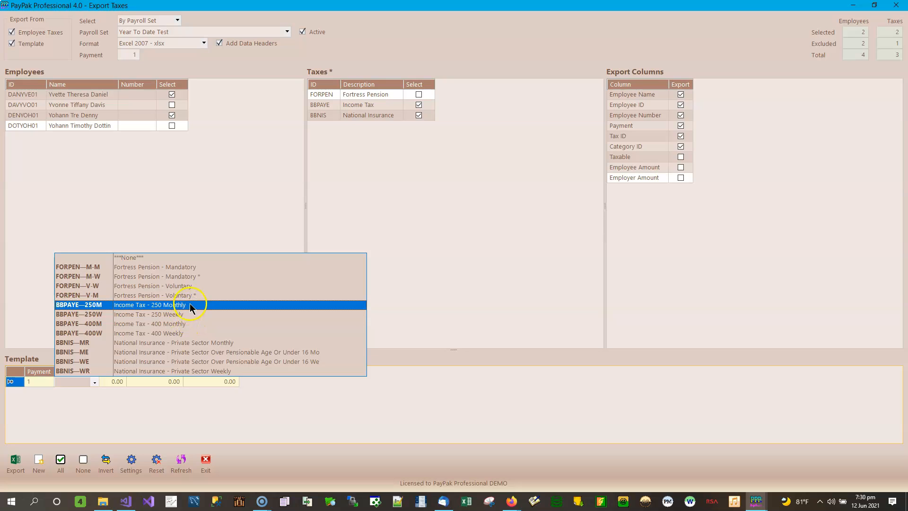
pyautogui.click(185, 315)
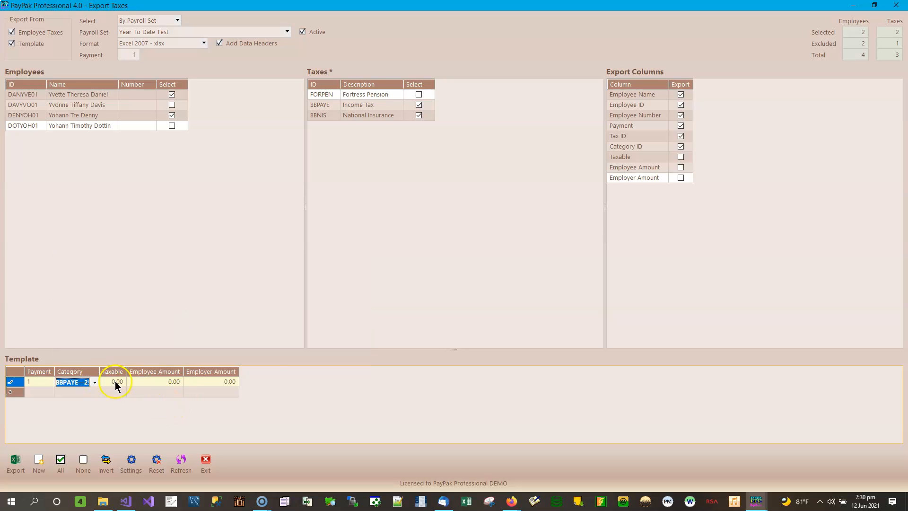
# Set the template row's Employer Amount to 25 and add a second template row.
pyautogui.click(115, 381)
pyautogui.click(160, 381)
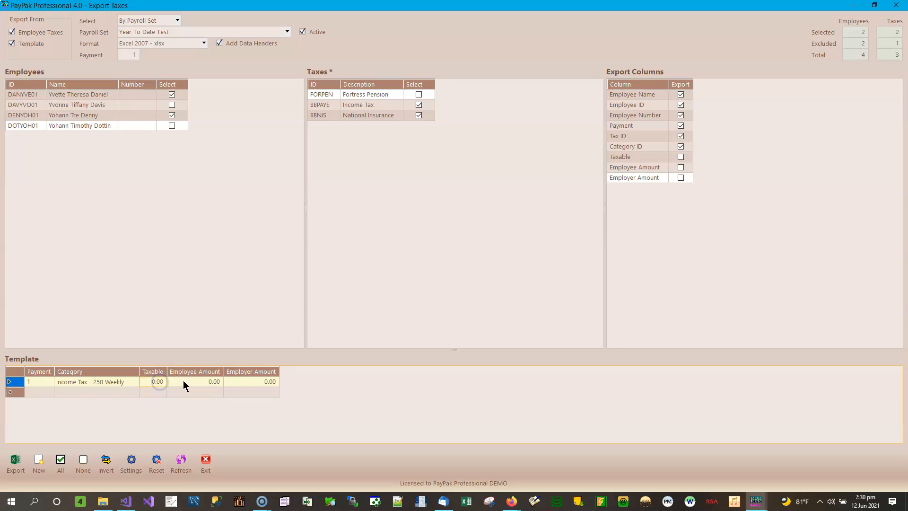
pyautogui.click(207, 388)
pyautogui.click(216, 380)
pyautogui.click(246, 379)
pyautogui.write('25')
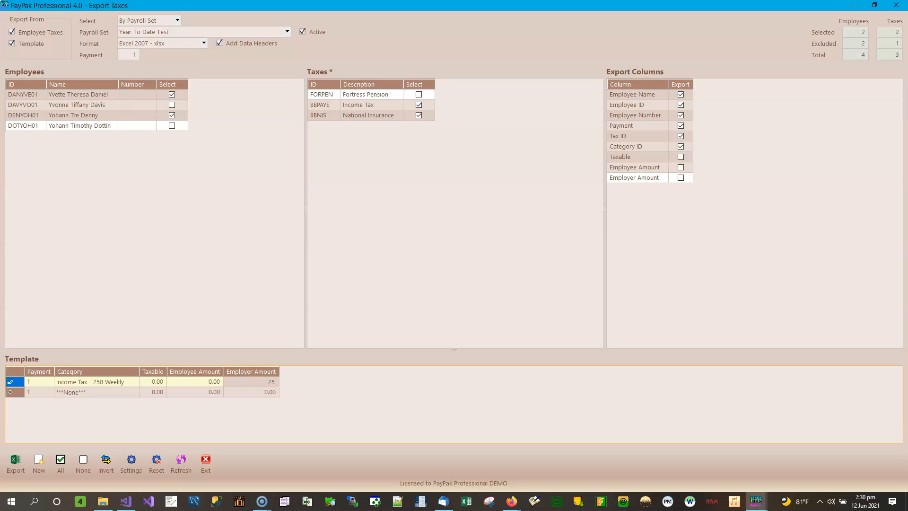
pyautogui.press('Return')
# Set the first template row's Employer Amount to 0.
pyautogui.click(259, 383)
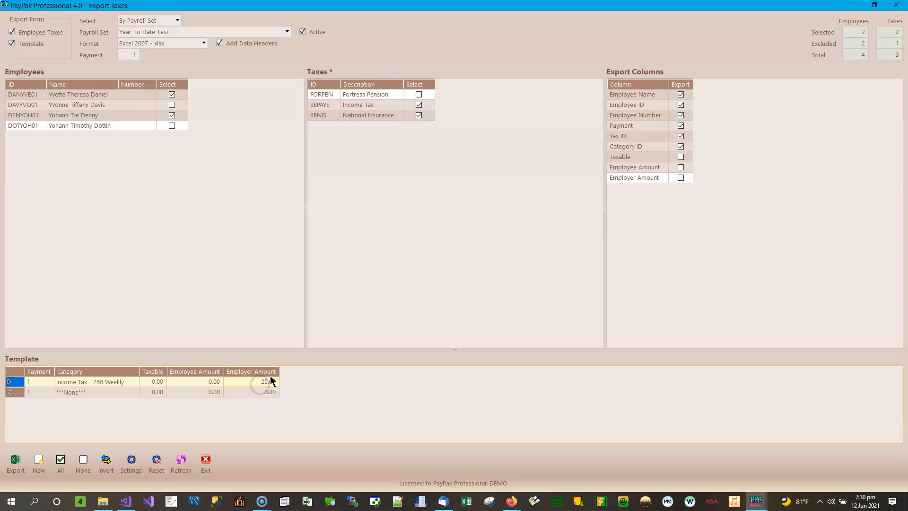
pyautogui.click(268, 383)
pyautogui.write('0')
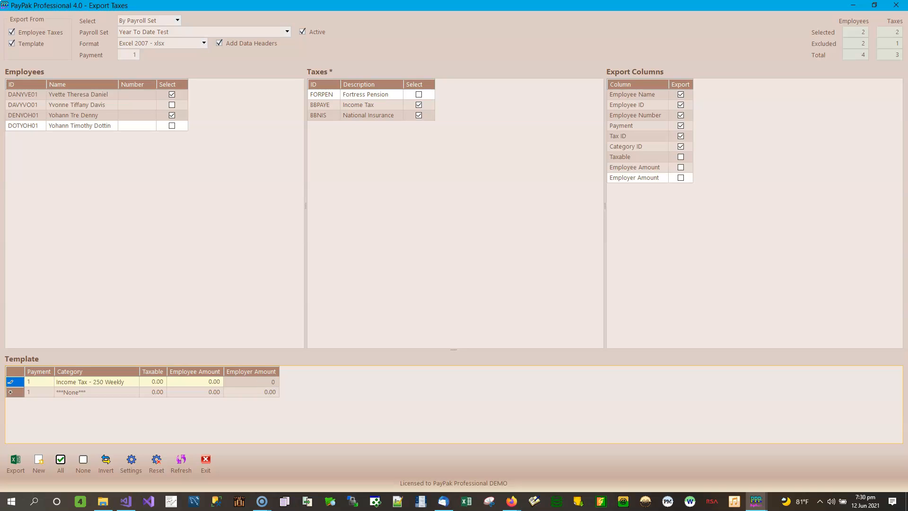
pyautogui.click(246, 394)
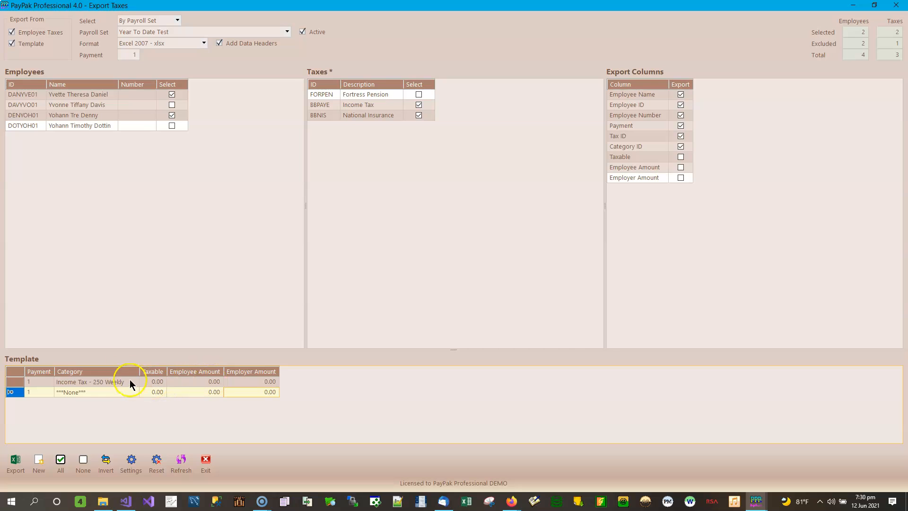
# Reset the first template row's category to ***None***.
pyautogui.click(100, 384)
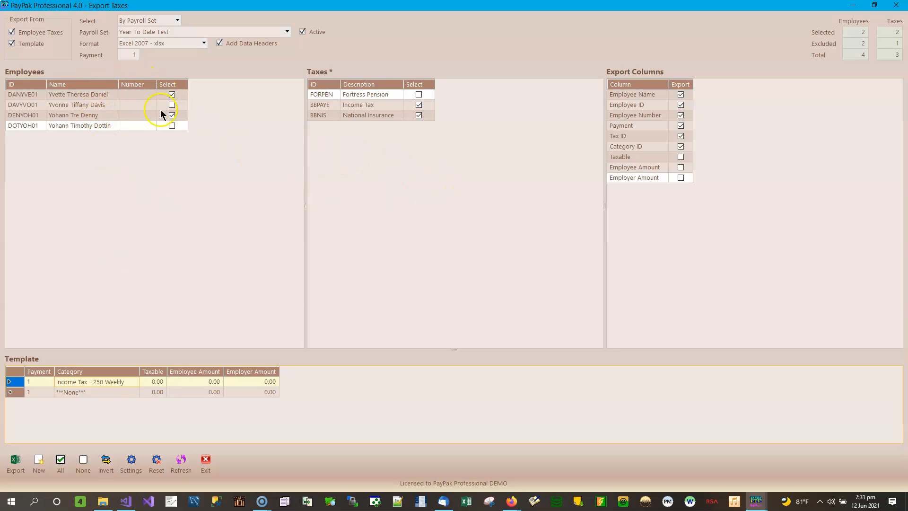
pyautogui.click(128, 383)
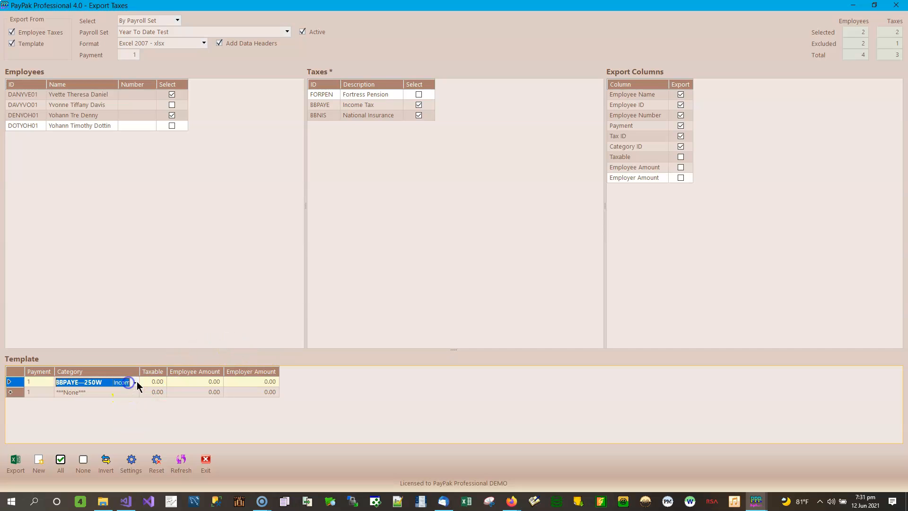
pyautogui.click(133, 384)
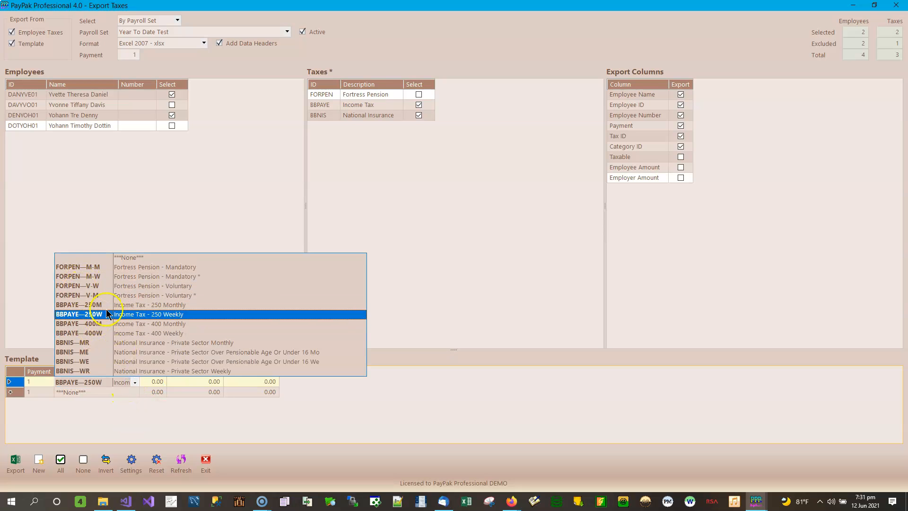
pyautogui.click(169, 260)
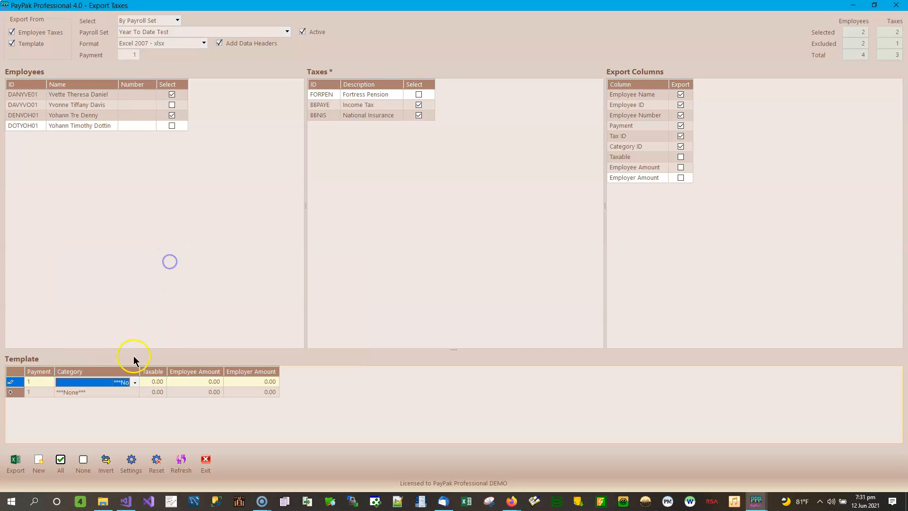
pyautogui.click(155, 382)
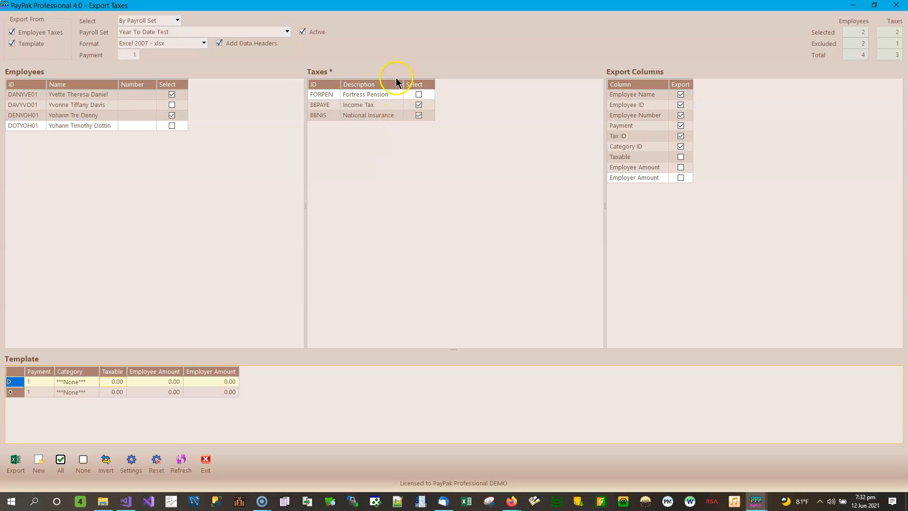
# Deselect all taxes in the Taxes list.
pyautogui.click(365, 94)
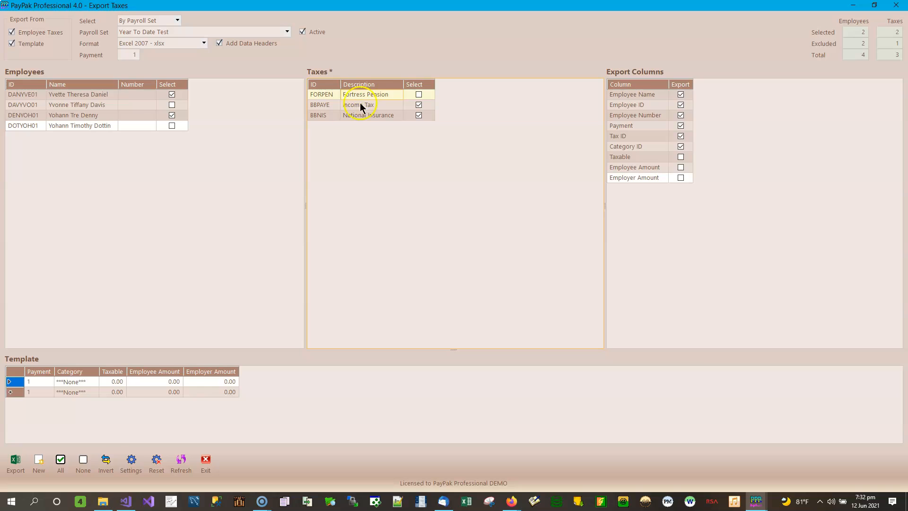
pyautogui.click(126, 171)
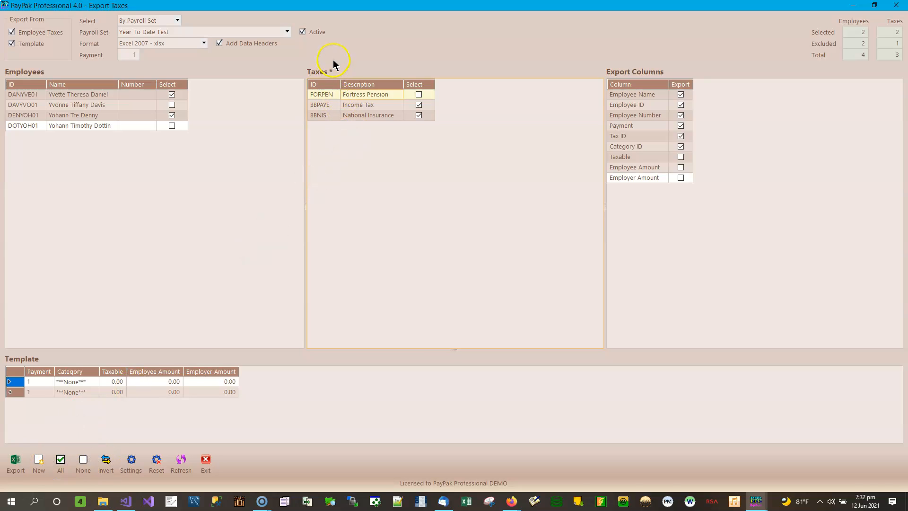
pyautogui.click(83, 462)
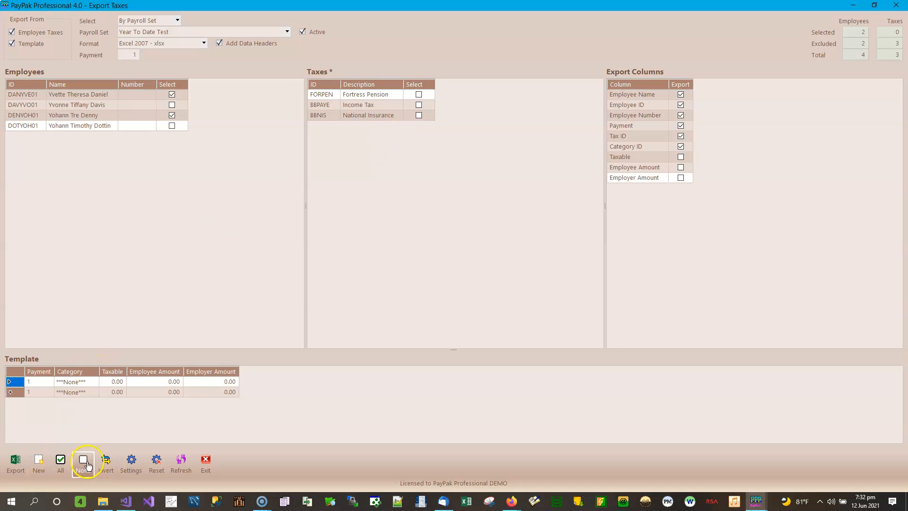
# Select Income Tax and National Insurance, then invert the tax selection.
pyautogui.click(418, 104)
pyautogui.click(418, 116)
pyautogui.click(106, 463)
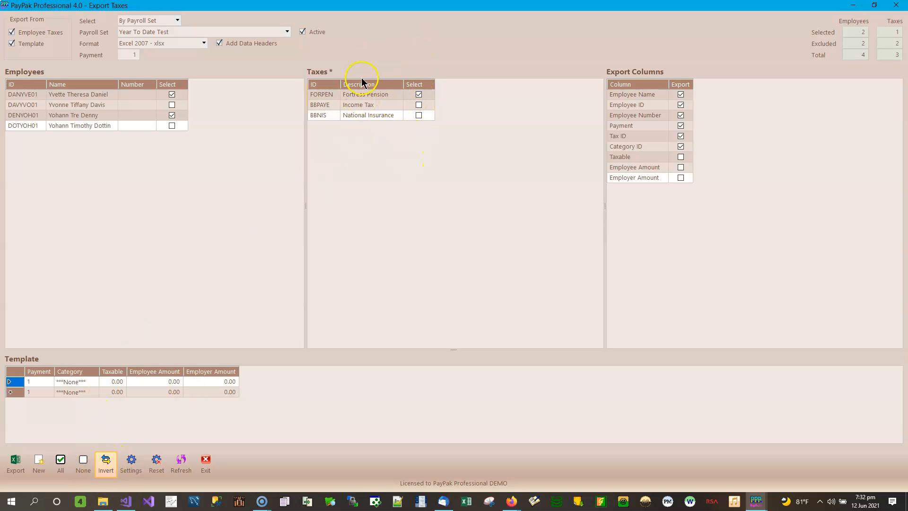
# Clear the tax selection and then select all taxes.
pyautogui.click(83, 462)
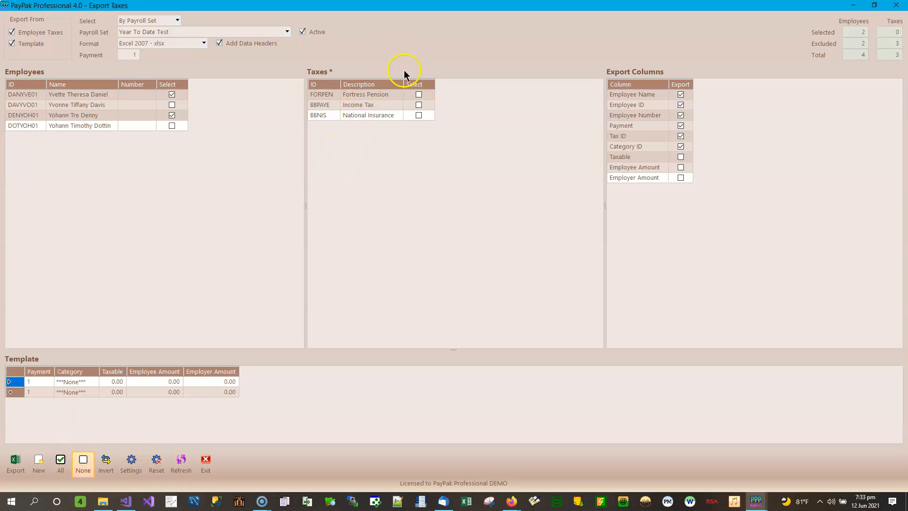
pyautogui.click(60, 462)
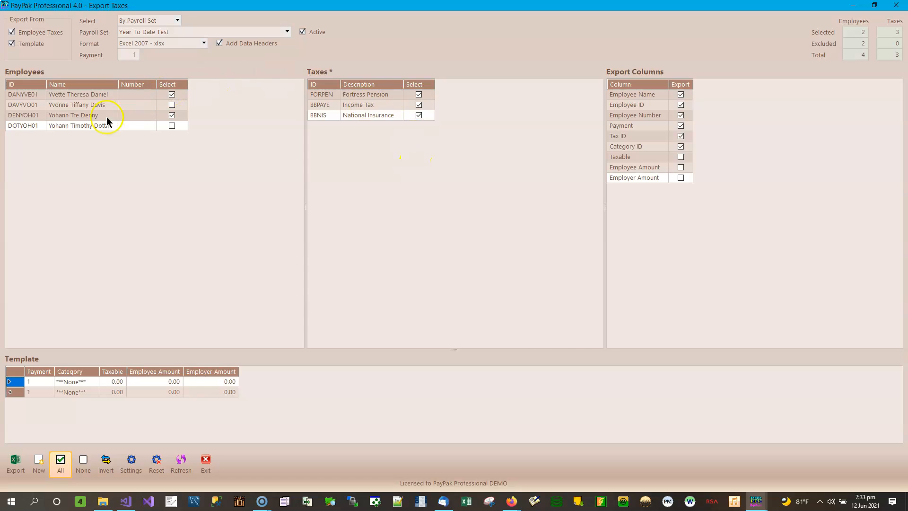
# Invert the employee selection and then deselect all employees.
pyautogui.click(64, 105)
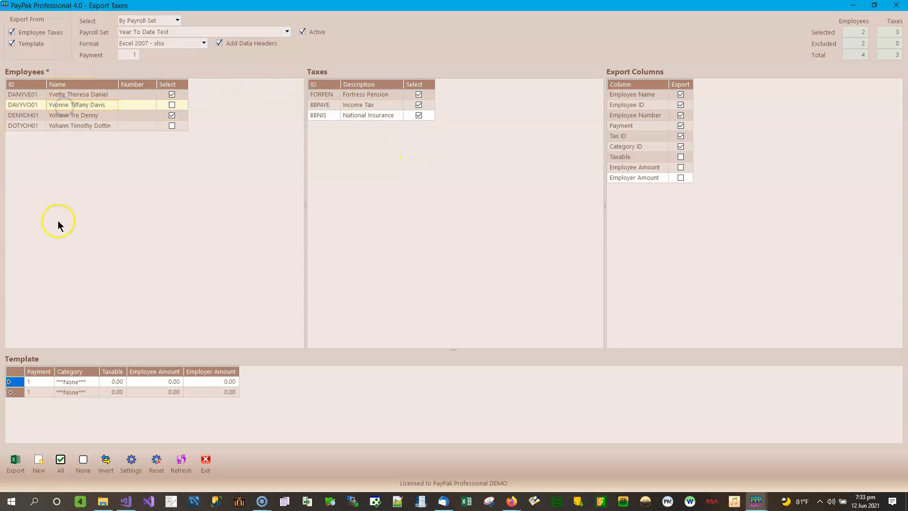
pyautogui.click(106, 462)
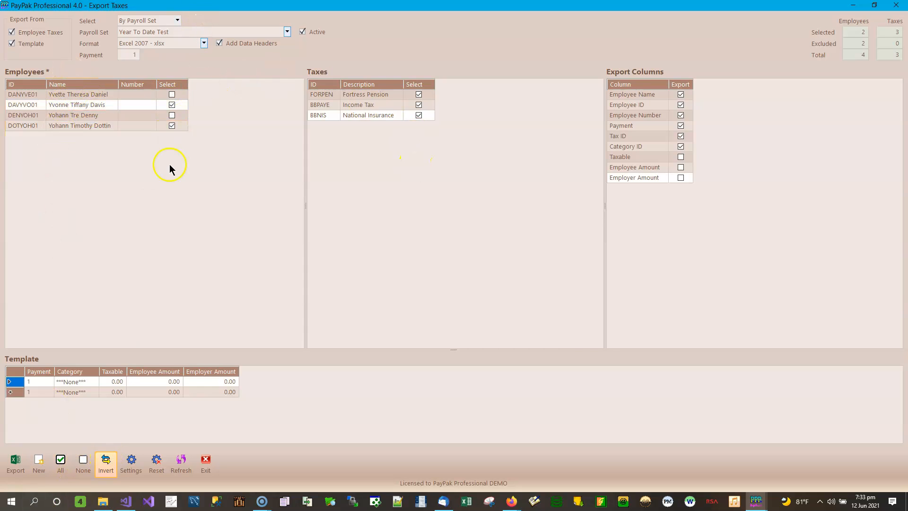
pyautogui.click(82, 468)
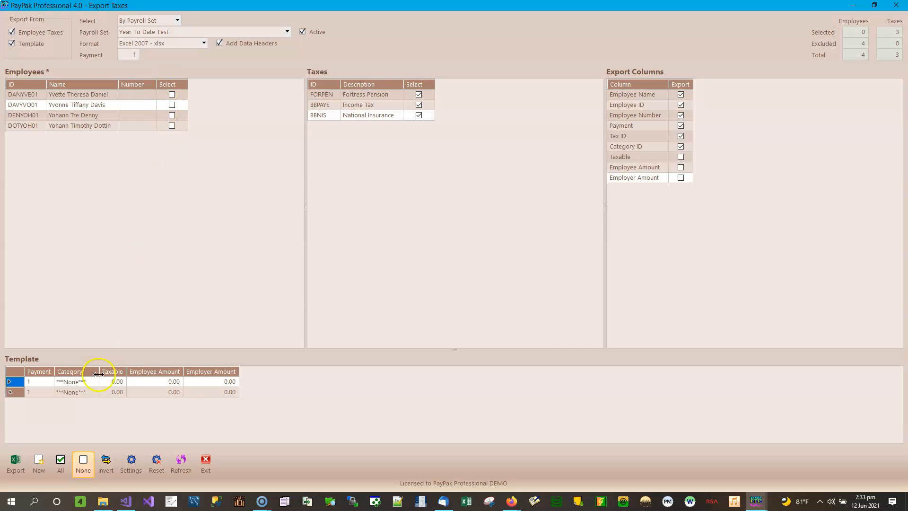
# Select all employees and clear the Template option under Export From.
pyautogui.click(60, 463)
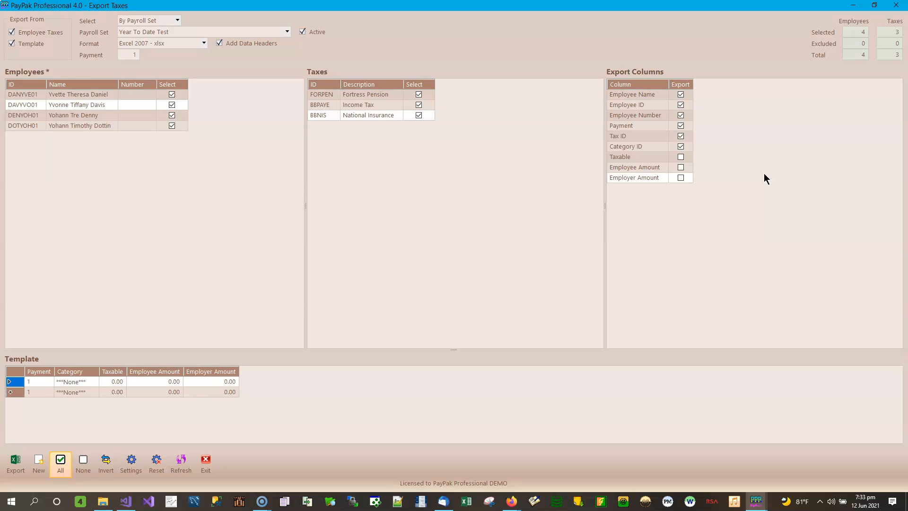
pyautogui.click(36, 44)
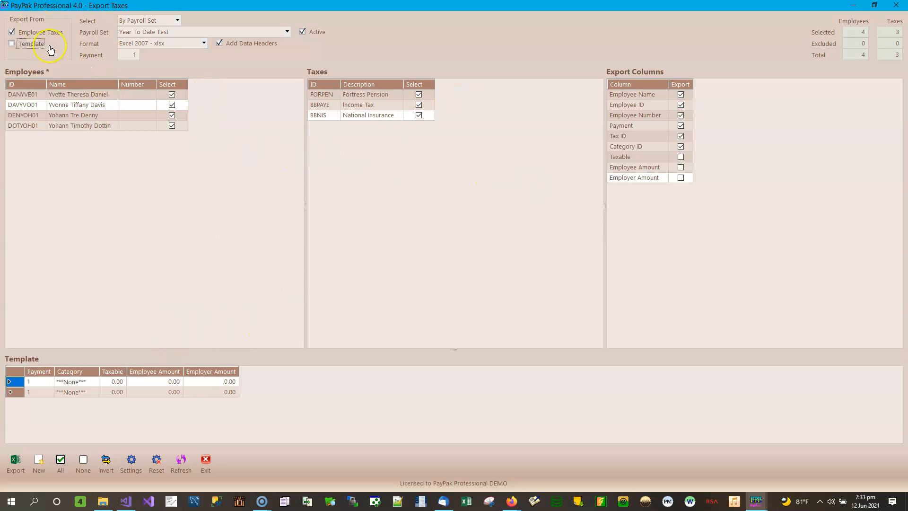
pyautogui.click(204, 43)
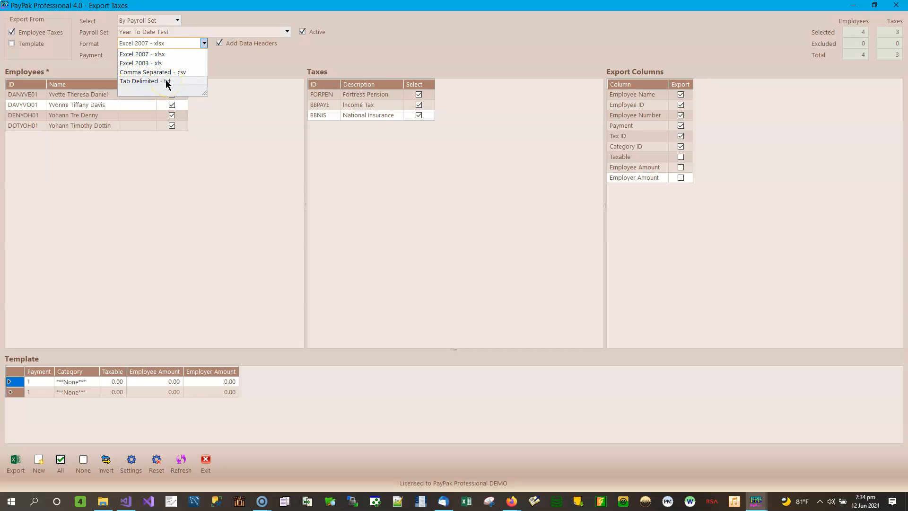
pyautogui.click(230, 67)
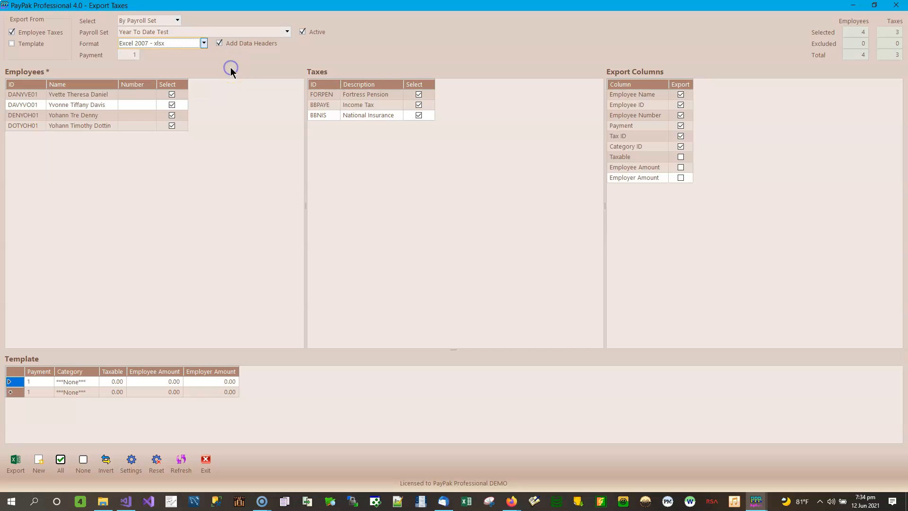
pyautogui.click(205, 47)
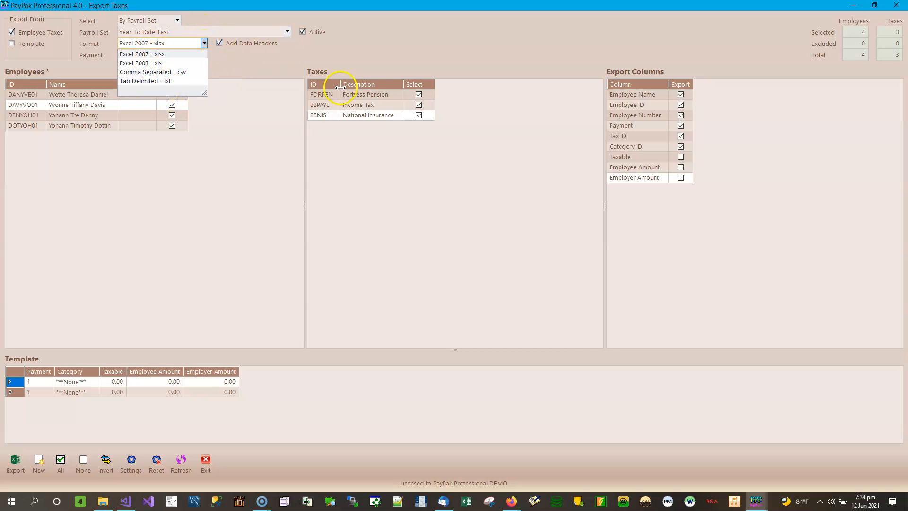
pyautogui.click(252, 59)
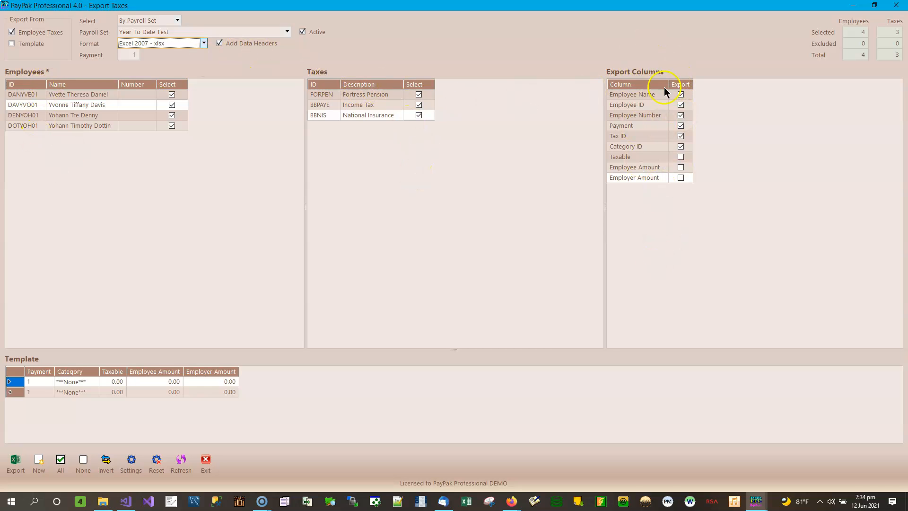
# Export the employee taxes to the Demo Files\Import Taxes folder as Employee Taxes.xlsx.
pyautogui.click(16, 464)
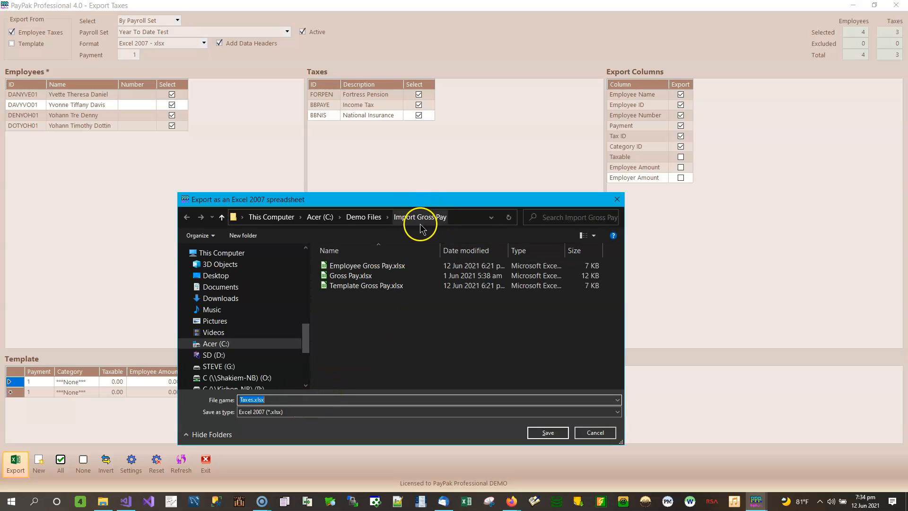
pyautogui.click(388, 217)
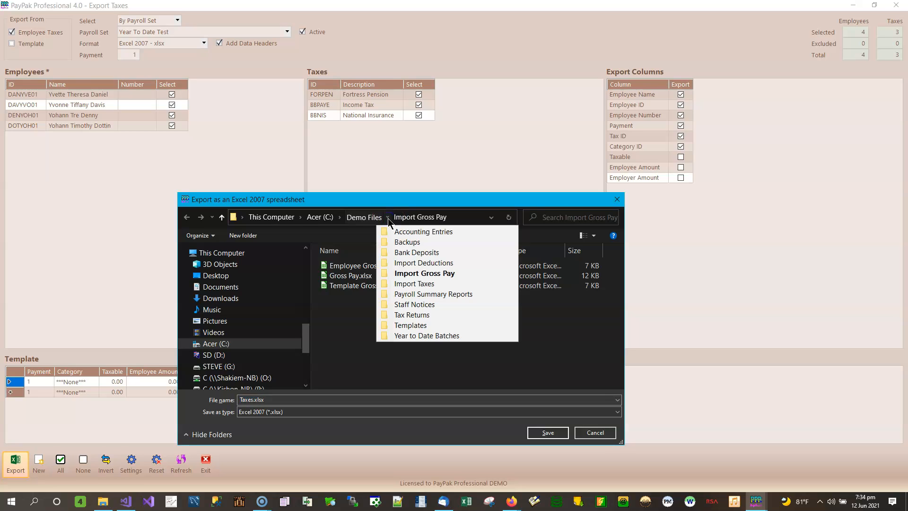
pyautogui.click(413, 286)
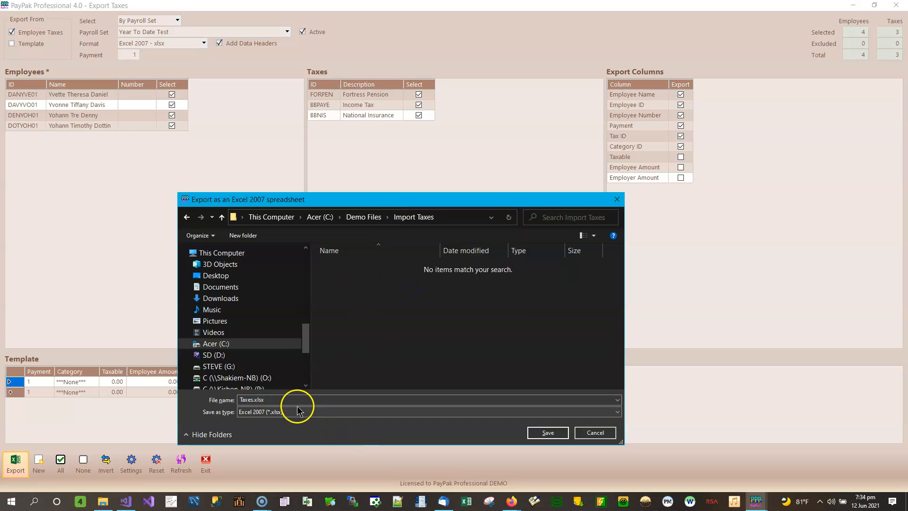
pyautogui.click(294, 400)
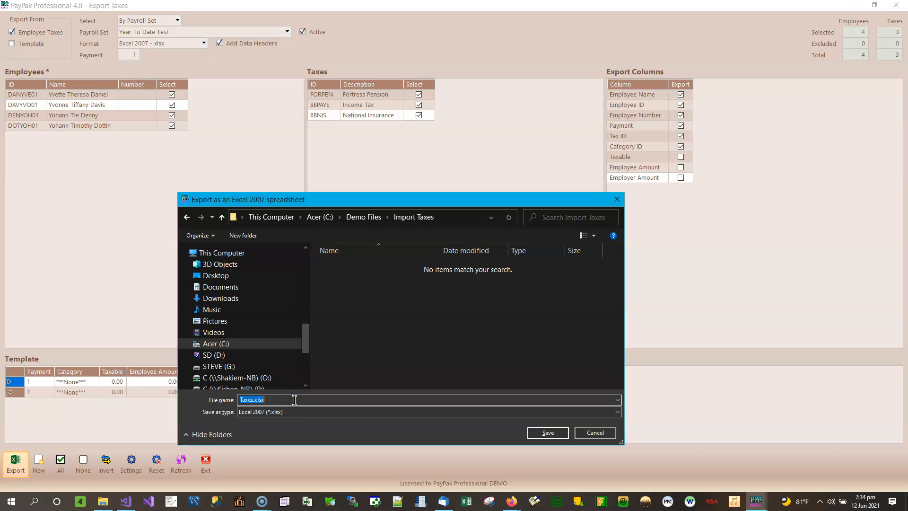
pyautogui.press('Home')
pyautogui.write('Employee')
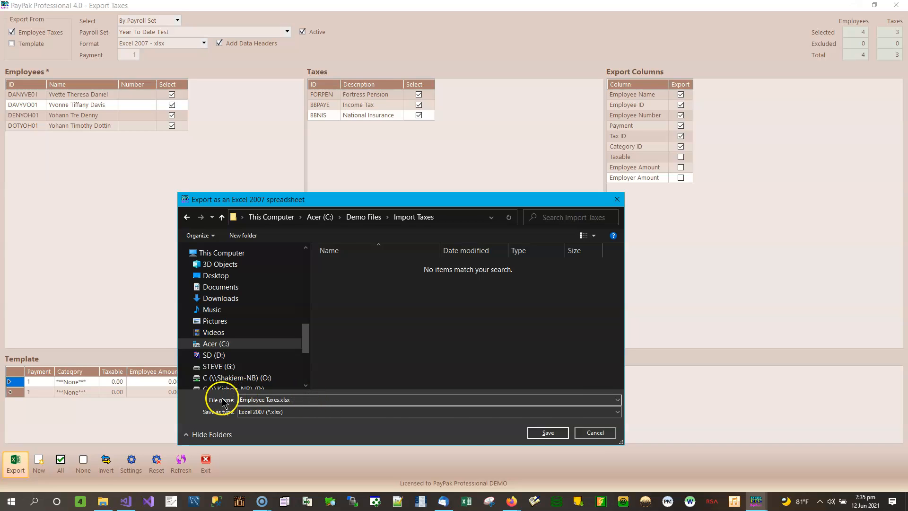
pyautogui.click(546, 433)
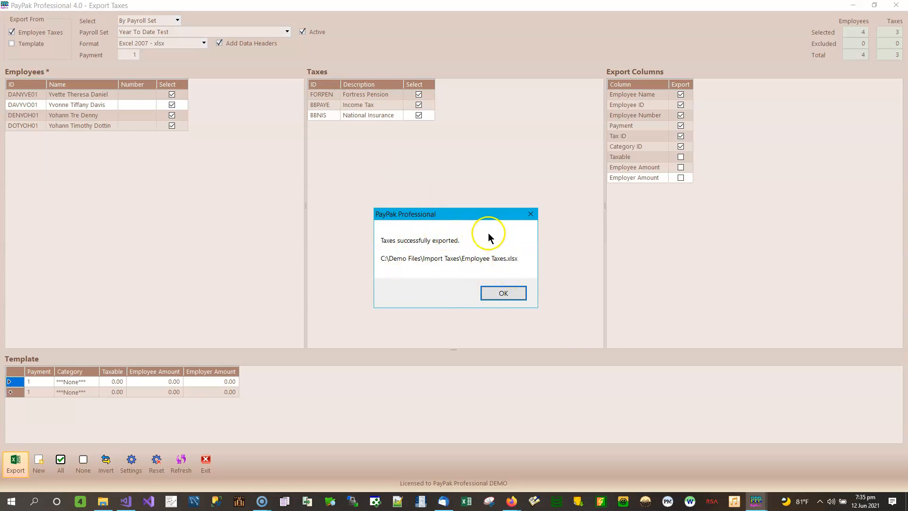
pyautogui.click(504, 293)
# Switch the format to Excel 2003 - xls and export the taxes as Employee Taxes.xls.
pyautogui.click(203, 43)
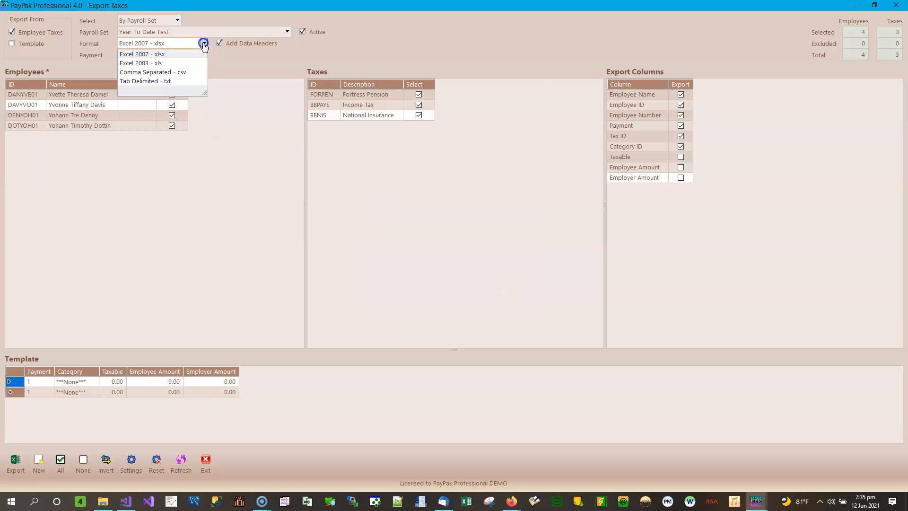
pyautogui.click(189, 63)
pyautogui.click(23, 464)
pyautogui.press('Home')
pyautogui.write('Employee')
pyautogui.click(548, 432)
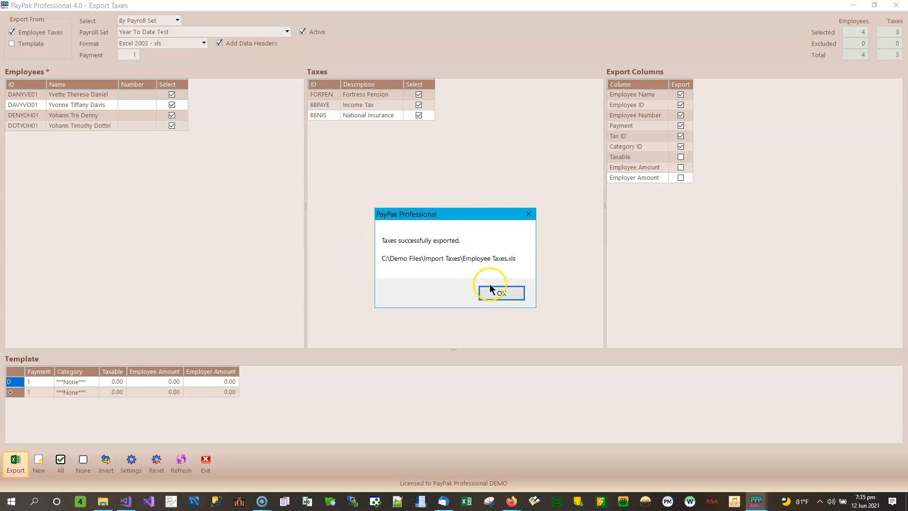
pyautogui.click(515, 297)
# Switch the format to Comma Separated - csv and export the taxes as Employees Taxes.csv.
pyautogui.click(152, 44)
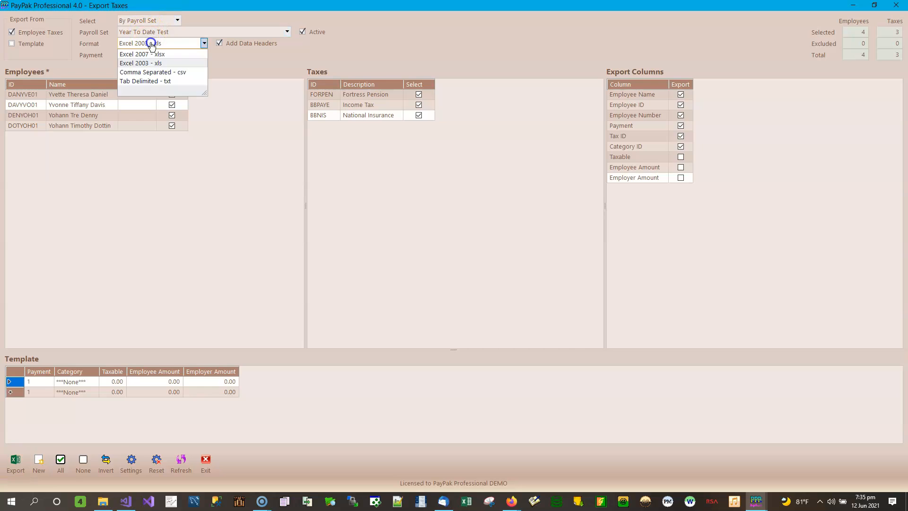
pyautogui.click(139, 72)
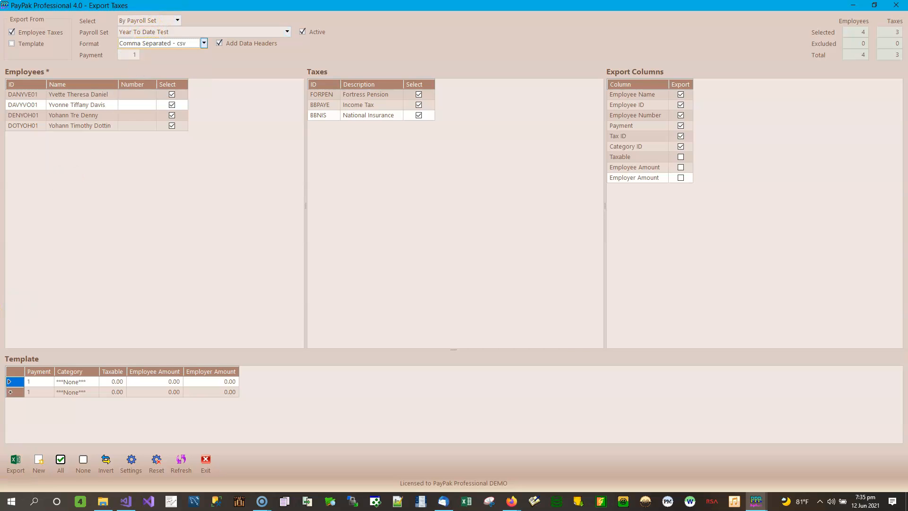
pyautogui.click(16, 463)
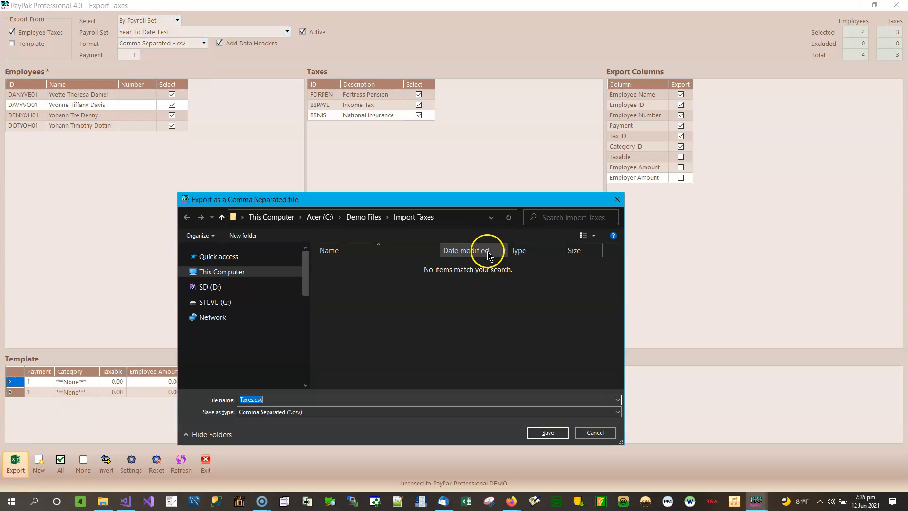
pyautogui.write('Employee')
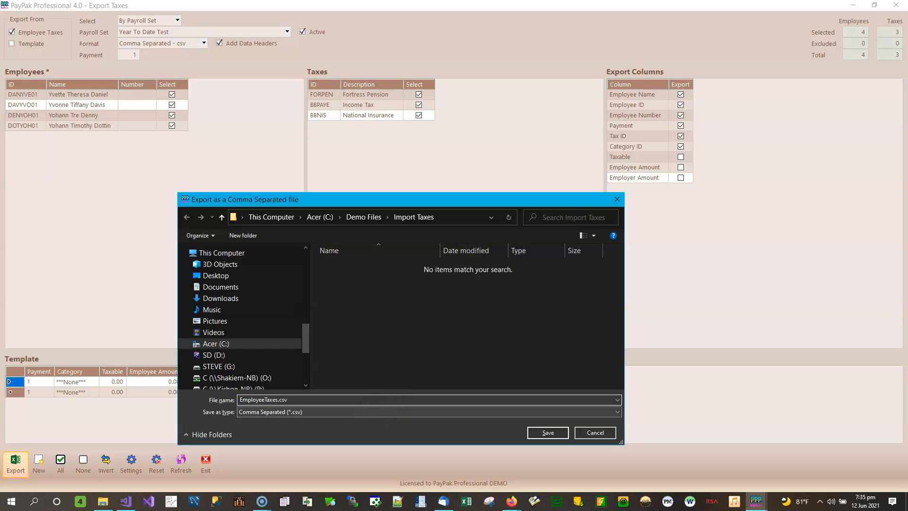
pyautogui.write('s')
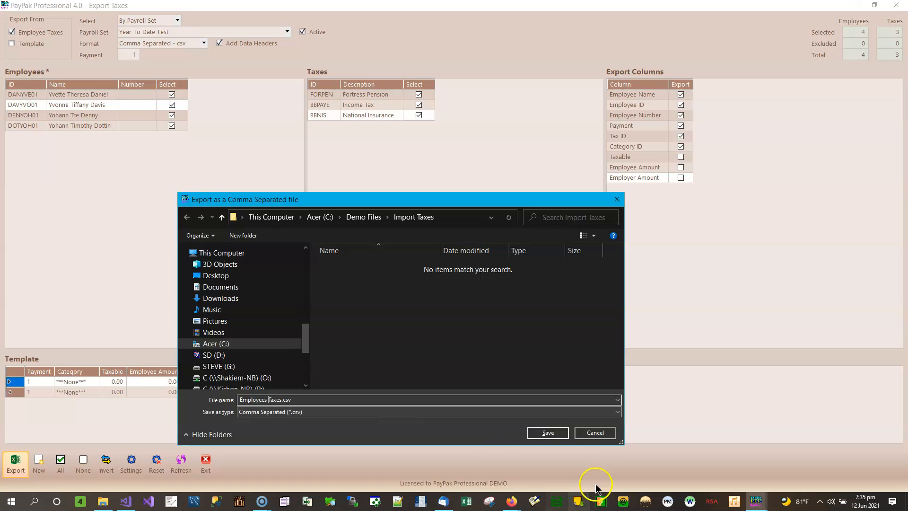
pyautogui.click(548, 432)
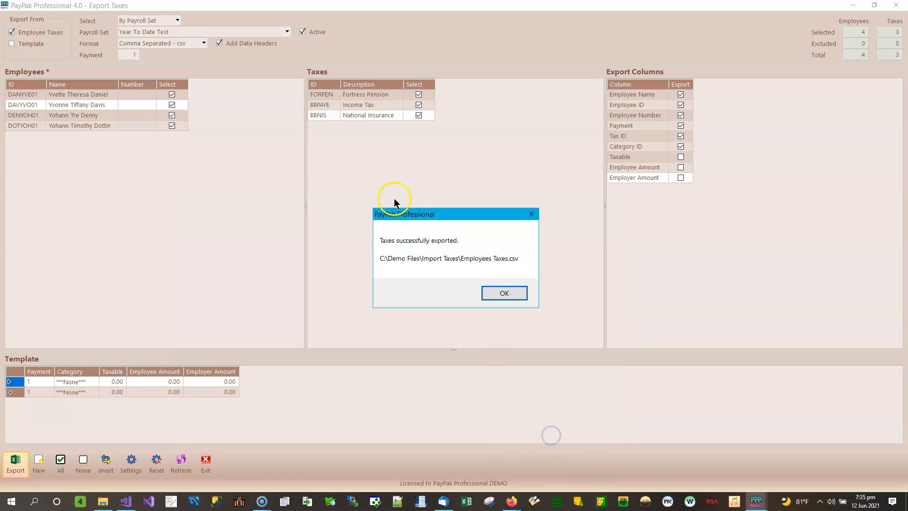
pyautogui.click(501, 294)
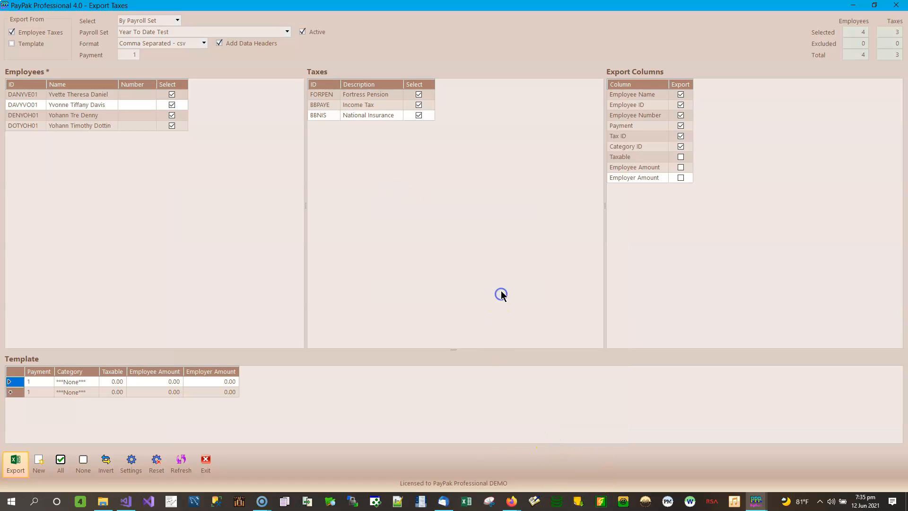
# Switch the format to Tab Delimited - txt and export the taxes as Employee Taxes.txt.
pyautogui.click(204, 44)
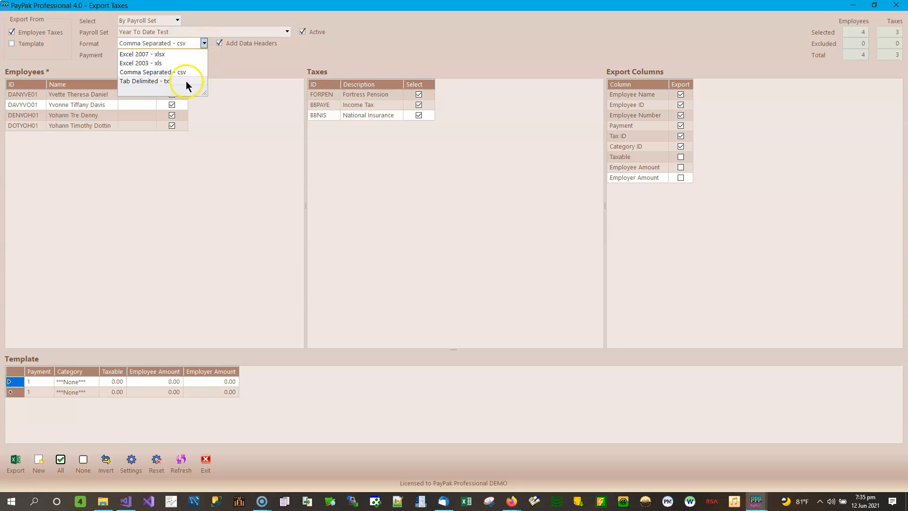
pyautogui.click(184, 83)
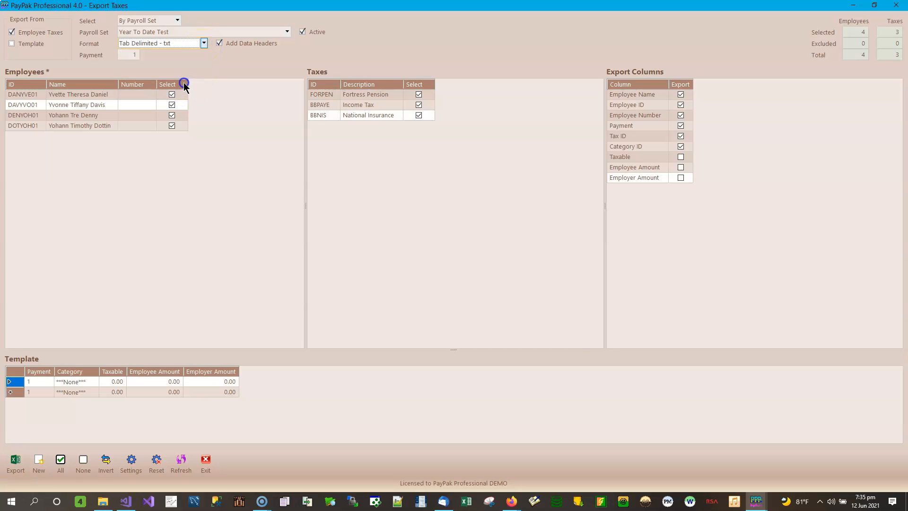
pyautogui.click(16, 462)
pyautogui.press('Home')
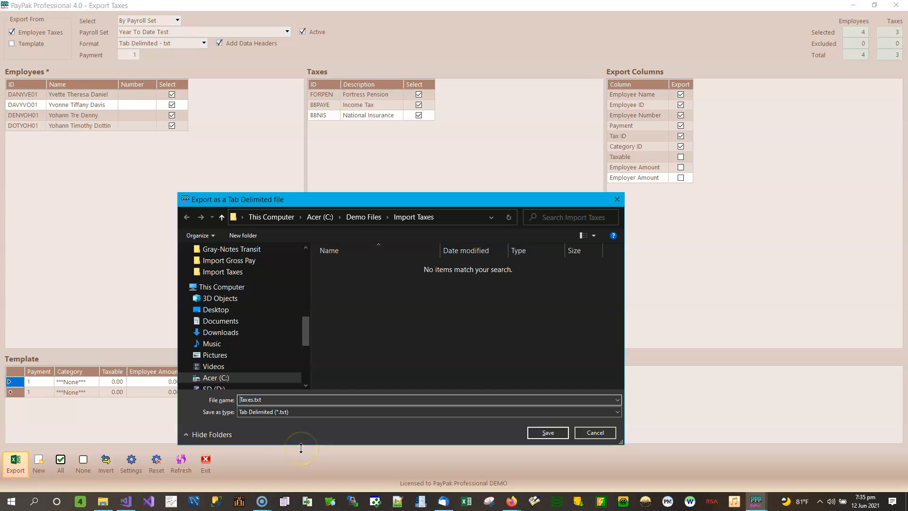
pyautogui.write('Employee')
pyautogui.click(538, 435)
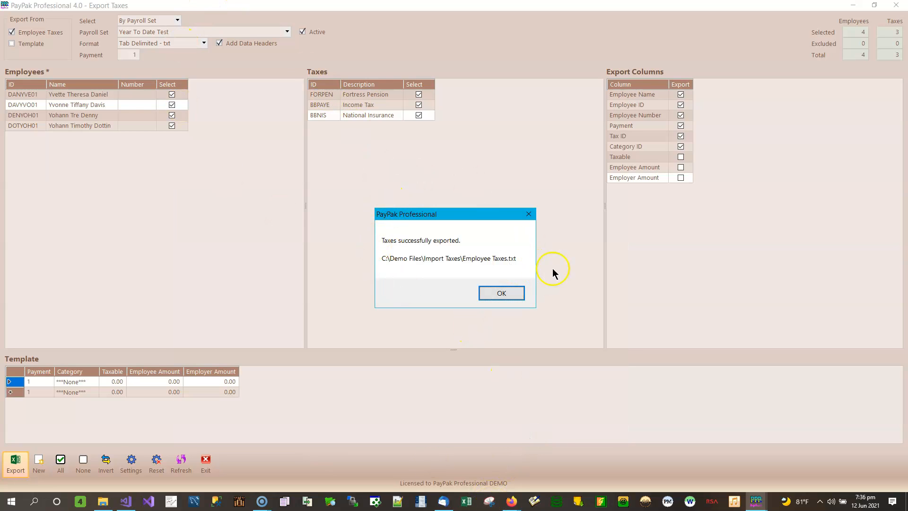
pyautogui.click(505, 293)
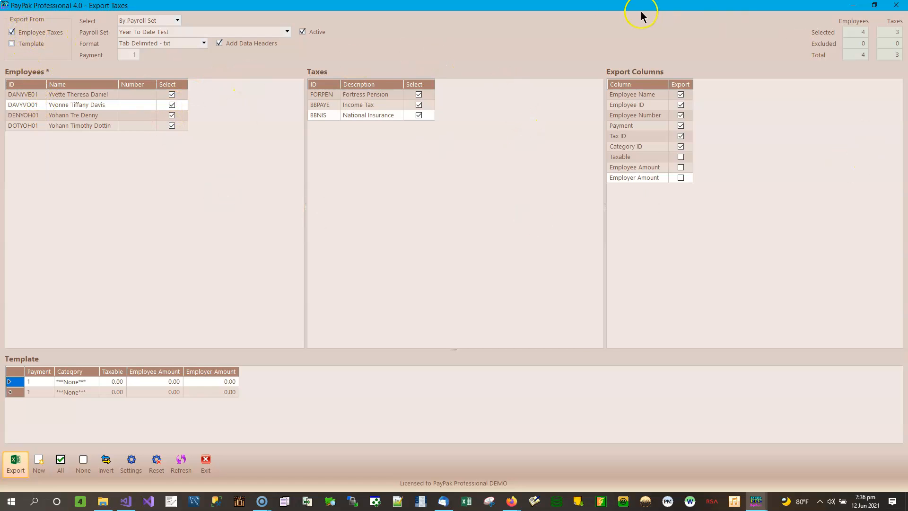
# Export from Template only and set the first template row's category to National Insurance - Private Sector Weekly.
pyautogui.click(26, 45)
pyautogui.click(32, 32)
pyautogui.click(84, 381)
pyautogui.click(82, 381)
pyautogui.click(95, 383)
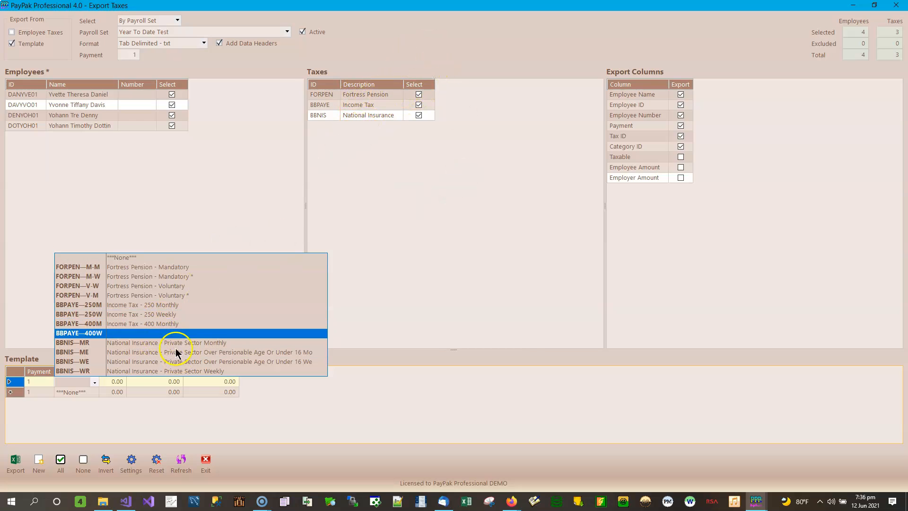
pyautogui.click(188, 372)
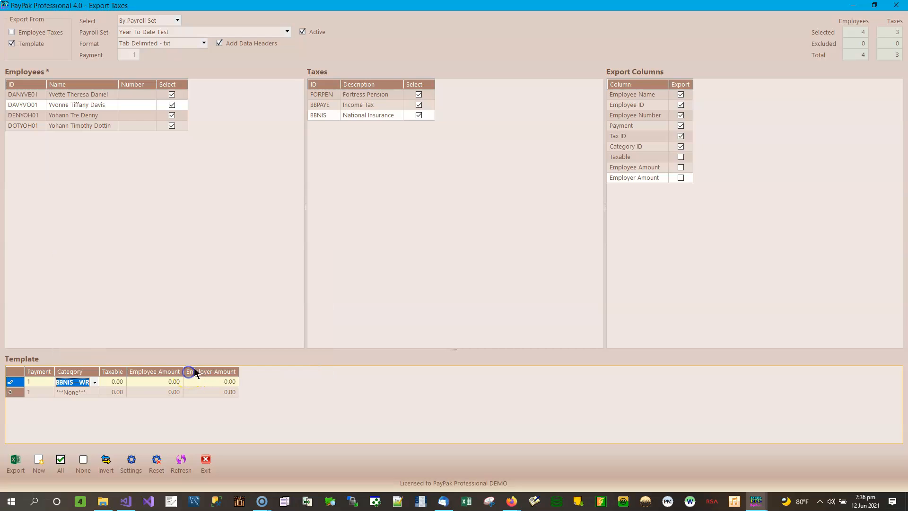
# Set the second template row's category to Income Tax - 250 Weekly.
pyautogui.click(73, 395)
pyautogui.click(100, 393)
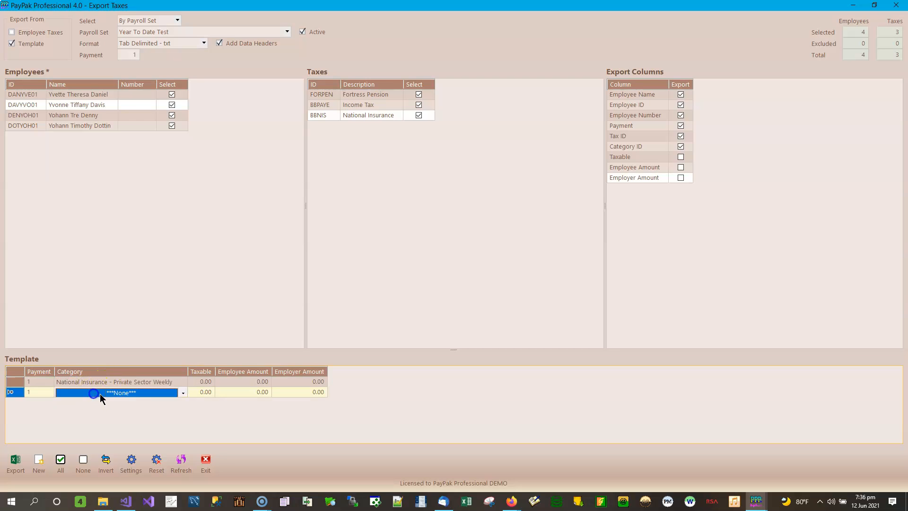
pyautogui.click(184, 393)
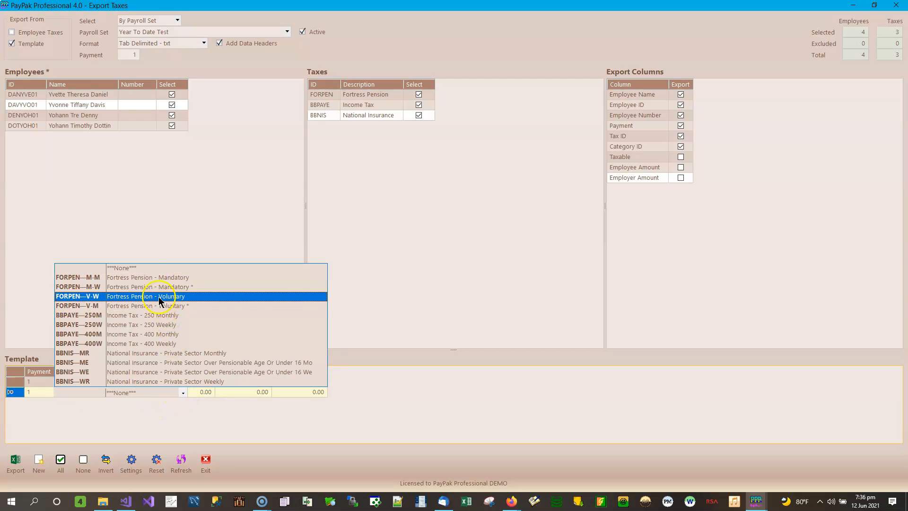
pyautogui.click(158, 325)
pyautogui.click(204, 393)
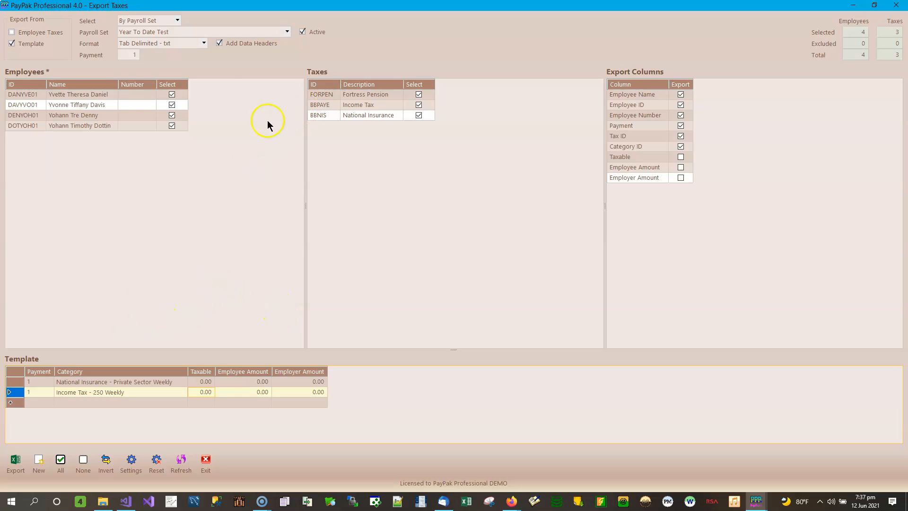
# Switch the format to Excel 2007 - xlsx and export the template as Template Taxes.xlsx.
pyautogui.click(205, 43)
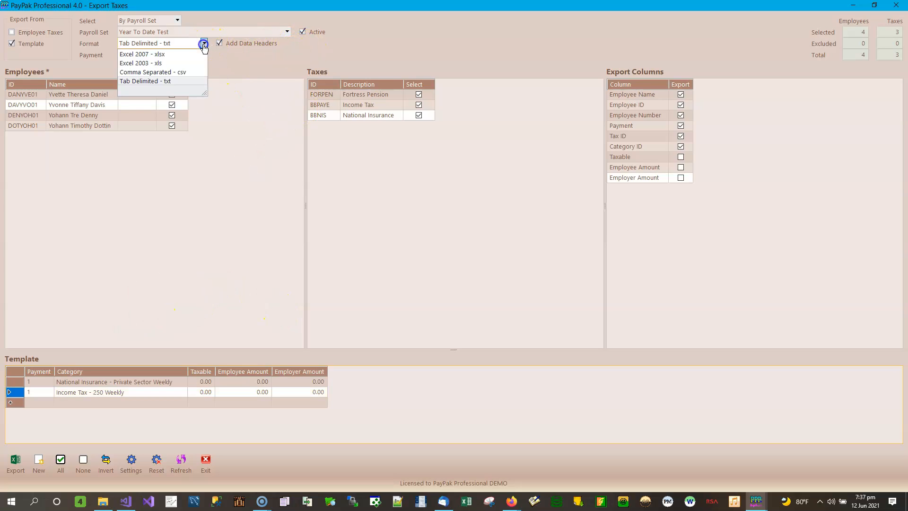
pyautogui.click(181, 56)
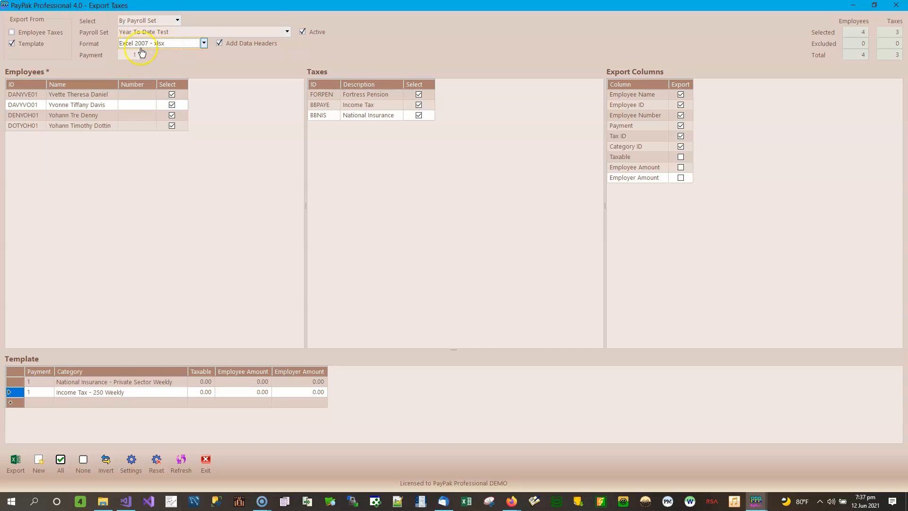
pyautogui.click(14, 467)
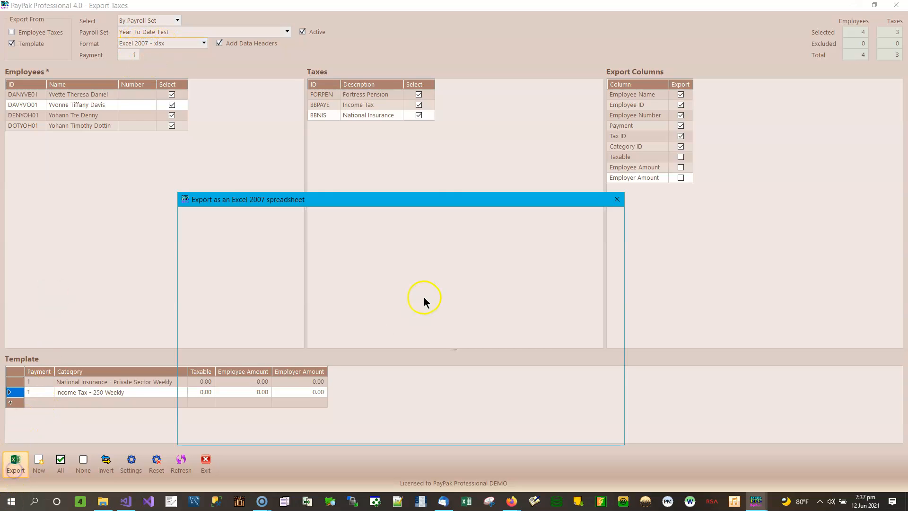
pyautogui.press('Home')
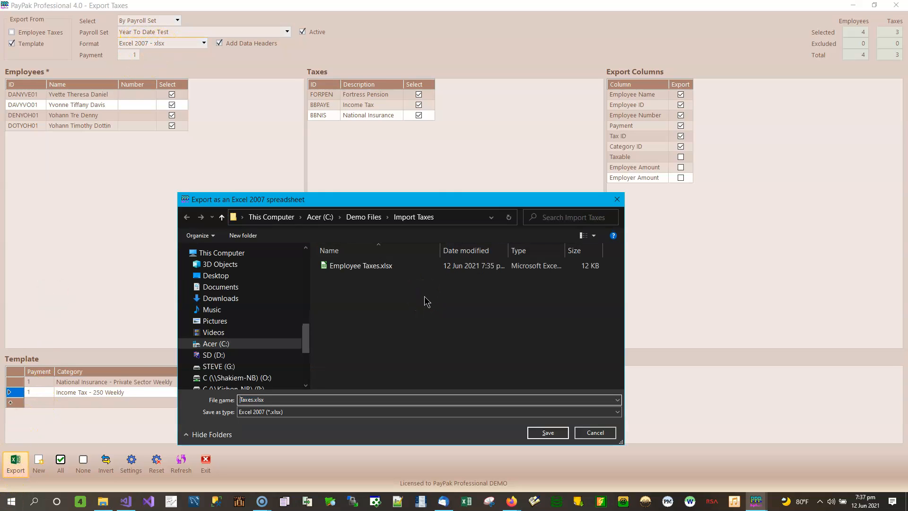
pyautogui.write('Template')
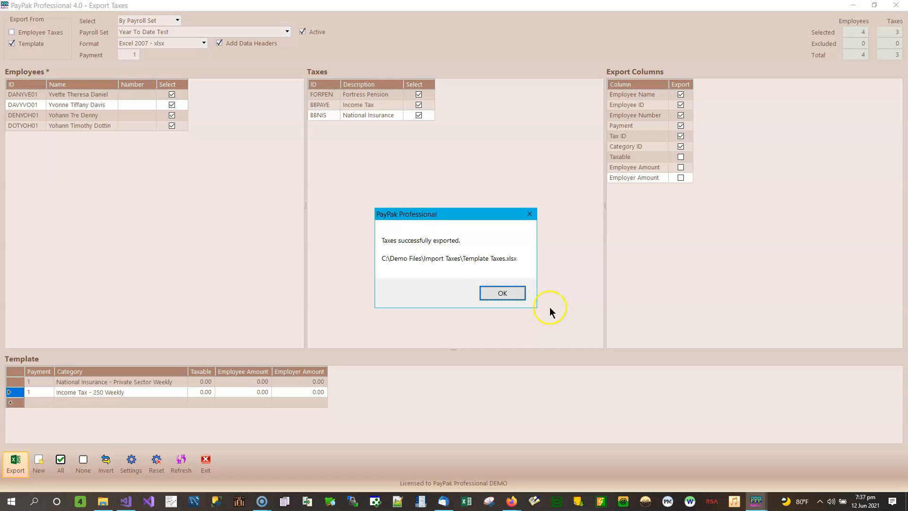
pyautogui.click(520, 293)
# Switch the format to Excel 2003 - xls and export the template as Template Taxes.xls.
pyautogui.click(204, 43)
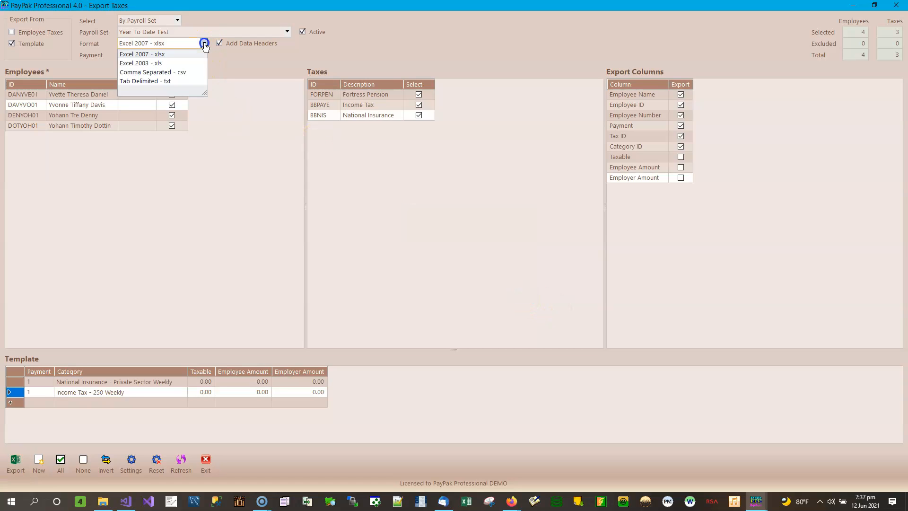
pyautogui.click(196, 62)
pyautogui.click(16, 462)
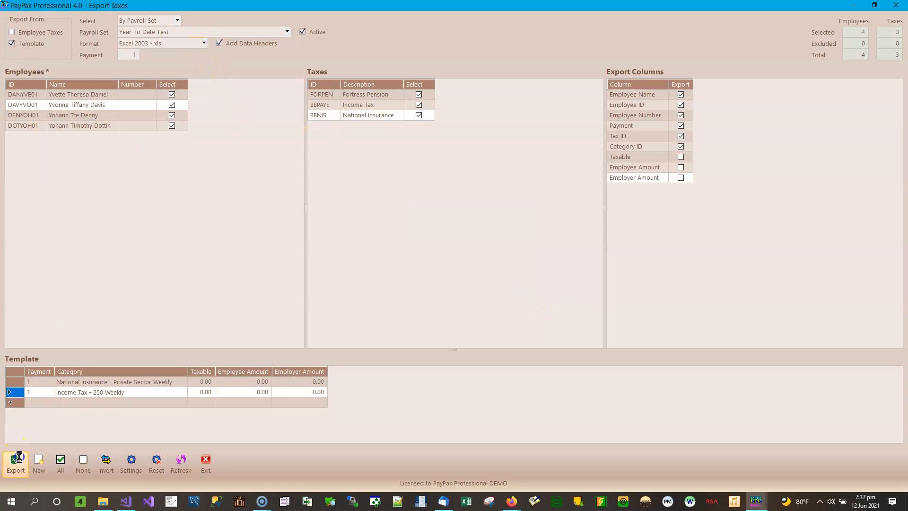
pyautogui.press('Home')
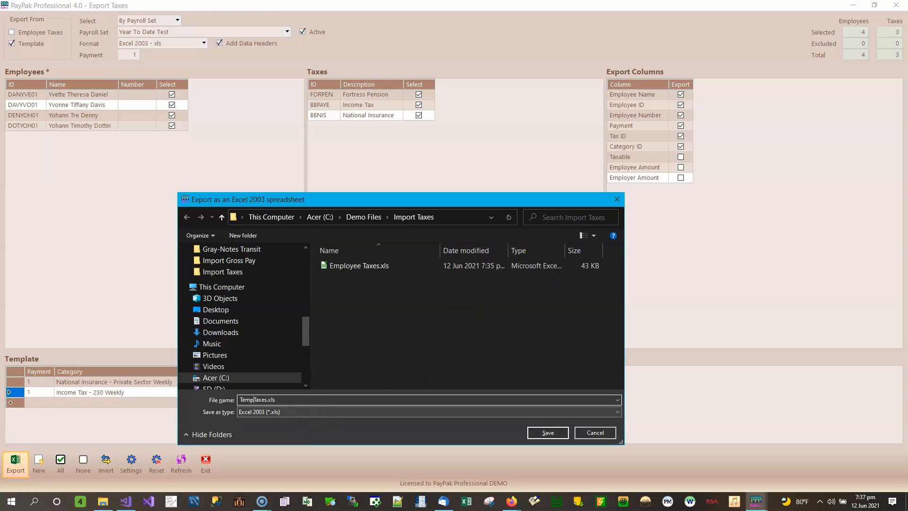
pyautogui.click(545, 431)
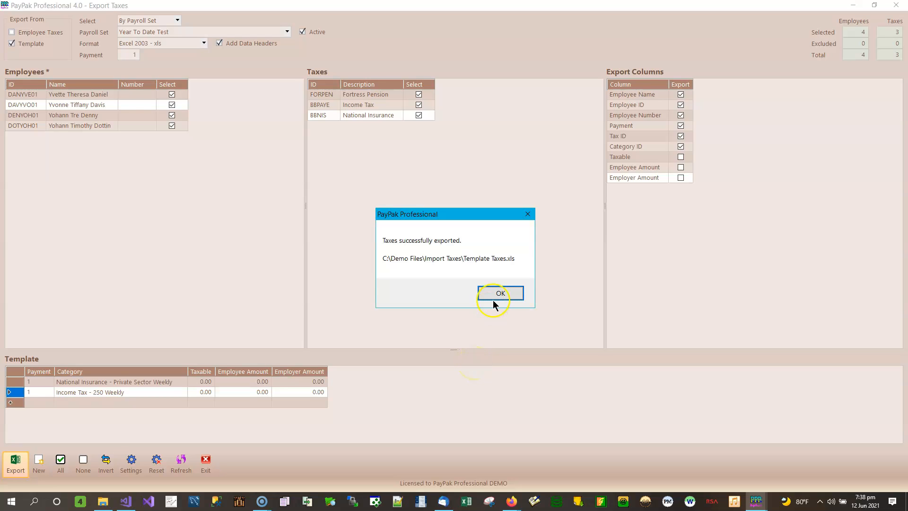
pyautogui.click(493, 303)
# Switch the format to Comma Separated - csv and export the template as Template Taxes.csv.
pyautogui.click(205, 44)
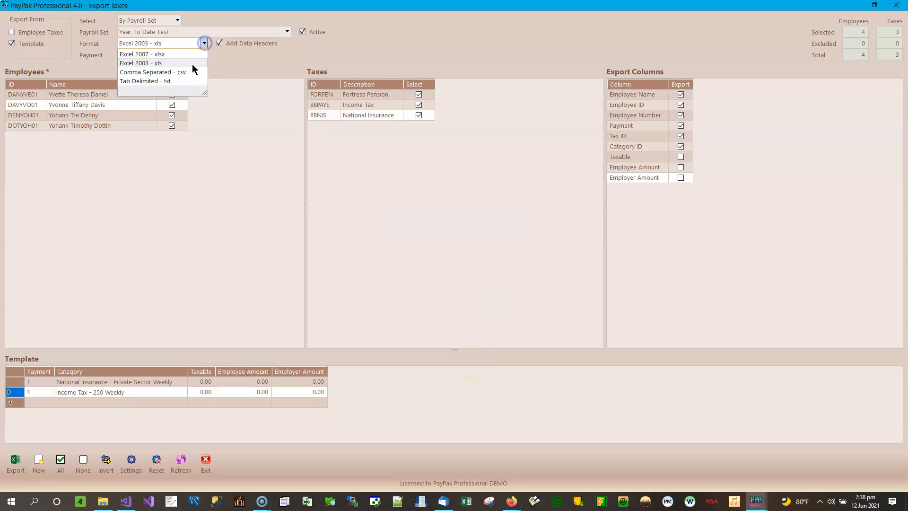
pyautogui.click(178, 71)
pyautogui.click(12, 466)
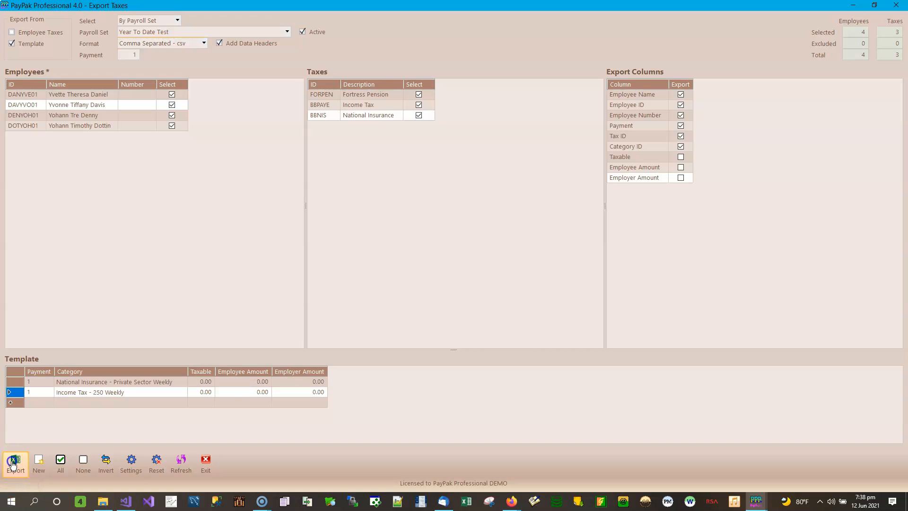
pyautogui.click(412, 367)
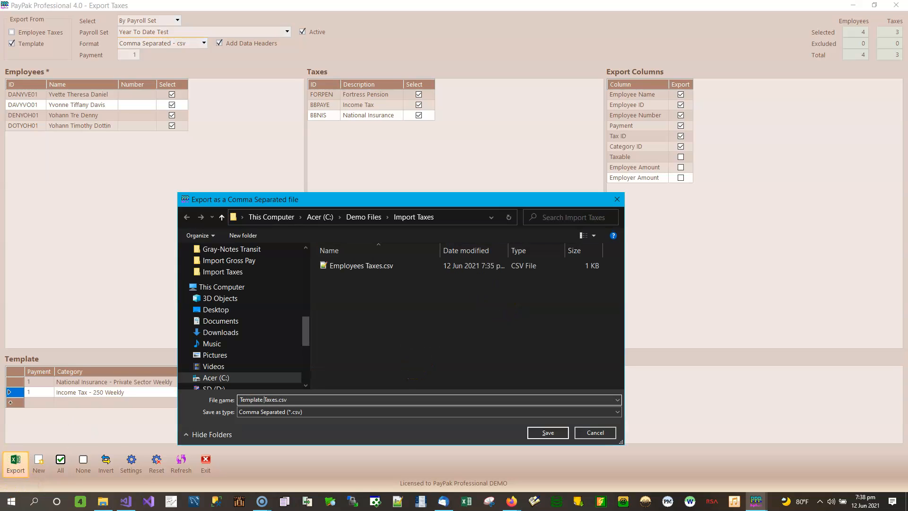
pyautogui.click(547, 432)
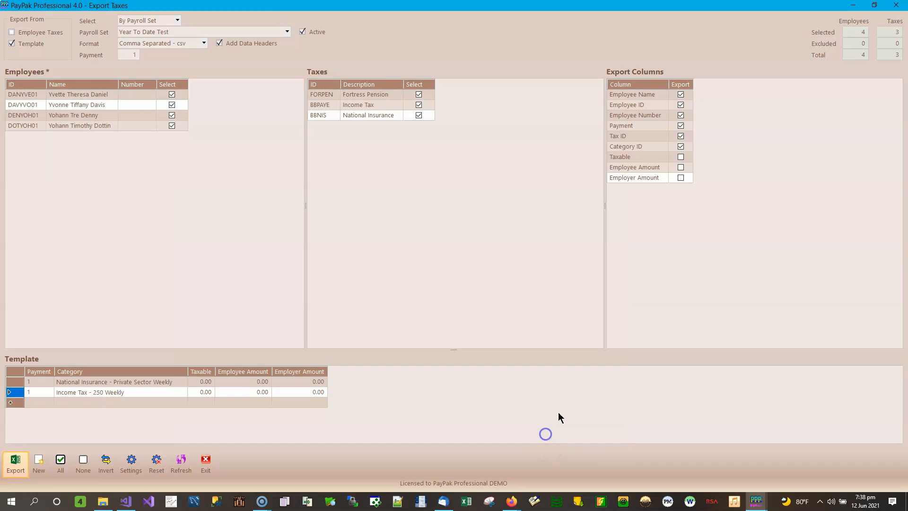
pyautogui.click(511, 293)
# Switch the format to Tab Delimited - txt and export the template as Template Taxes.txt.
pyautogui.click(204, 43)
pyautogui.click(178, 81)
pyautogui.click(19, 467)
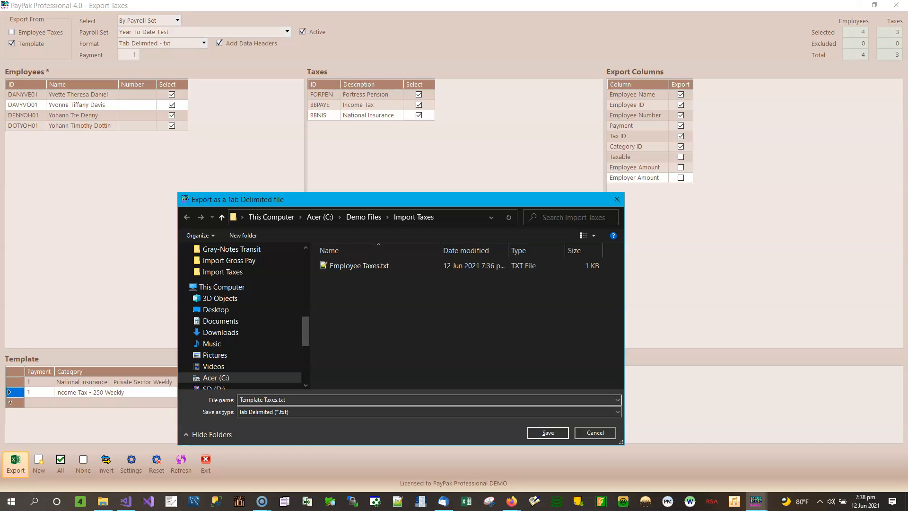
pyautogui.click(550, 433)
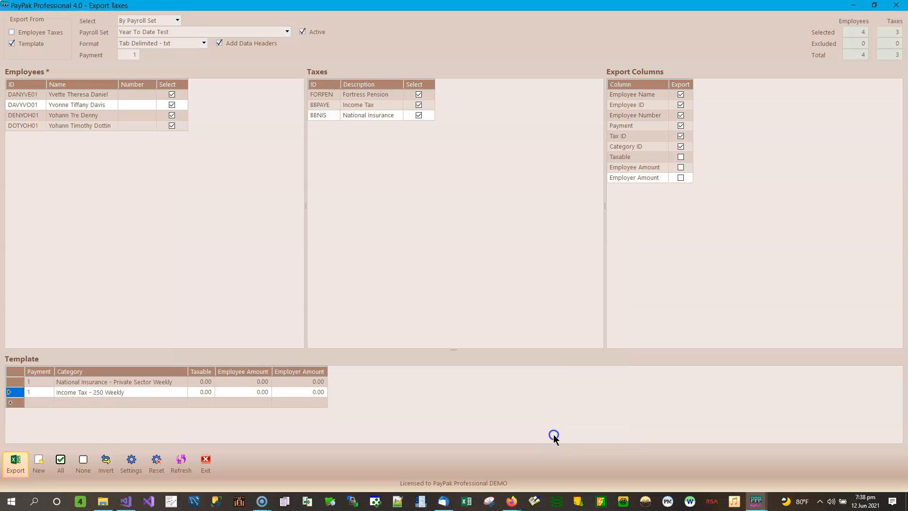
pyautogui.click(500, 294)
# Switch to File Explorer, go to the Import Taxes folder and open Employee Taxes.xlsx.
pyautogui.click(103, 501)
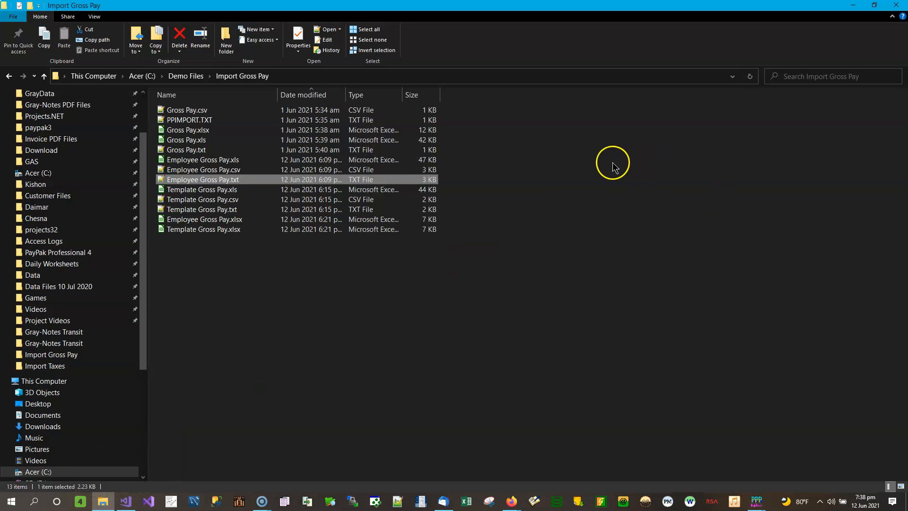
pyautogui.click(211, 76)
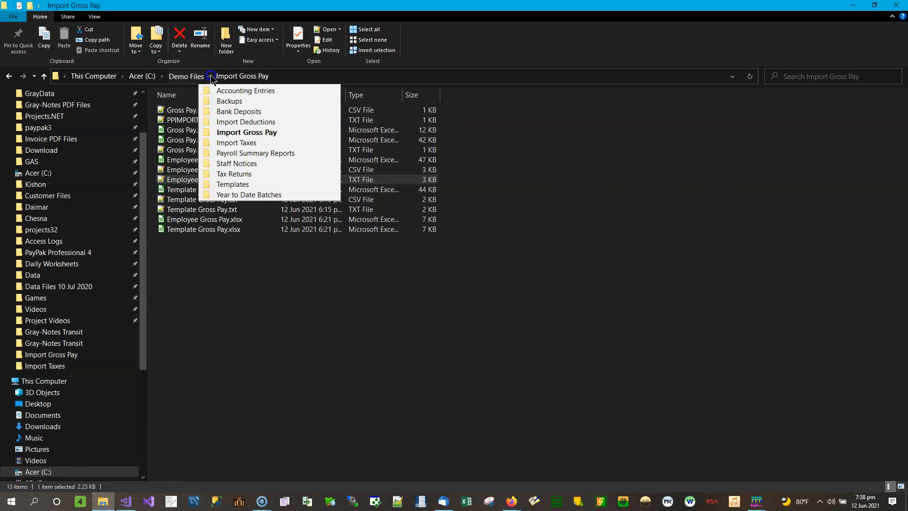
pyautogui.click(228, 143)
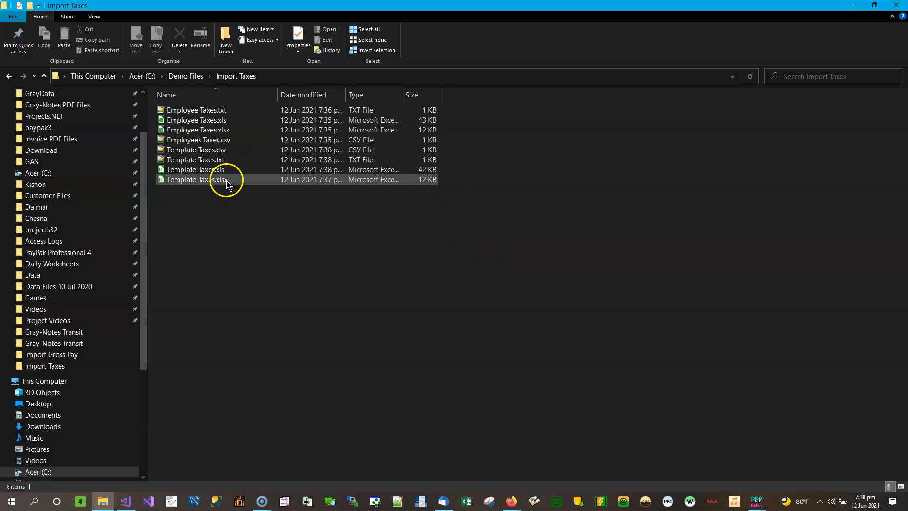
pyautogui.click(213, 131)
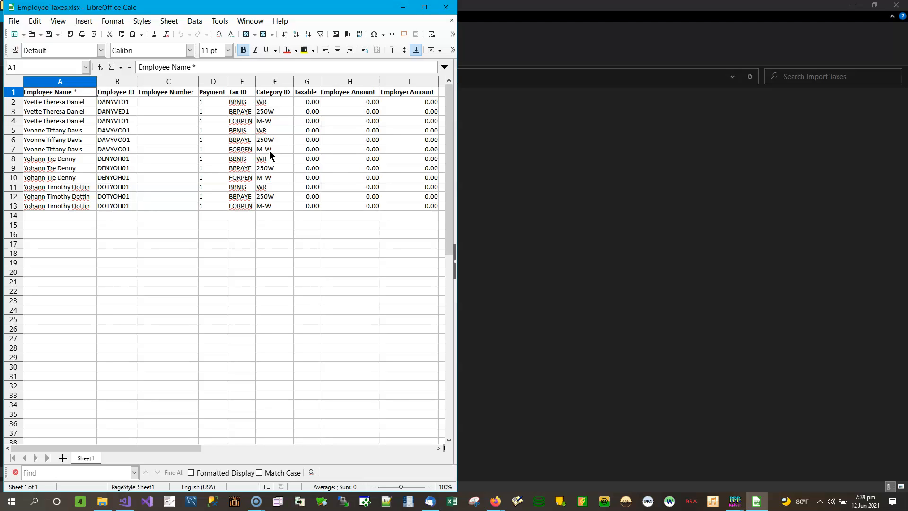
# Open Template Taxes.xlsx and place its window beside the Employee Taxes spreadsheet.
pyautogui.click(710, 204)
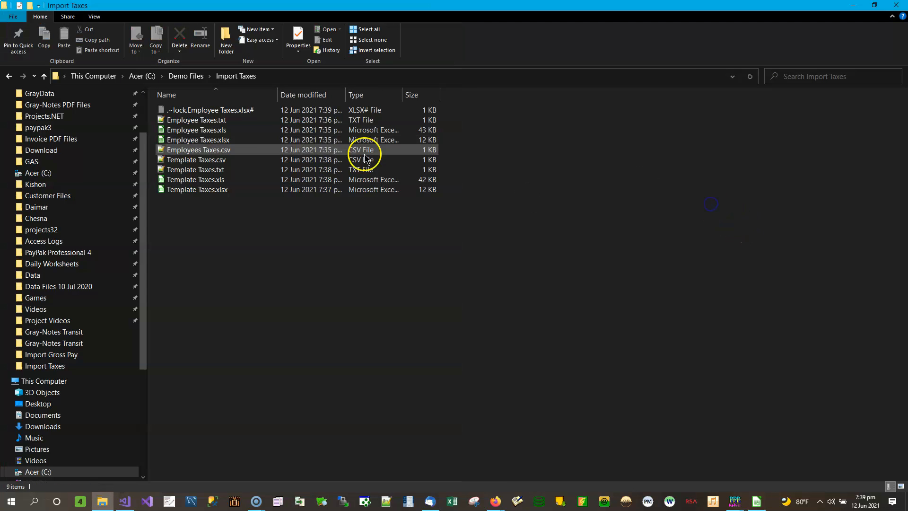
pyautogui.doubleClick(223, 192)
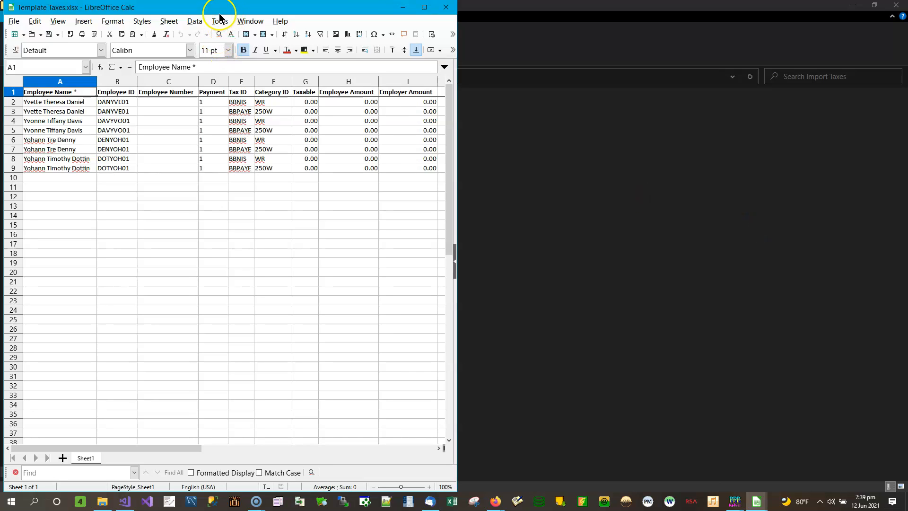
pyautogui.moveTo(220, 10); pyautogui.dragTo(907, 52)
pyautogui.click(776, 234)
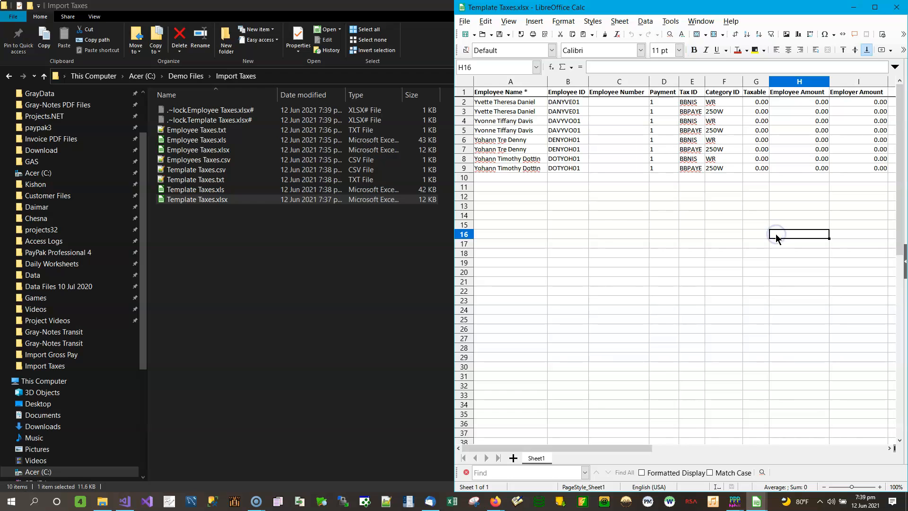
# Compare the employee number, tax ID and category ID cells of both spreadsheets.
pyautogui.moveTo(756, 502)
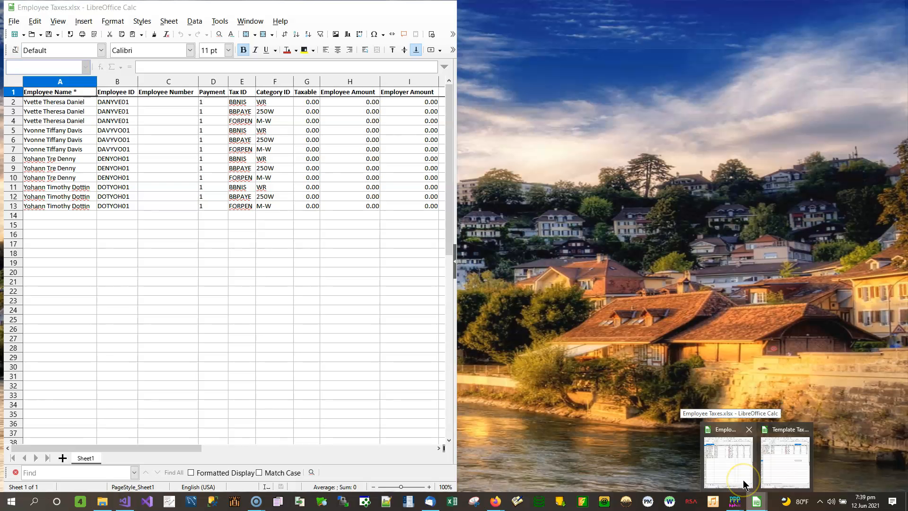
pyautogui.click(743, 483)
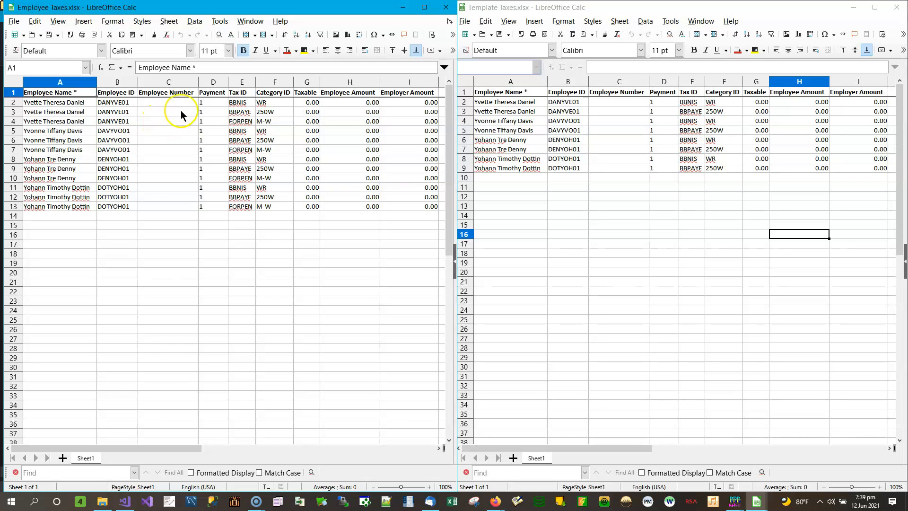
pyautogui.click(165, 107)
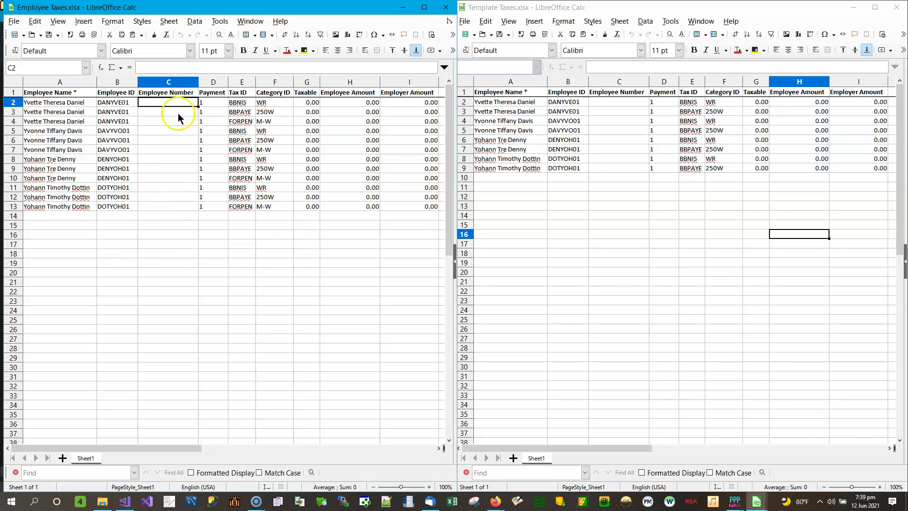
pyautogui.click(615, 121)
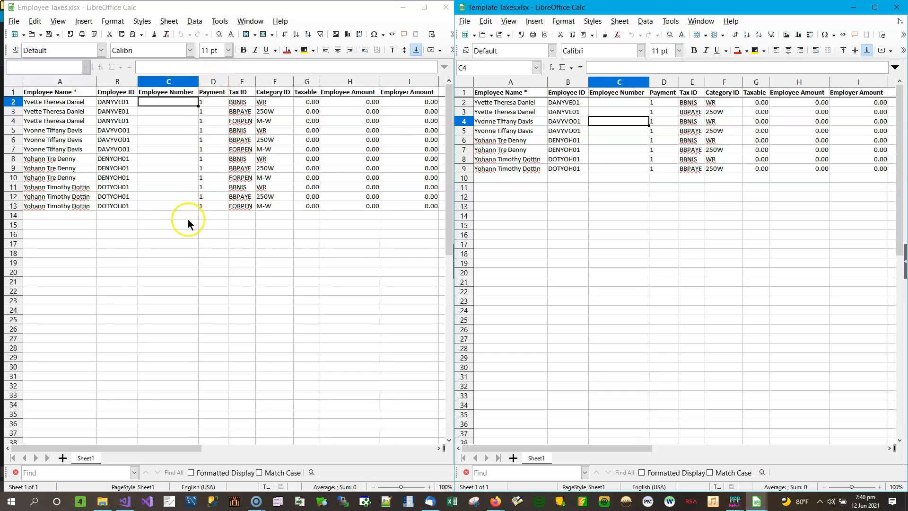
pyautogui.click(246, 104)
pyautogui.click(280, 103)
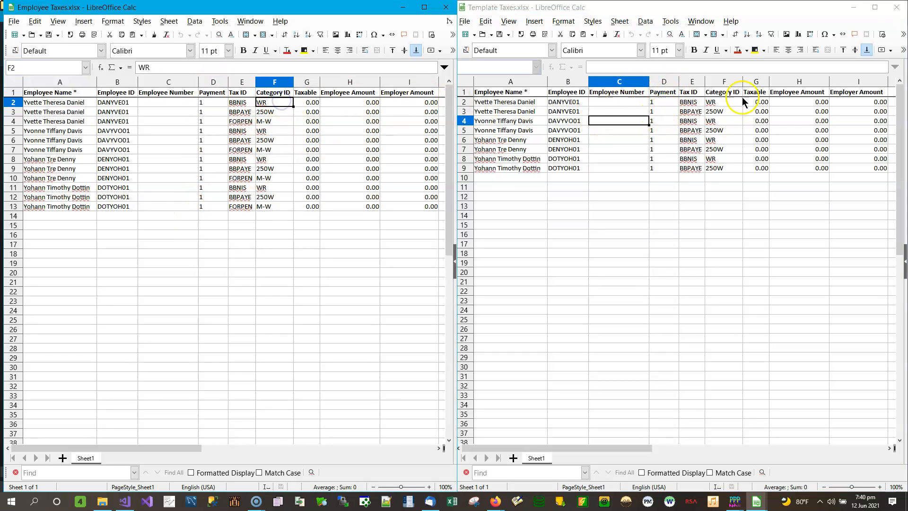
pyautogui.click(695, 102)
pyautogui.click(730, 103)
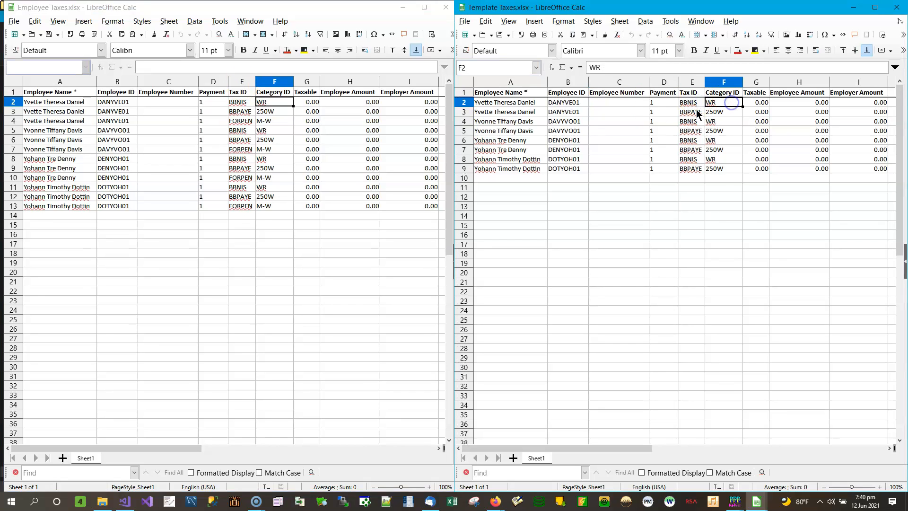
pyautogui.click(278, 111)
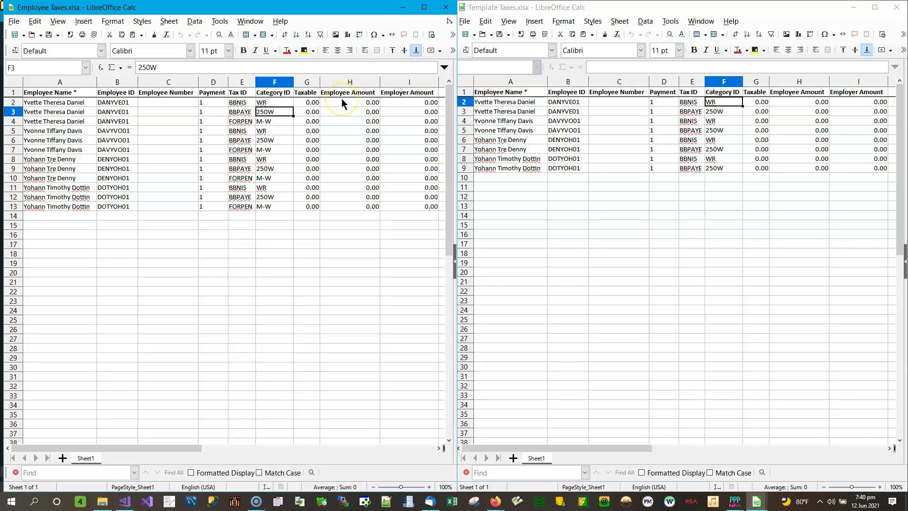
# Change the category ID in the Employee Taxes third row to 275W.
pyautogui.write('275W')
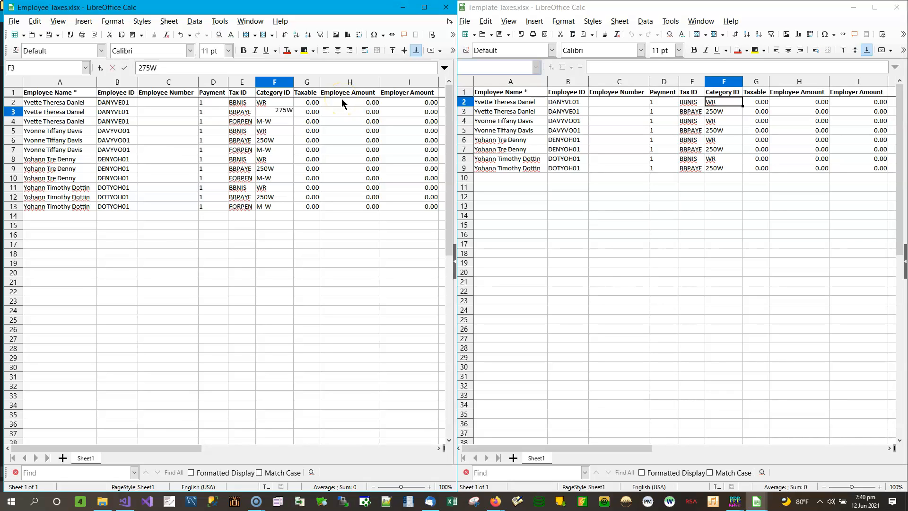
pyautogui.press('Return')
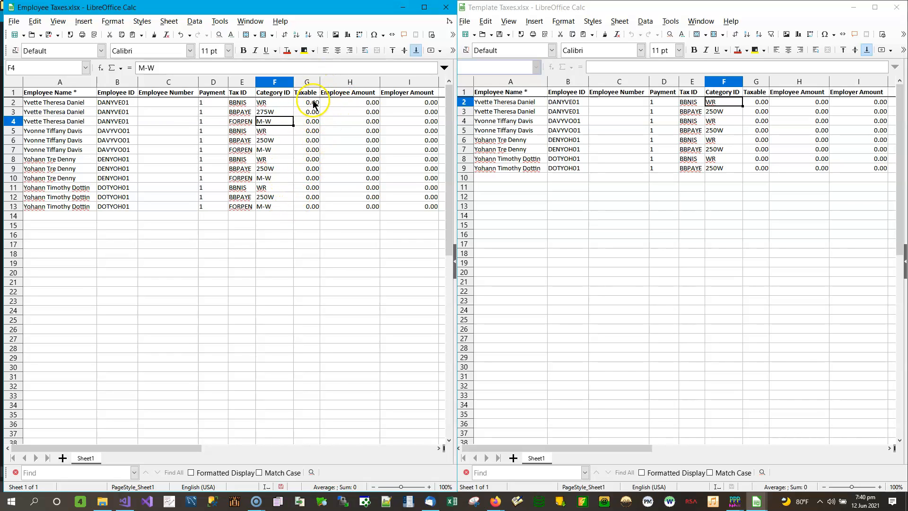
pyautogui.click(754, 102)
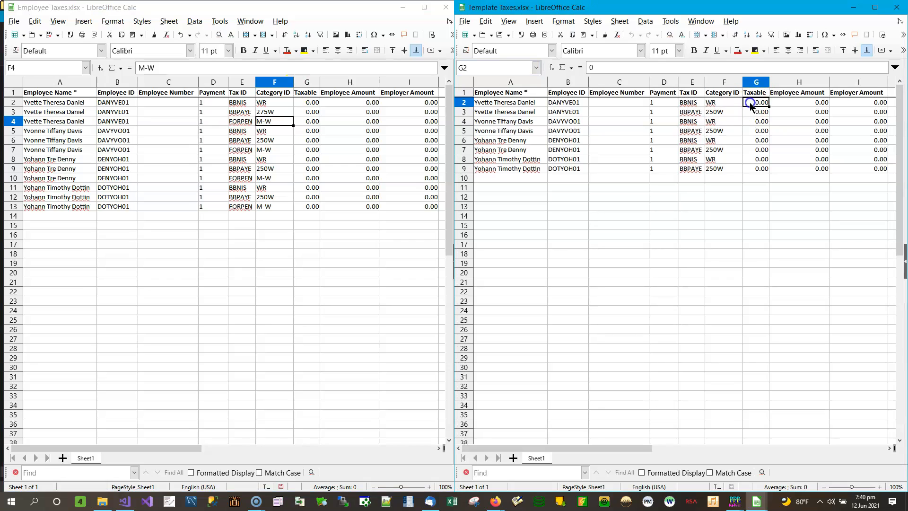
# Enter 75000 as the first employee row's taxable amount and widen the Taxable column to fit.
pyautogui.click(308, 105)
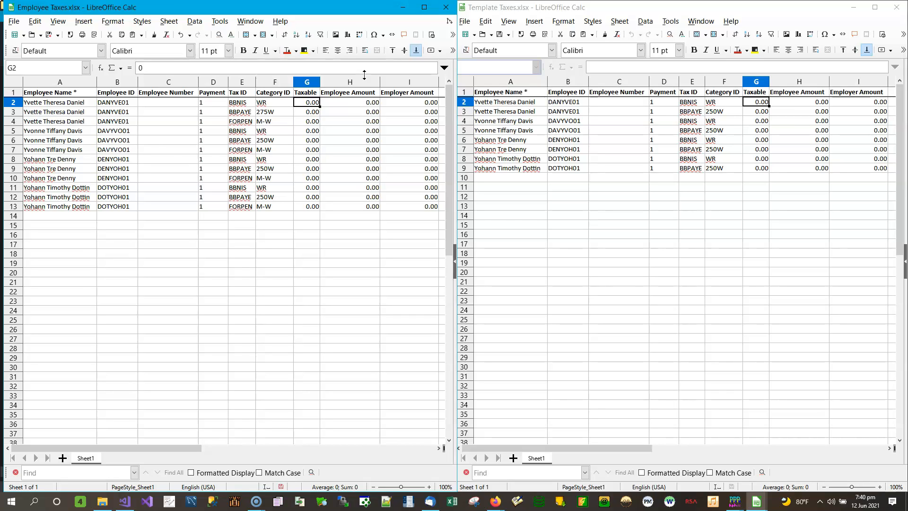
pyautogui.write('75000')
pyautogui.press('Tab')
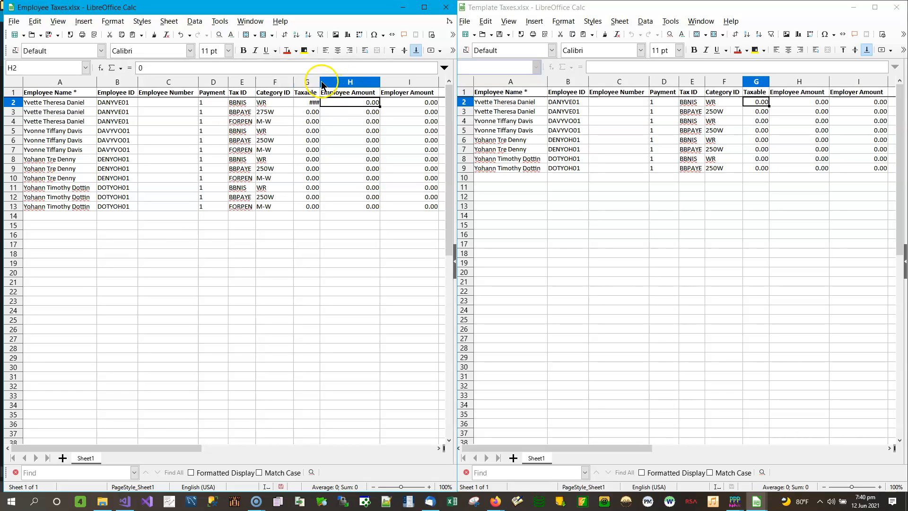
pyautogui.doubleClick(320, 81)
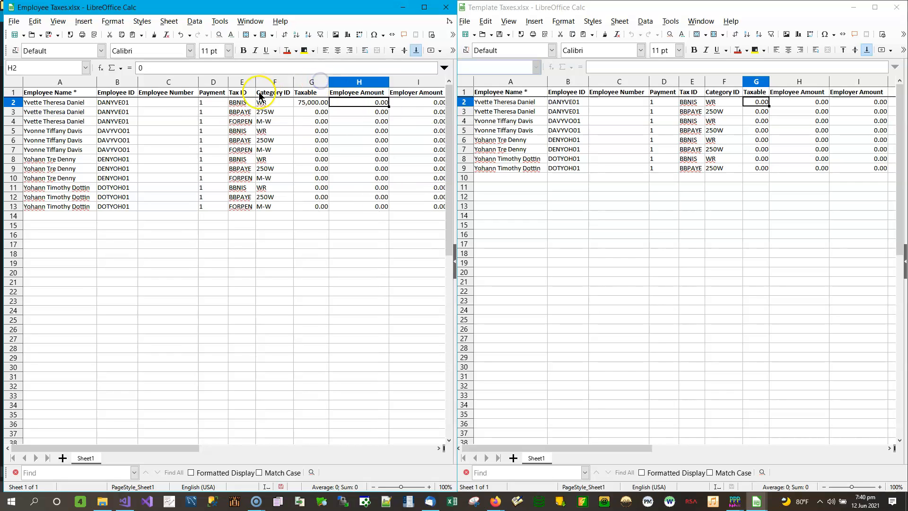
# Enter 7658.23 as the employee amount and 8100.13 as the employer amount in the first employee row.
pyautogui.click(363, 105)
pyautogui.write('7658.23')
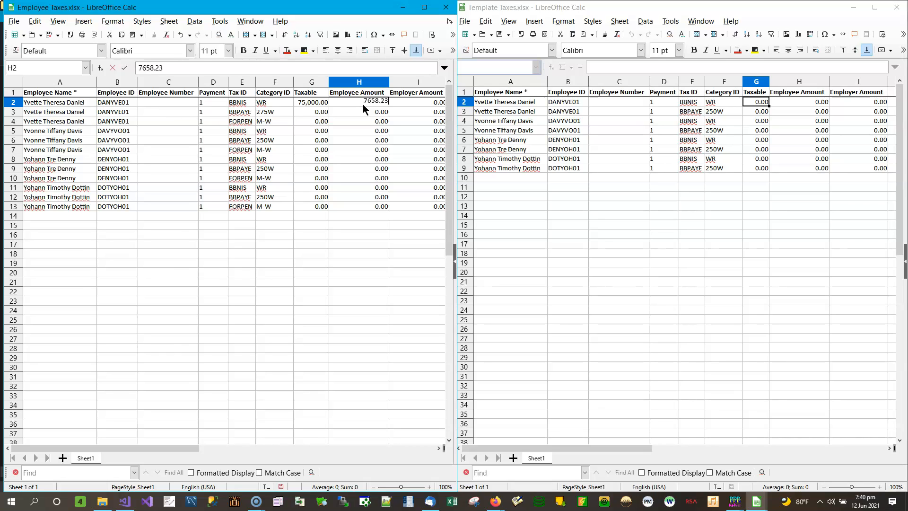
pyautogui.press('Tab')
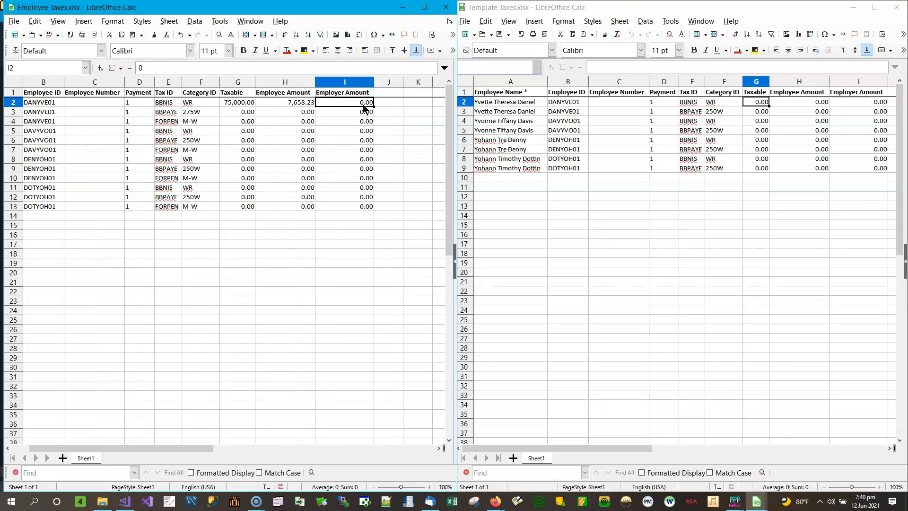
pyautogui.write('810')
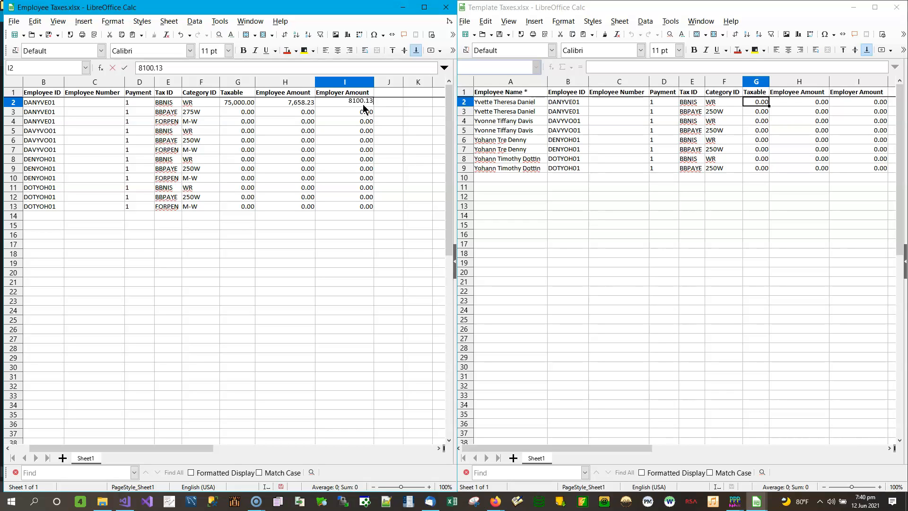
pyautogui.press('Return')
# Enter 75000 as the taxable amount in row 3 of Employee Taxes.
pyautogui.press('Left')
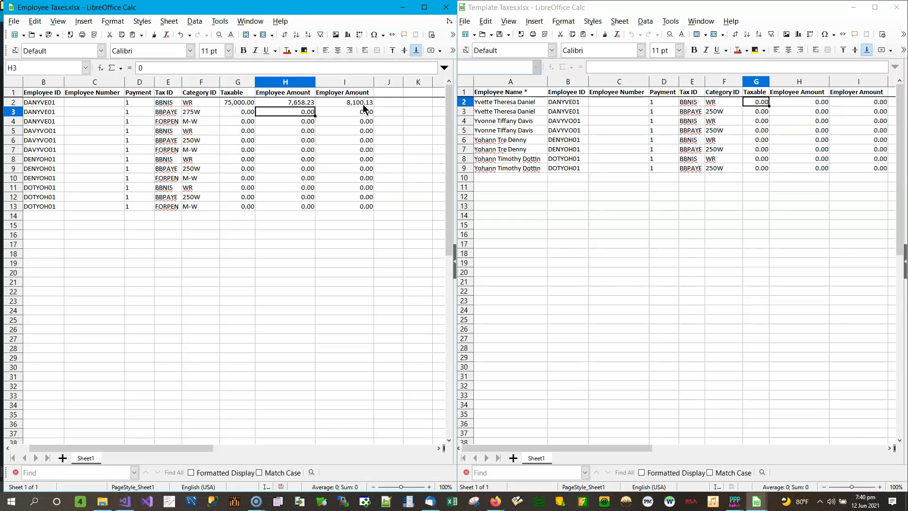
pyautogui.press('Left')
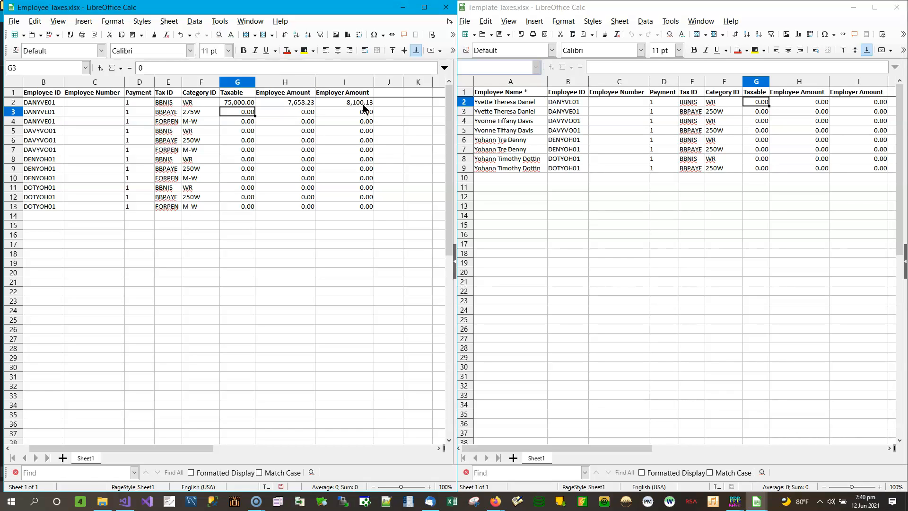
pyautogui.press('Up')
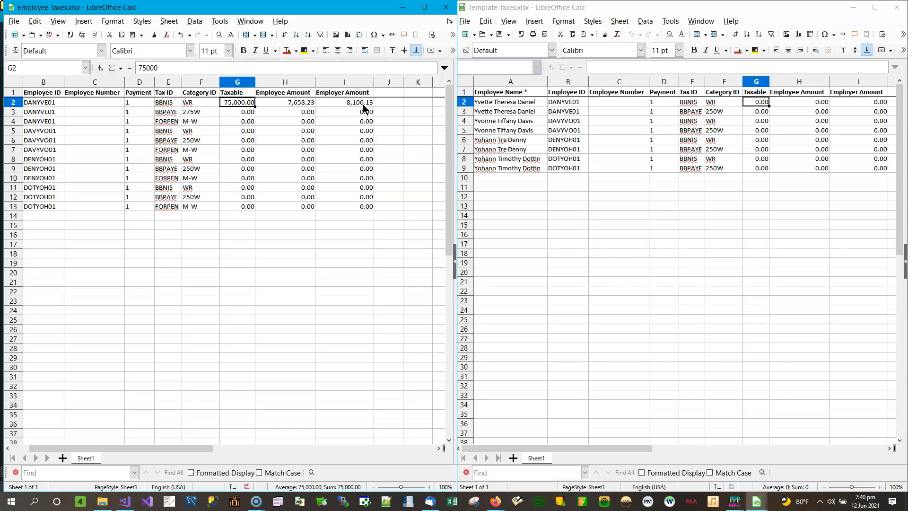
pyautogui.press('Right')
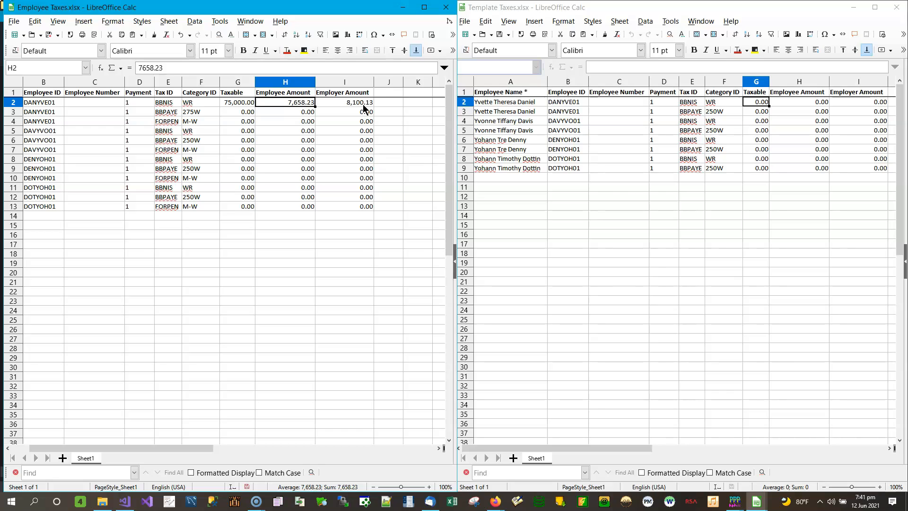
pyautogui.click(364, 105)
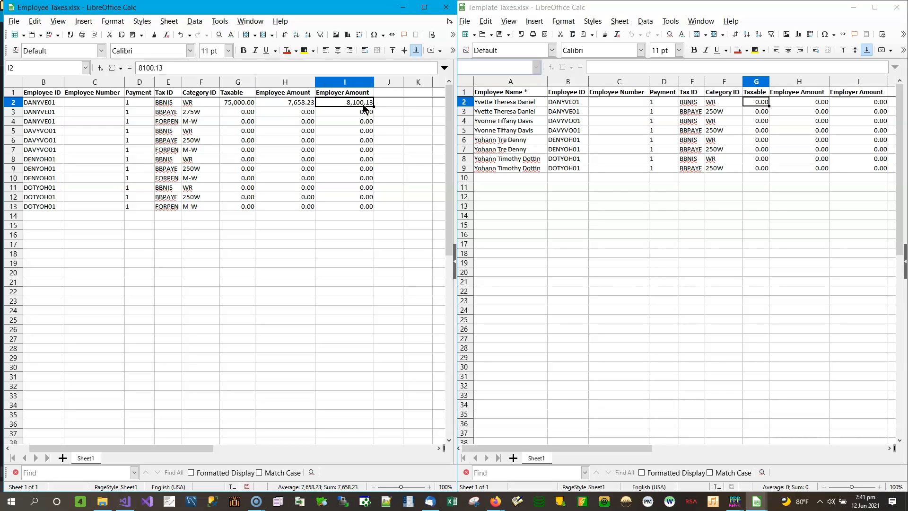
pyautogui.press('Down')
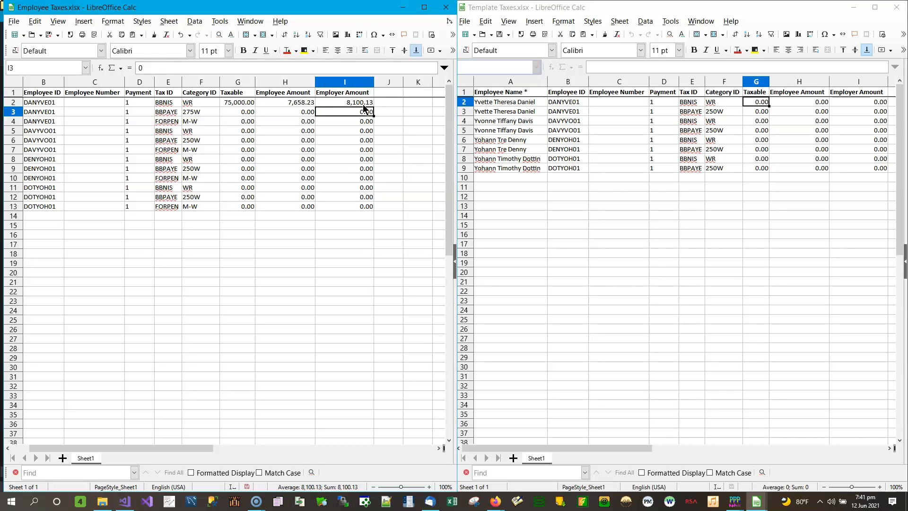
pyautogui.press('Left')
pyautogui.press('Down')
pyautogui.press('Up')
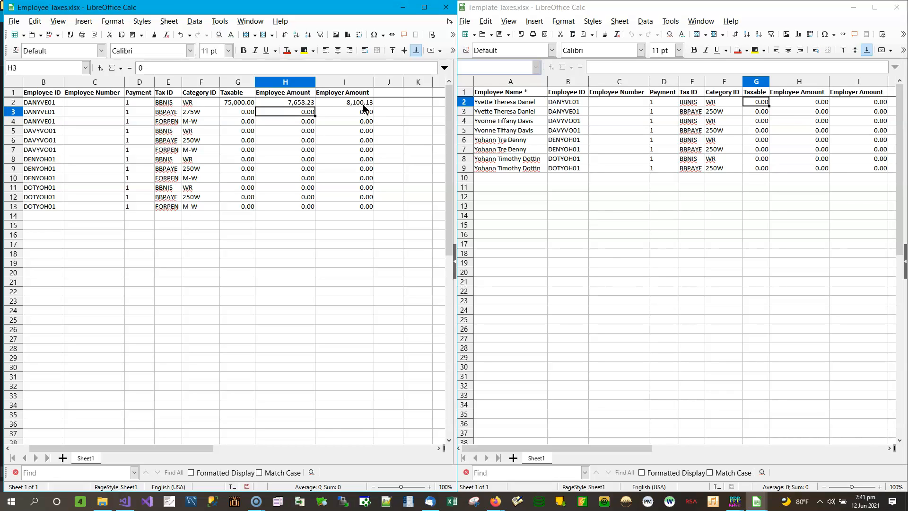
pyautogui.press('Left')
pyautogui.write('75000')
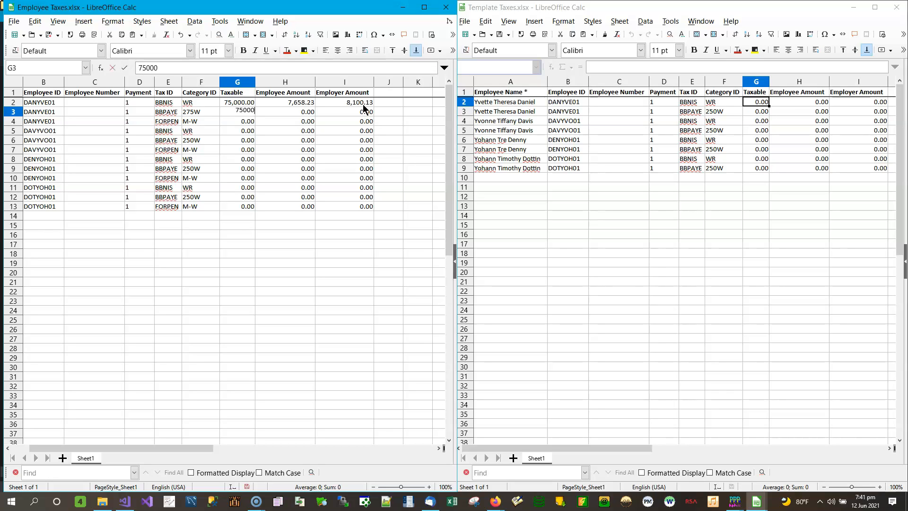
pyautogui.press('Tab')
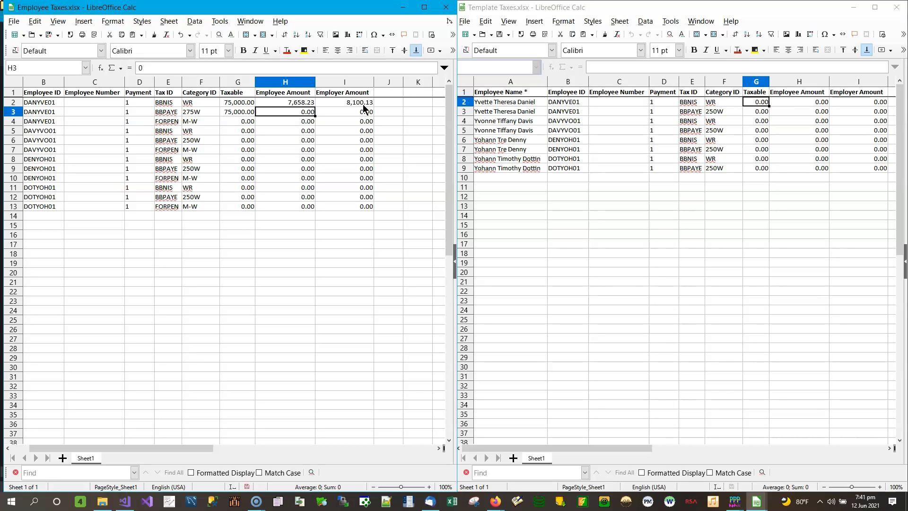
# Enter 4658.23 as the employee amount in row 3.
pyautogui.press('Left')
pyautogui.press('Right')
pyautogui.write('4658.23')
pyautogui.press('Return')
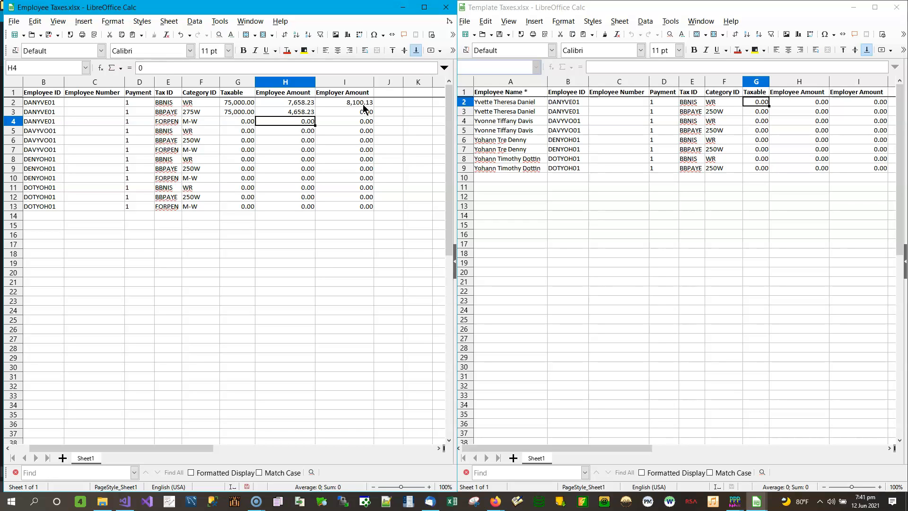
# Maximize the Employee Taxes window and fill row 4 with taxable 75000, employee amount 1800 and employer amount 1600.
pyautogui.press('Up')
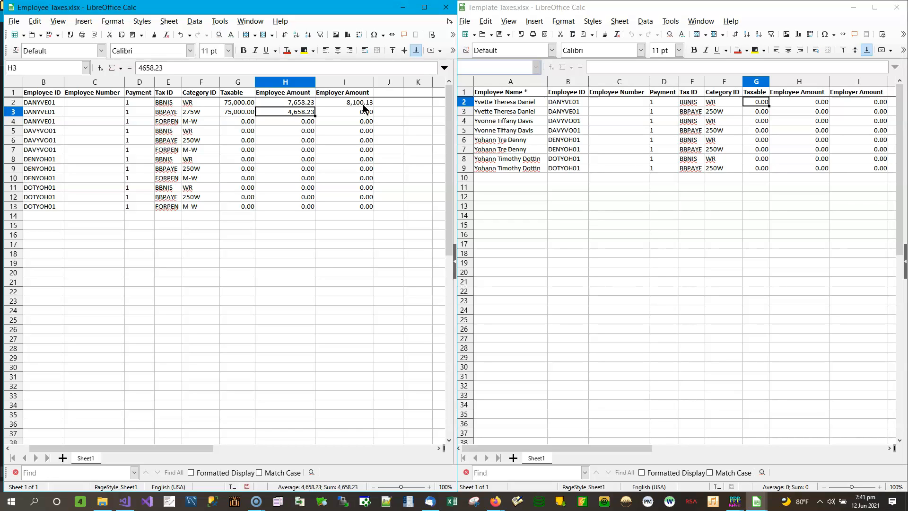
pyautogui.press('Right')
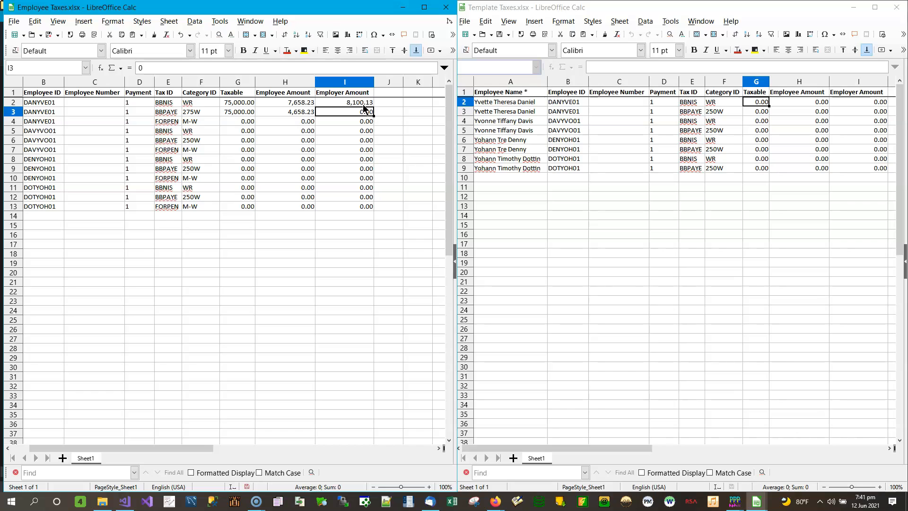
pyautogui.press('Down')
pyautogui.press('Left')
pyautogui.press('Left')
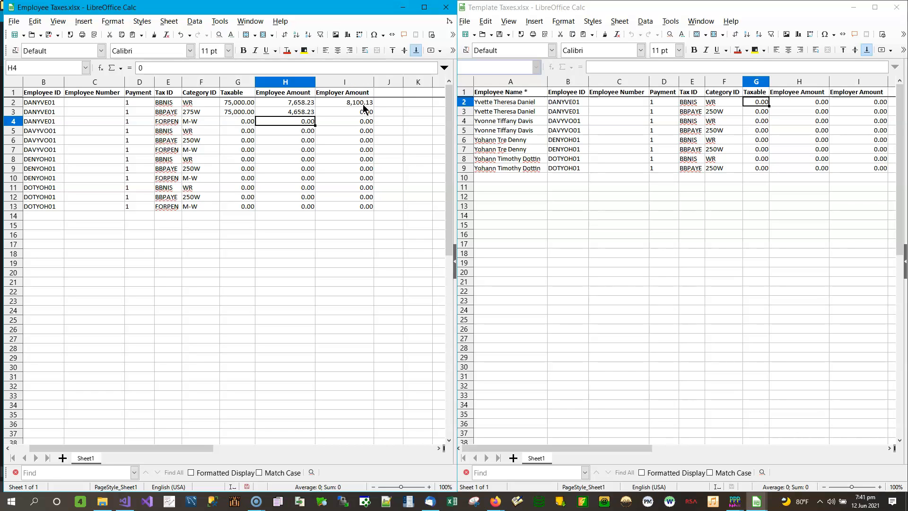
pyautogui.press('Left')
pyautogui.press('Left')
pyautogui.press('Left')
pyautogui.press('Left')
pyautogui.press('Left')
pyautogui.press('Left')
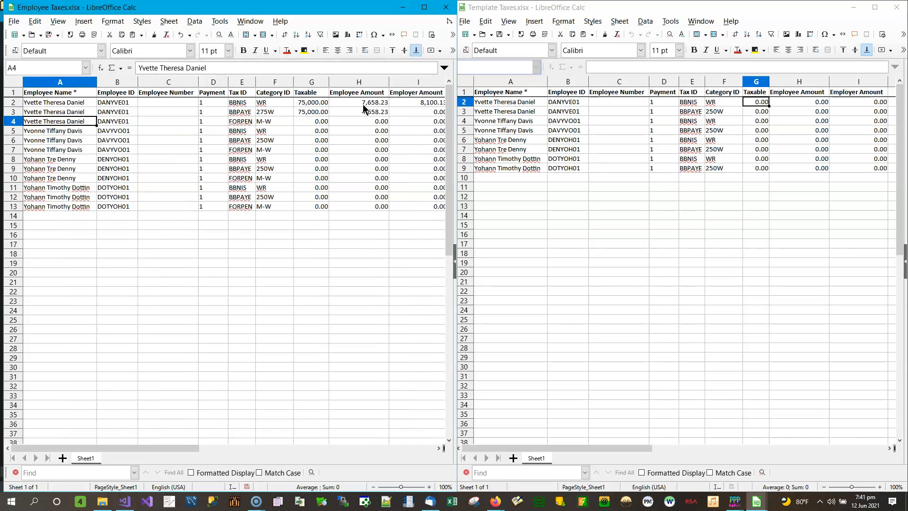
pyautogui.click(425, 7)
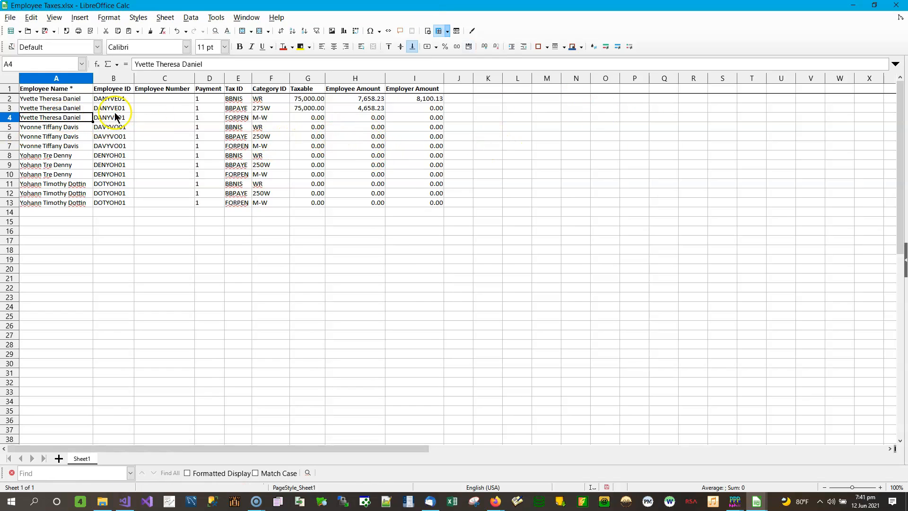
pyautogui.click(316, 118)
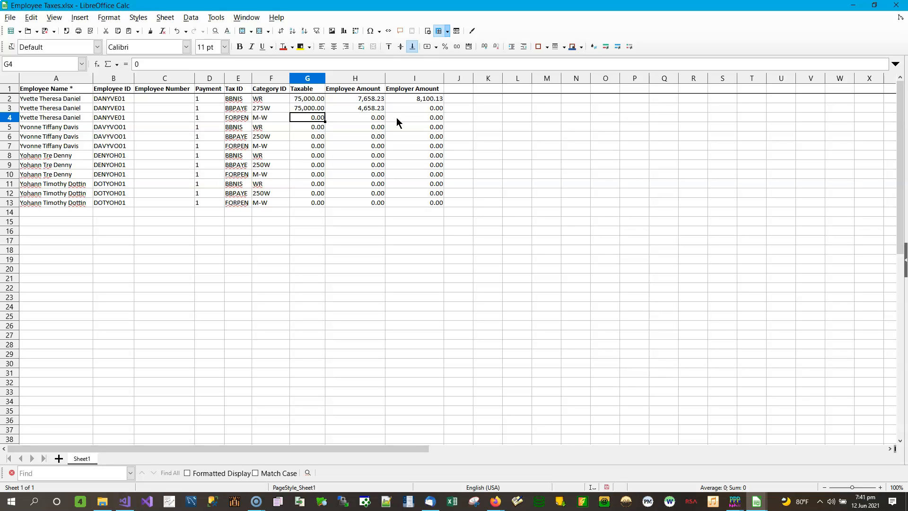
pyautogui.write('75000')
pyautogui.press('Tab')
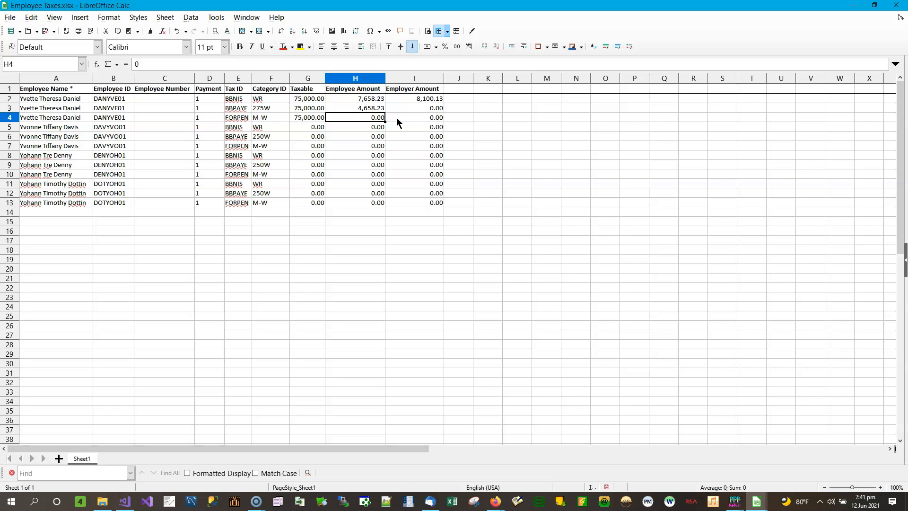
pyautogui.write('1800')
pyautogui.press('Tab')
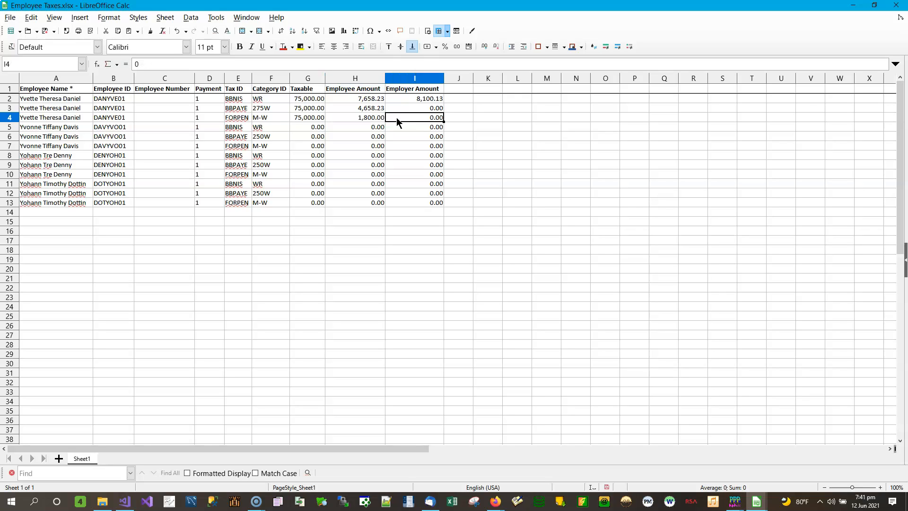
pyautogui.write('1600')
pyautogui.press('Return')
# Fill row 5 with taxable 68,529.89, employee amount 7124.55 and employer amount 7,233.21.
pyautogui.press('Left')
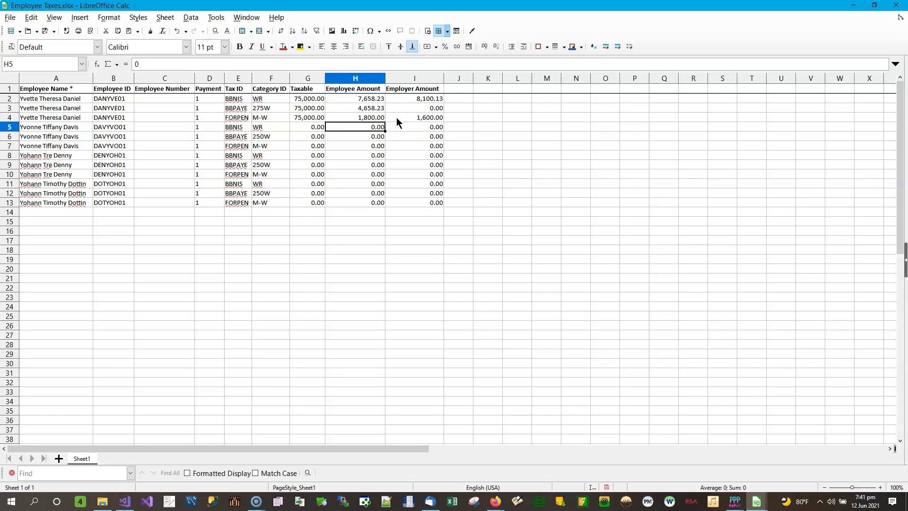
pyautogui.press('Left')
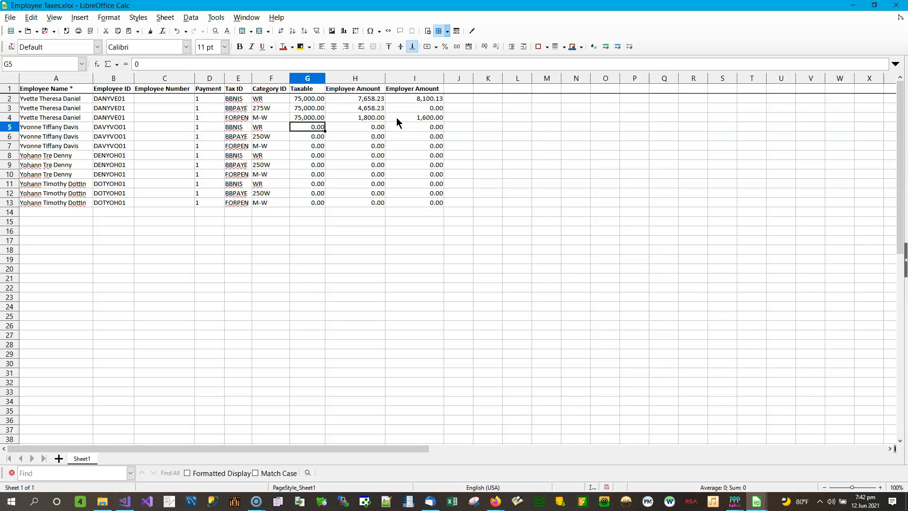
pyautogui.write('68,')
pyautogui.write('529')
pyautogui.write('.89')
pyautogui.press('Tab')
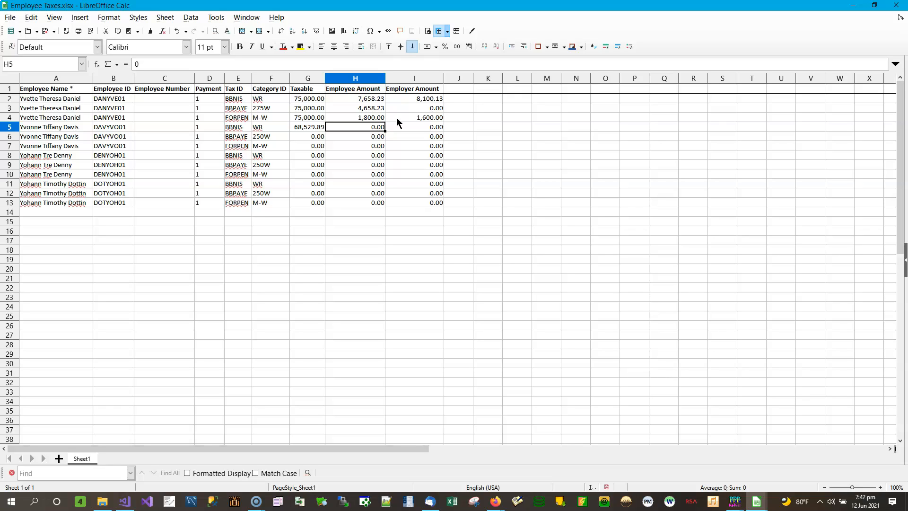
pyautogui.write('7124.55')
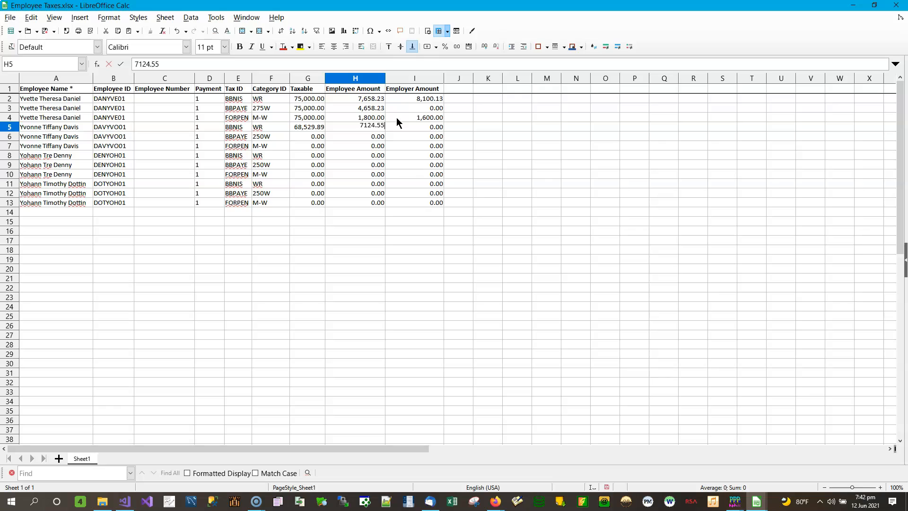
pyautogui.press('Tab')
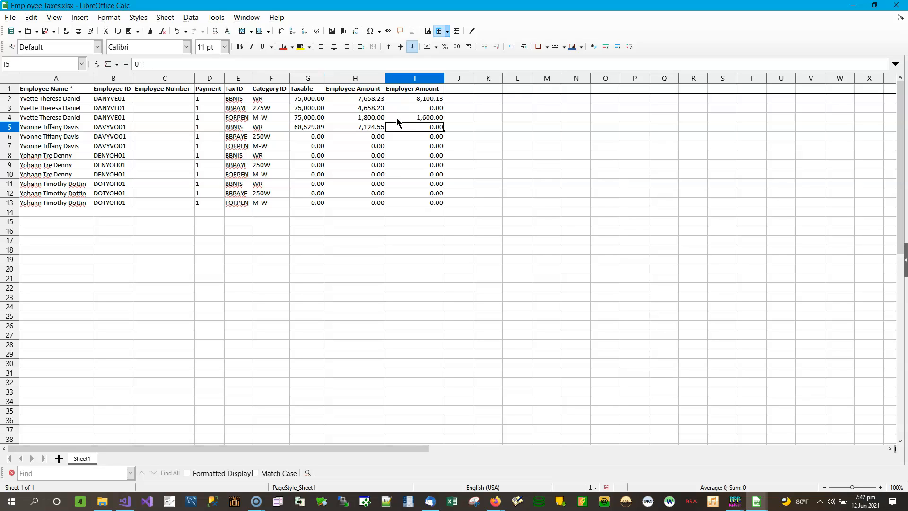
pyautogui.write('7,233.21')
pyautogui.press('Return')
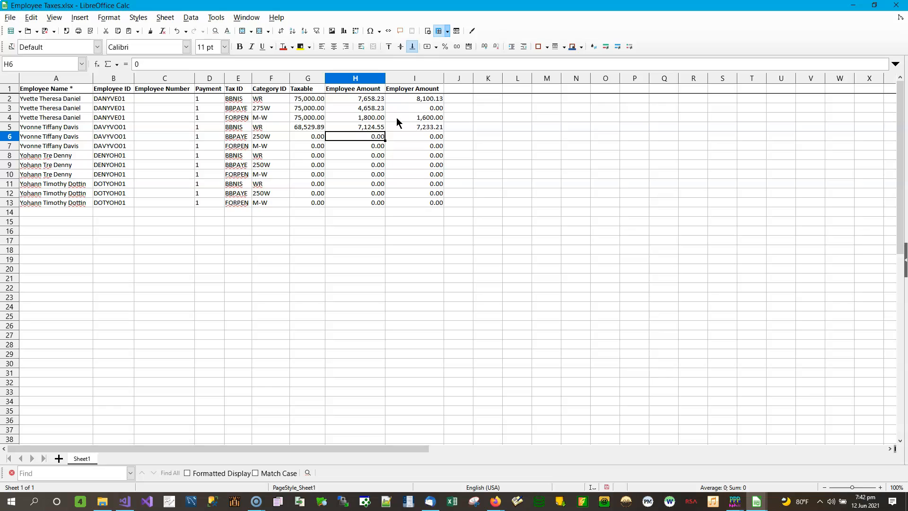
# Enter 68529.89 as the taxable amount and 3502.22 as the employee amount in row 6.
pyautogui.press('Left')
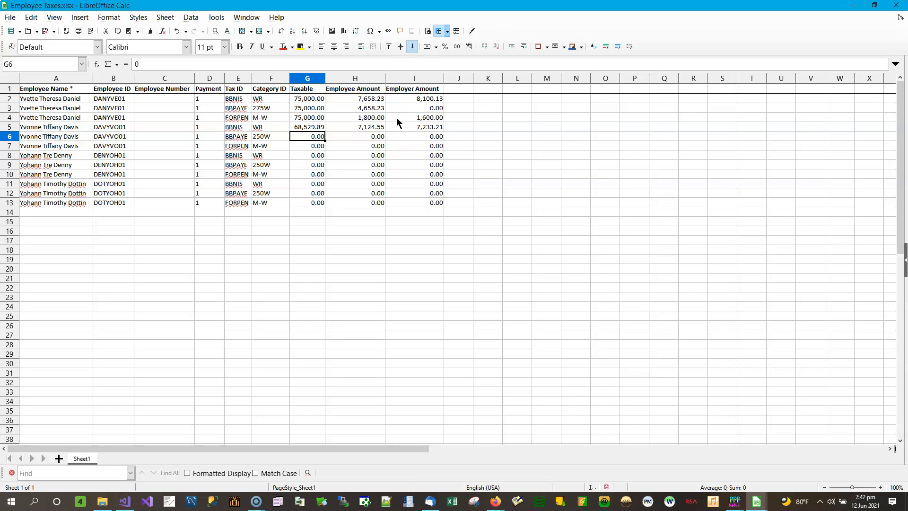
pyautogui.write('68529.89')
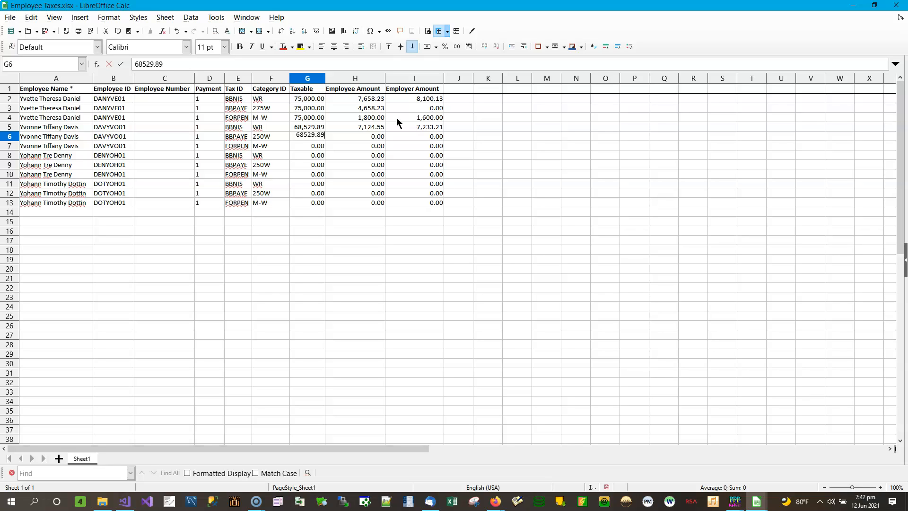
pyautogui.press('Tab')
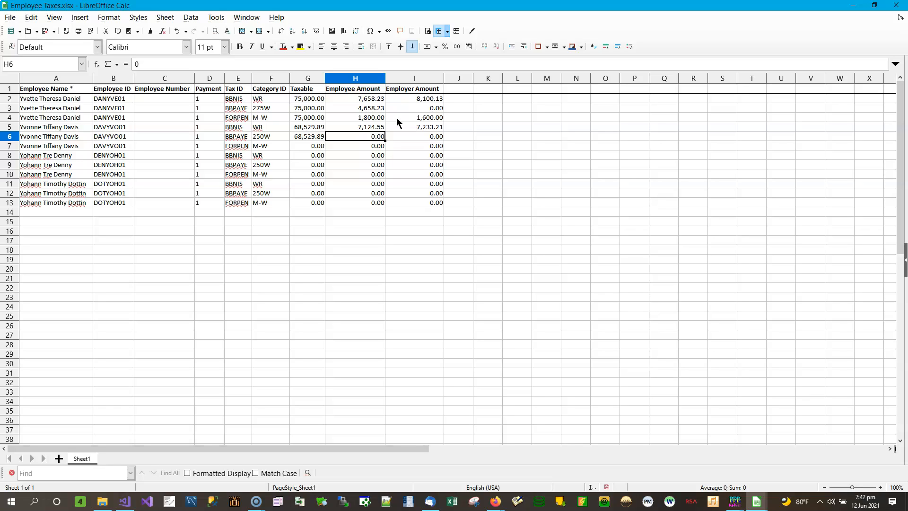
pyautogui.write('3,5')
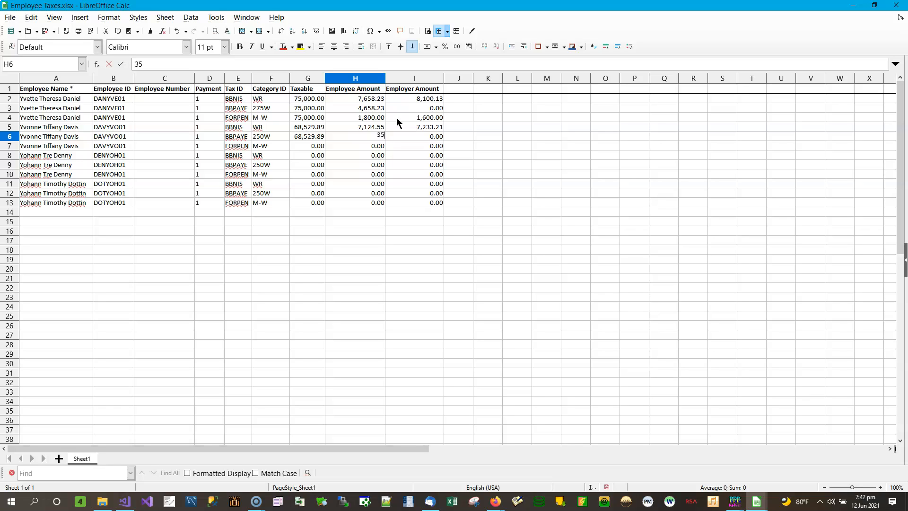
pyautogui.write('02.22')
pyautogui.press('Return')
# Review the entered taxable and amount values down the Employee Taxes rows.
pyautogui.press('Up')
pyautogui.press('Down')
pyautogui.press('Down')
pyautogui.press('Down')
pyautogui.press('Down')
pyautogui.press('Down')
pyautogui.press('Down')
pyautogui.press('Down')
pyautogui.press('Up')
pyautogui.press('Up')
pyautogui.press('Up')
pyautogui.press('Up')
pyautogui.press('Up')
pyautogui.press('Up')
pyautogui.press('Up')
pyautogui.press('Up')
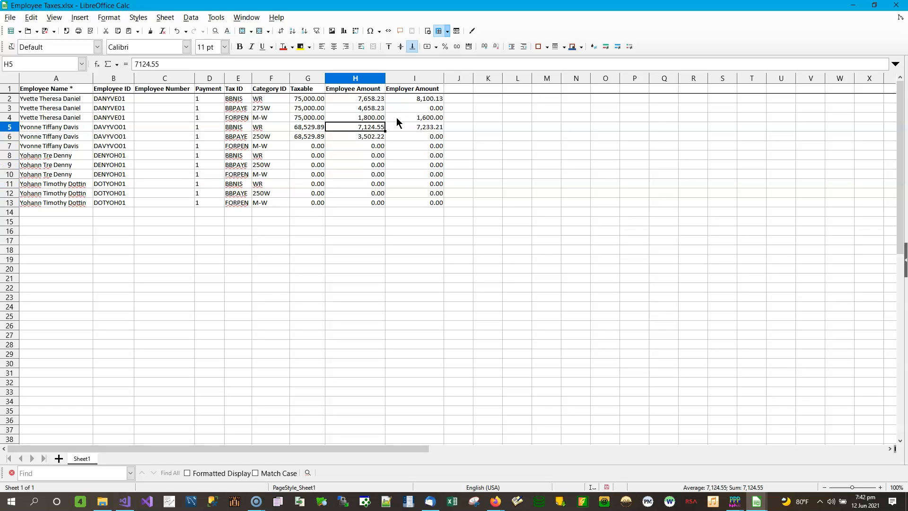
pyautogui.press('Down')
pyautogui.press('Down')
pyautogui.press('Down')
pyautogui.press('Down')
pyautogui.press('Down')
pyautogui.press('Down')
pyautogui.press('Down')
pyautogui.press('Down')
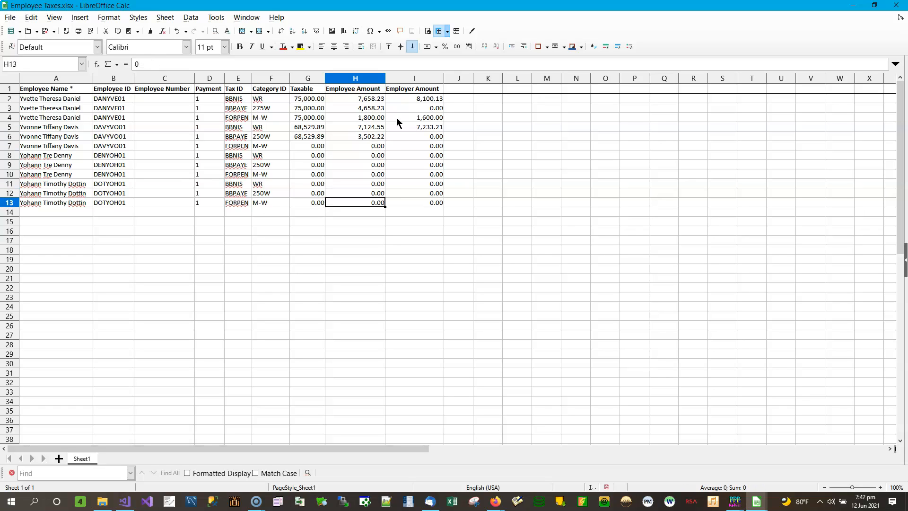
# Save Employee Taxes keeping the Excel format and restore the window beside the template.
pyautogui.click(46, 31)
pyautogui.click(490, 290)
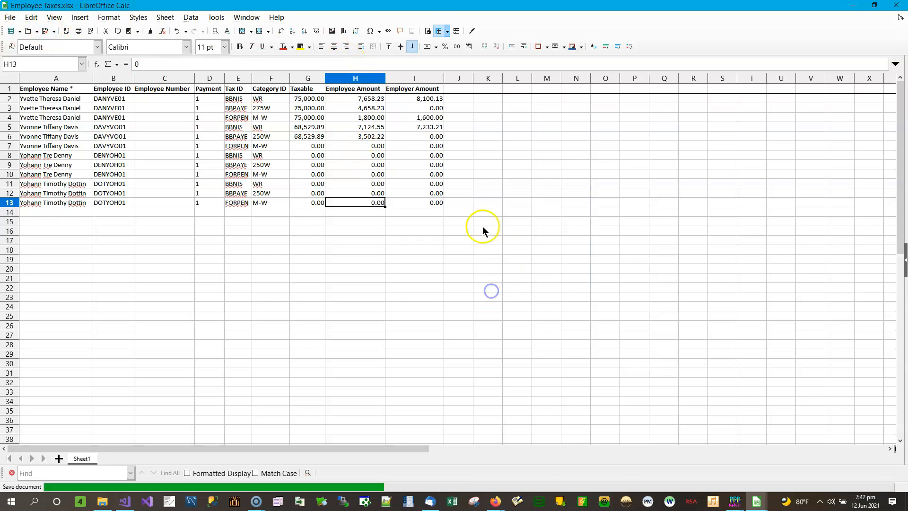
pyautogui.click(874, 6)
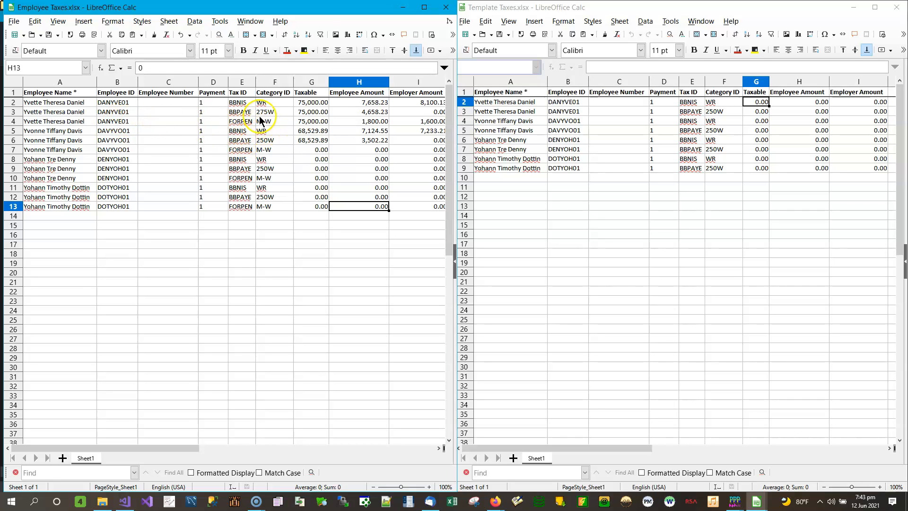
# Fill the template's row 2 with taxable 75,000, employee amount 8658.23 and employer amount 8100.13.
pyautogui.moveTo(247, 122); pyautogui.dragTo(269, 122)
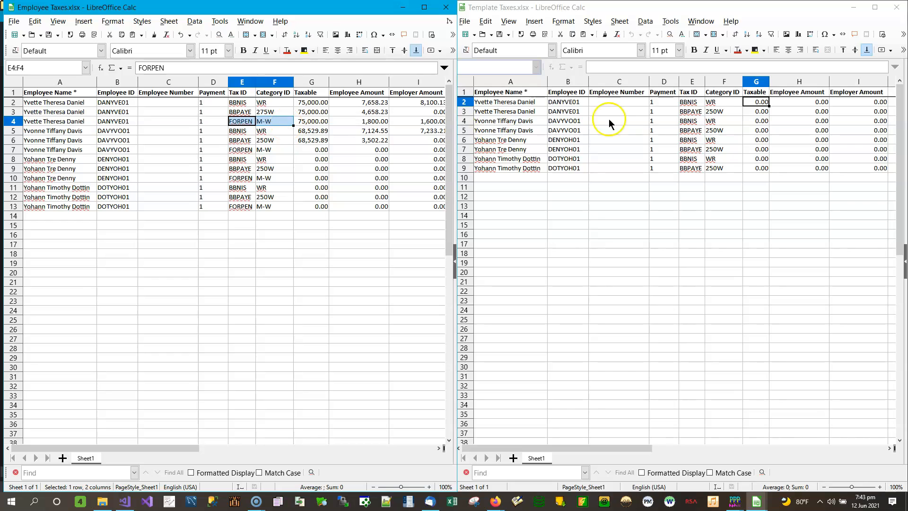
pyautogui.click(692, 101)
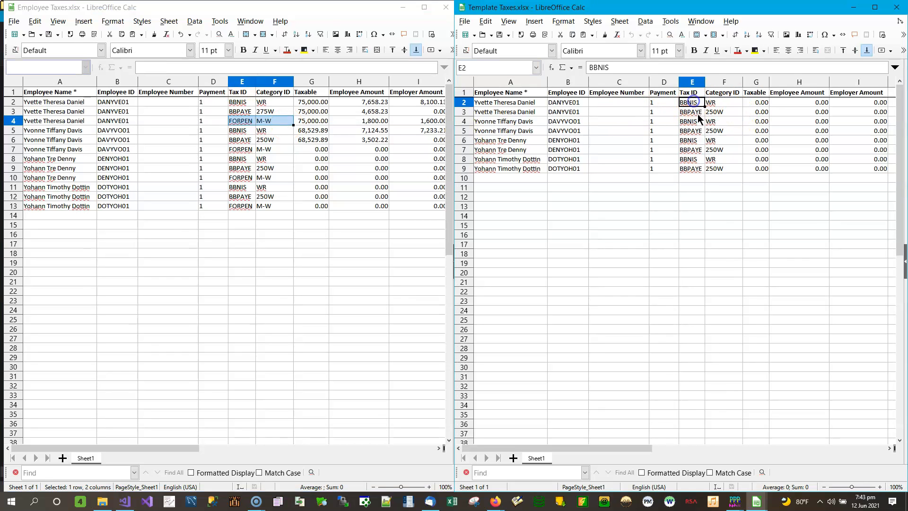
pyautogui.click(699, 112)
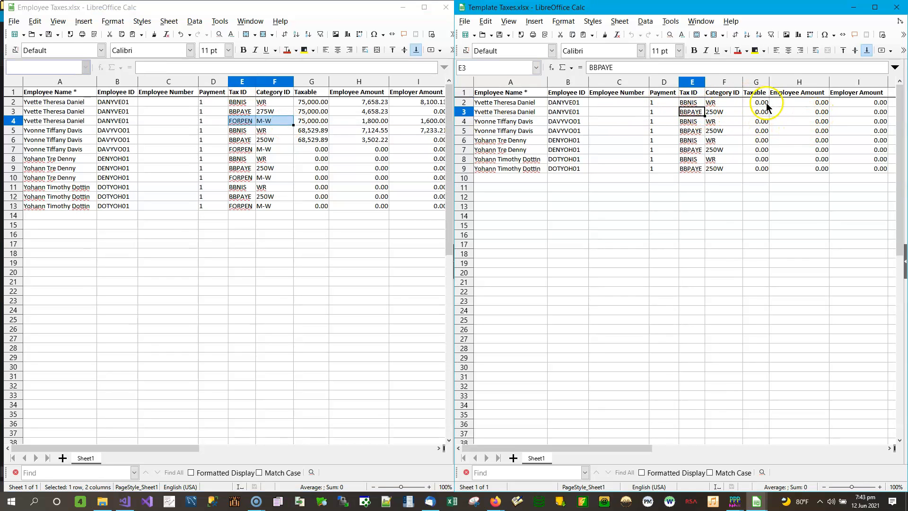
pyautogui.click(765, 103)
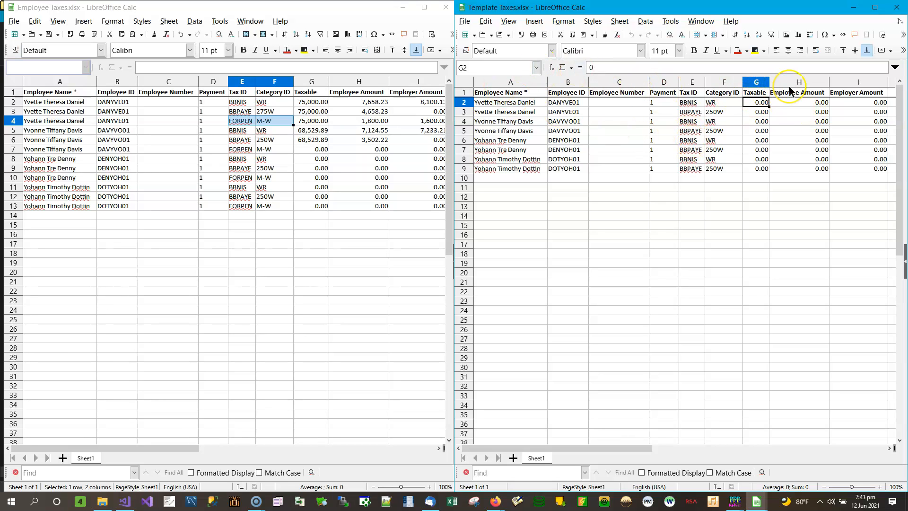
pyautogui.write('7500')
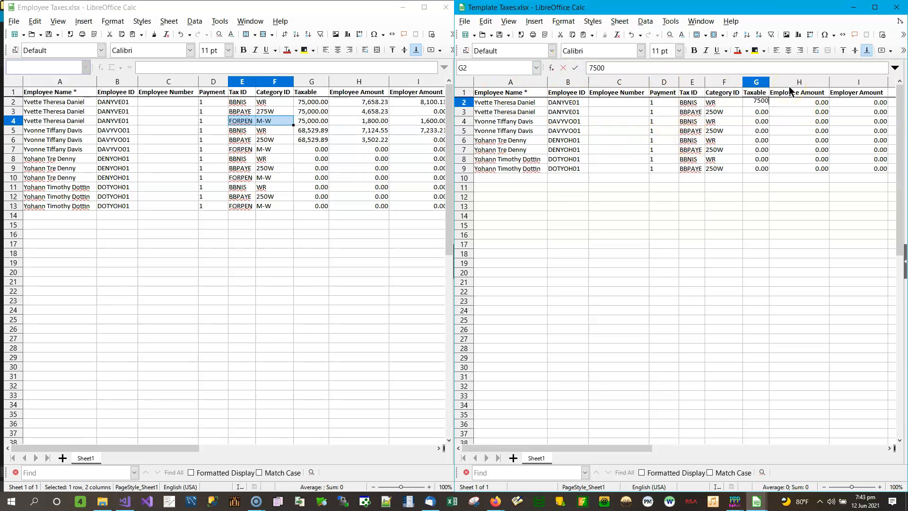
pyautogui.press('Tab')
pyautogui.write('8658.23')
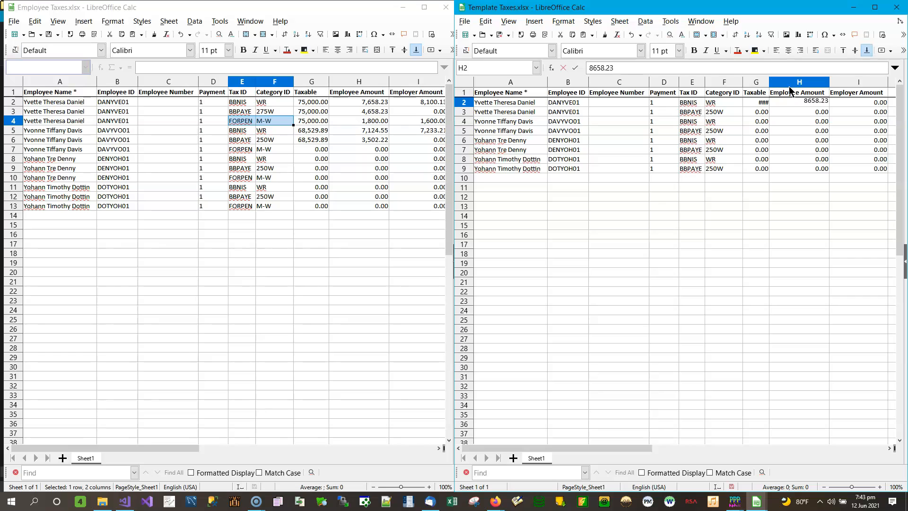
pyautogui.press('Tab')
pyautogui.write('8100.13')
pyautogui.press('Return')
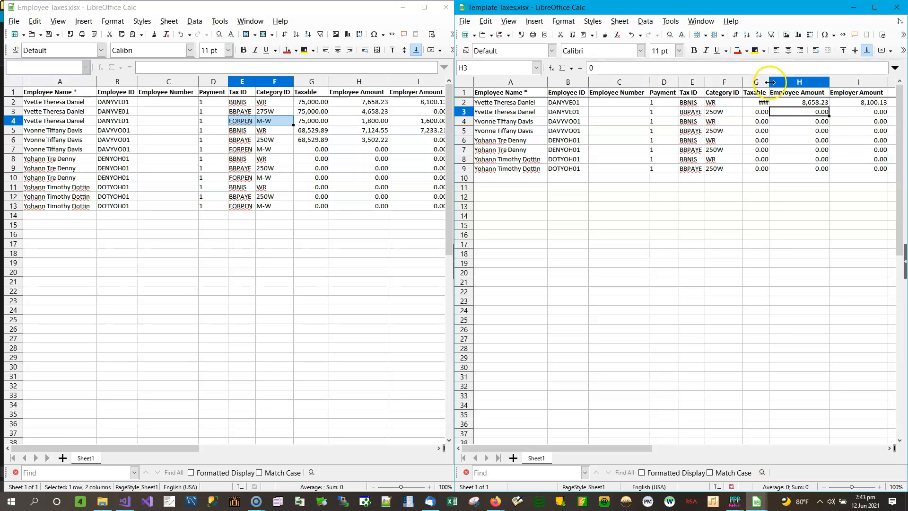
# Autofit the Taxable column and narrow the Employee Number column in both spreadsheets.
pyautogui.doubleClick(770, 87)
pyautogui.moveTo(647, 87); pyautogui.dragTo(605, 87)
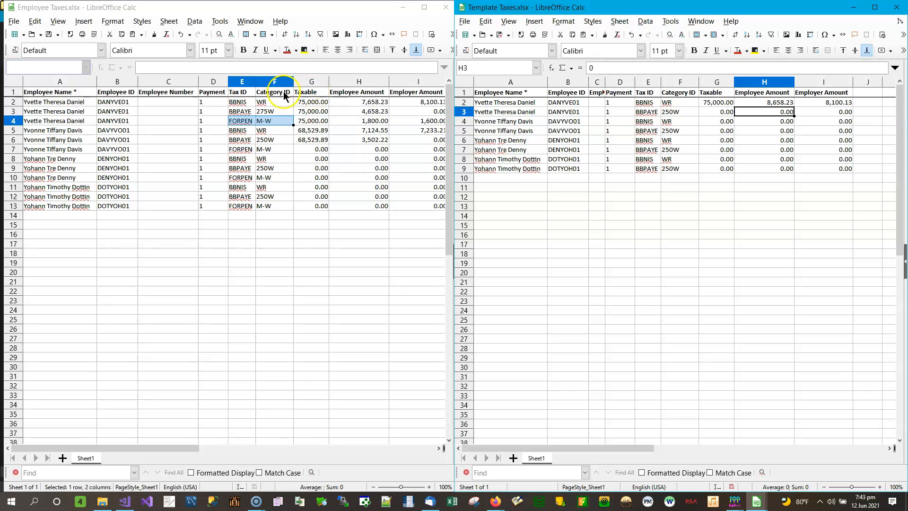
pyautogui.click(199, 82)
pyautogui.moveTo(199, 82); pyautogui.dragTo(158, 82)
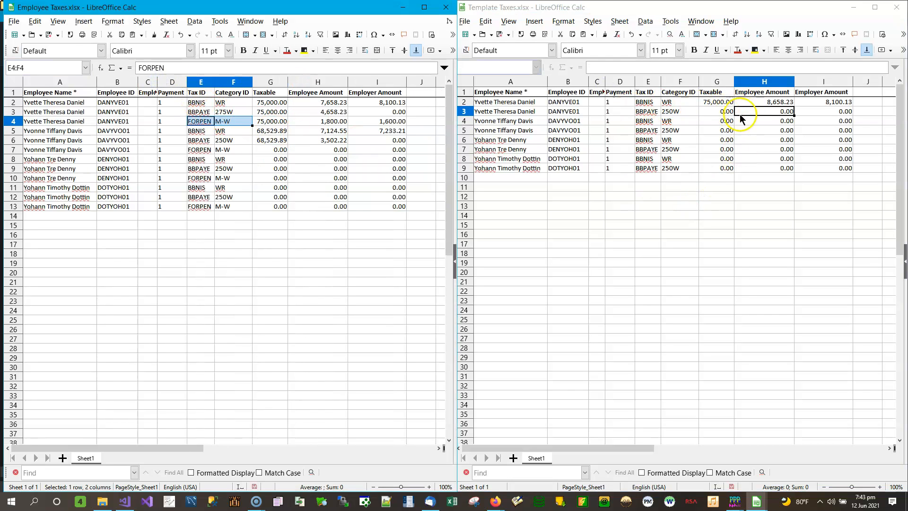
# Enter 75,000 as the taxable amount and 4658.23 as the employee amount in the template's row 3.
pyautogui.click(724, 114)
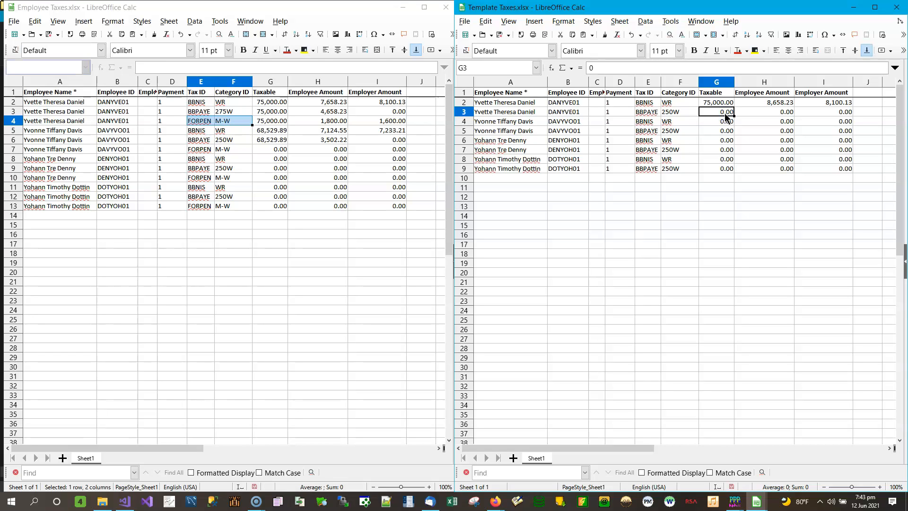
pyautogui.write('75000')
pyautogui.press('Tab')
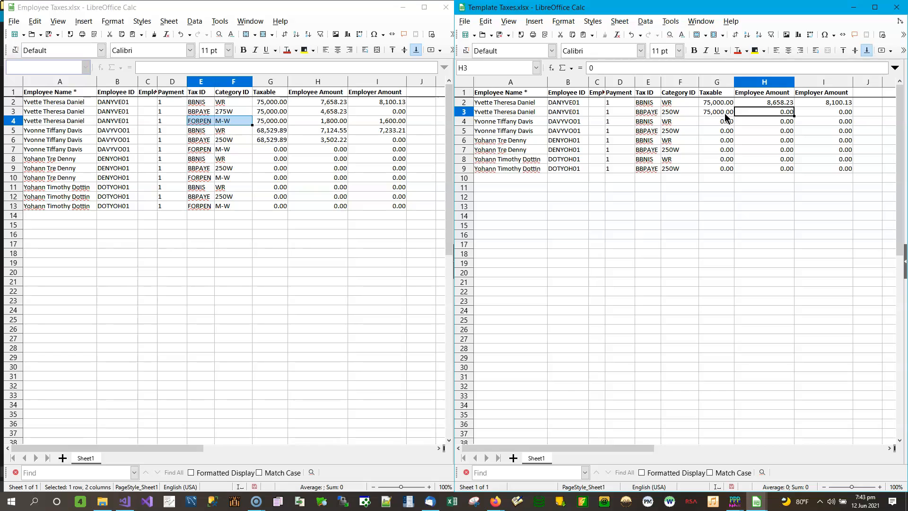
pyautogui.write('4658.23')
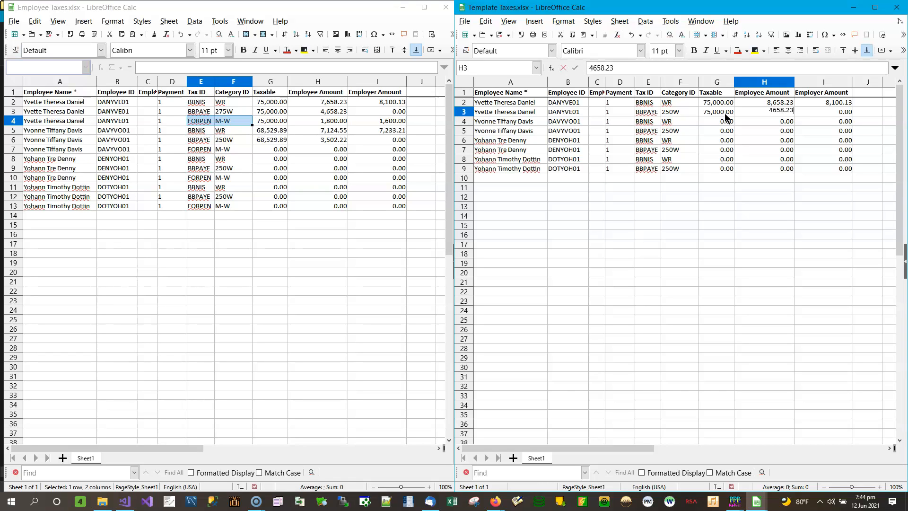
pyautogui.press('Return')
# Enter 1800 as the employee amount and 1600 as the employer amount in the template's row 4.
pyautogui.write('1800')
pyautogui.press('Tab')
pyautogui.write('1600')
pyautogui.hotkey('shift', 'Tab')
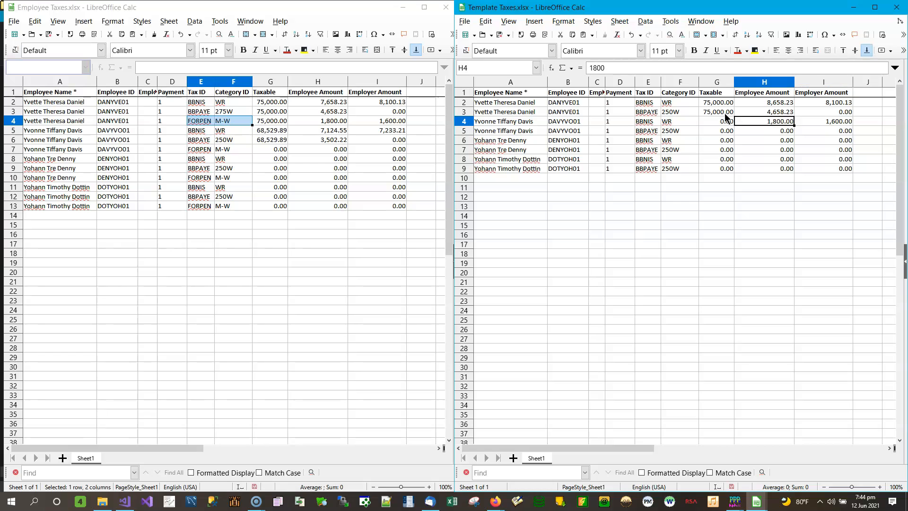
# Fill the template's row 4 with taxable 68529.89, employee amount 7,124.55 and employer amount 7,233.21.
pyautogui.hotkey('shift', 'Tab')
pyautogui.write('7')
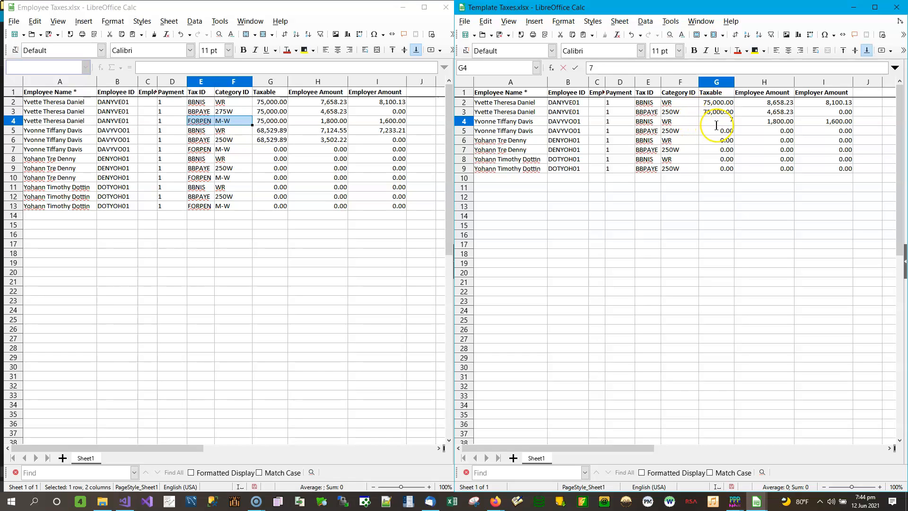
pyautogui.press('BackSpace')
pyautogui.write('68529.89')
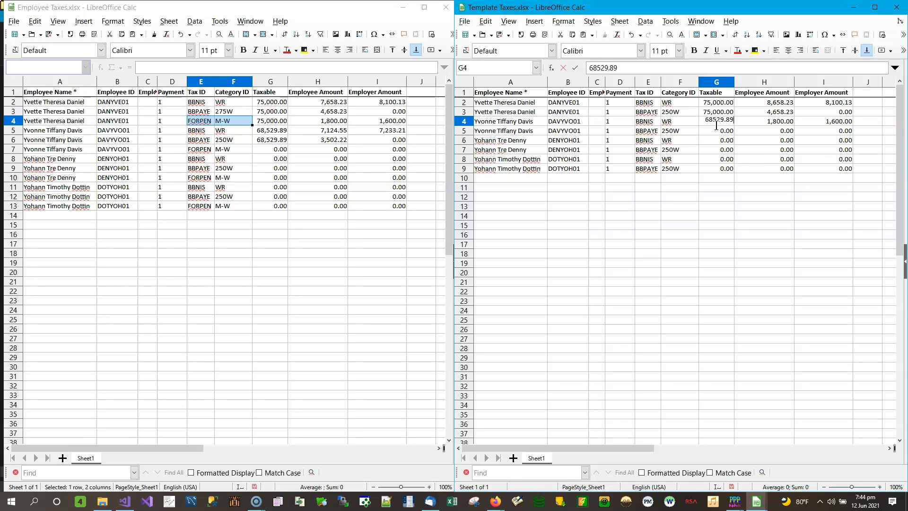
pyautogui.press('Tab')
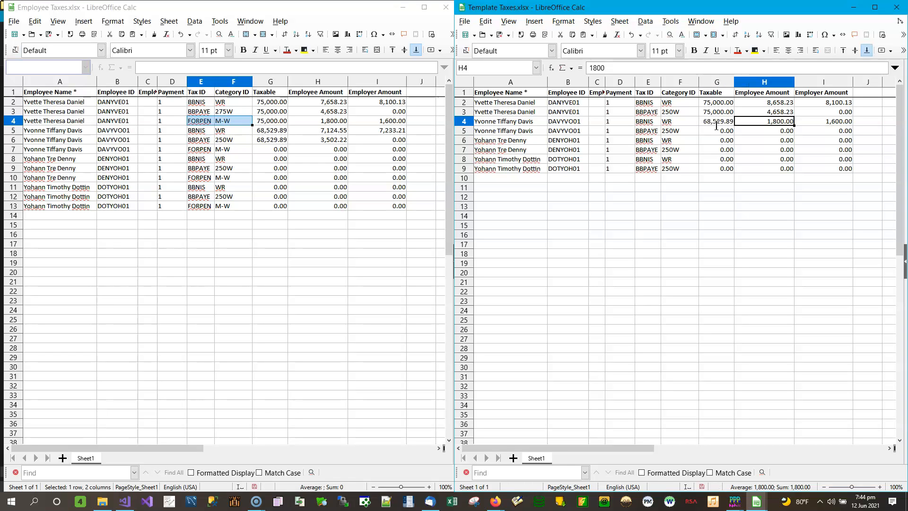
pyautogui.write('7,')
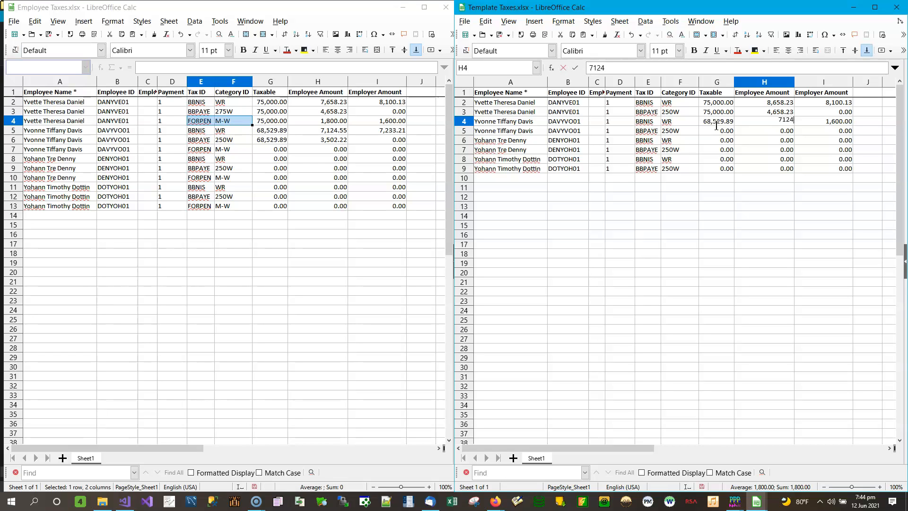
pyautogui.write('124.55')
pyautogui.press('Tab')
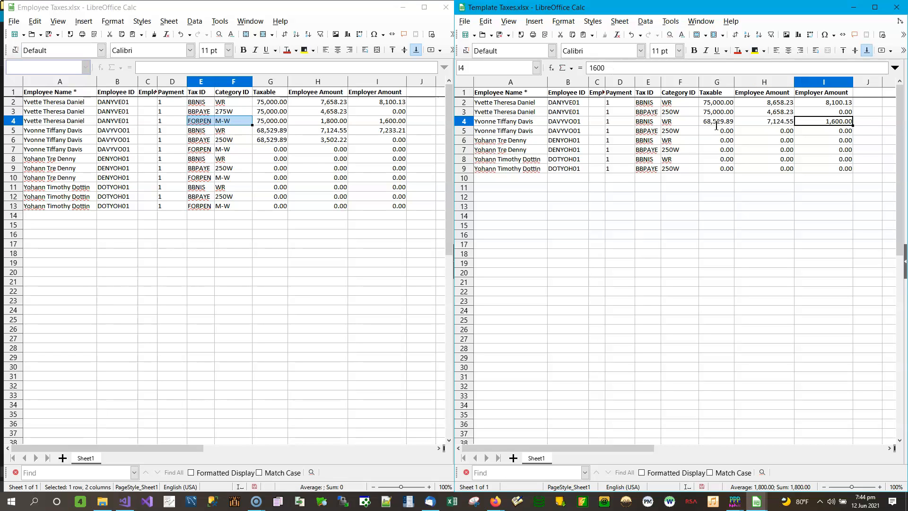
pyautogui.write('7')
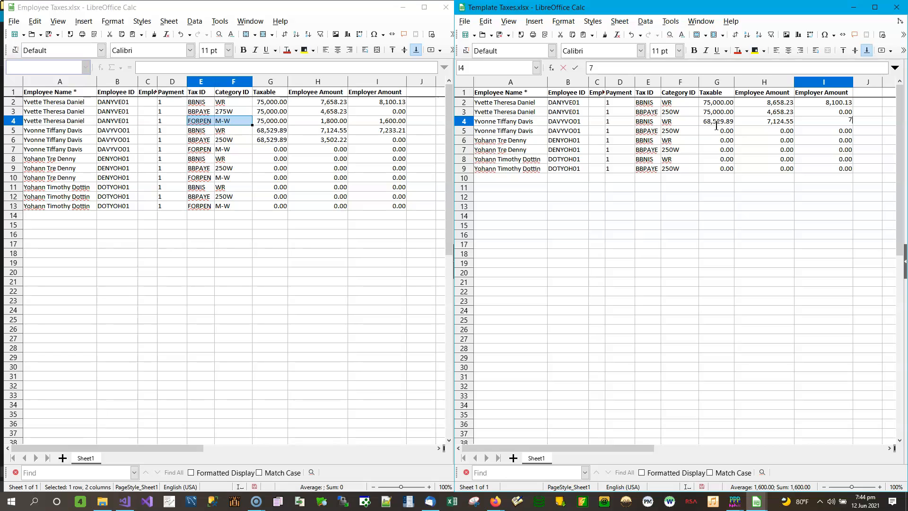
pyautogui.write(',233.21')
pyautogui.press('Return')
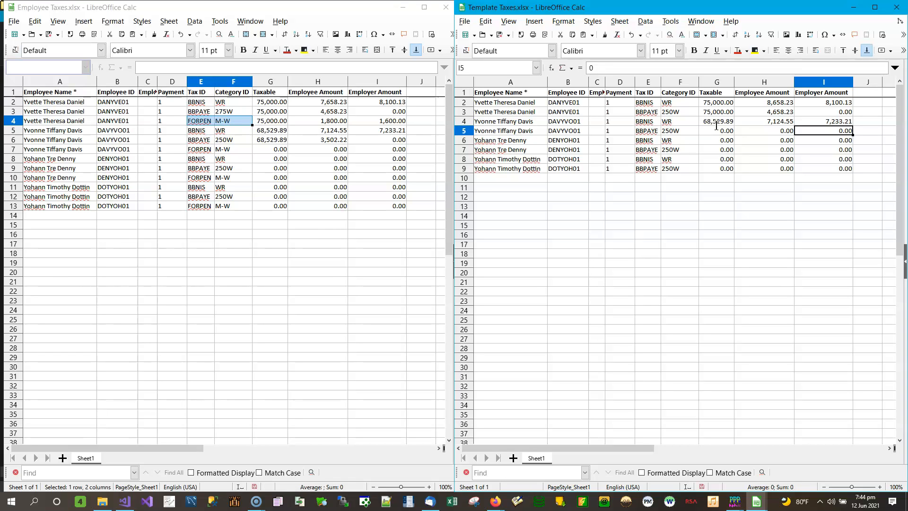
# Enter 68,529.89 as the taxable amount in the template's row 5.
pyautogui.press('Left')
pyautogui.press('Left')
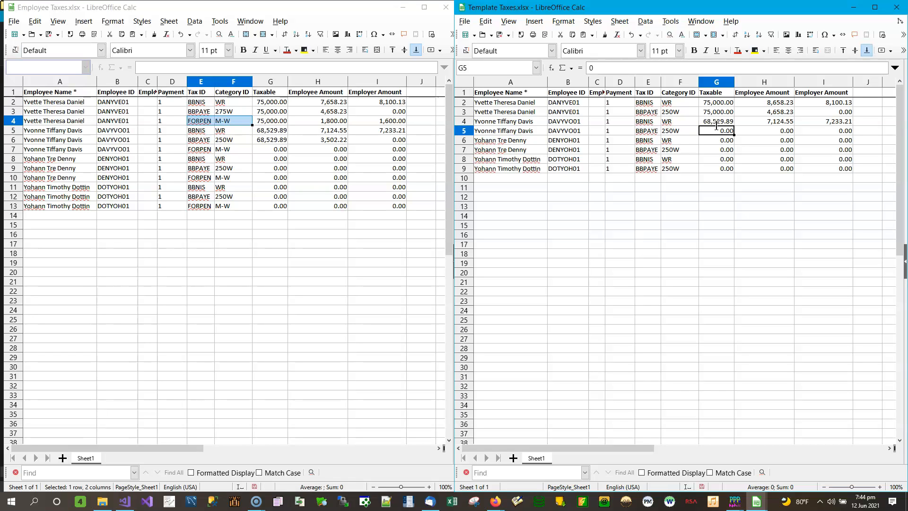
pyautogui.write('68529.89')
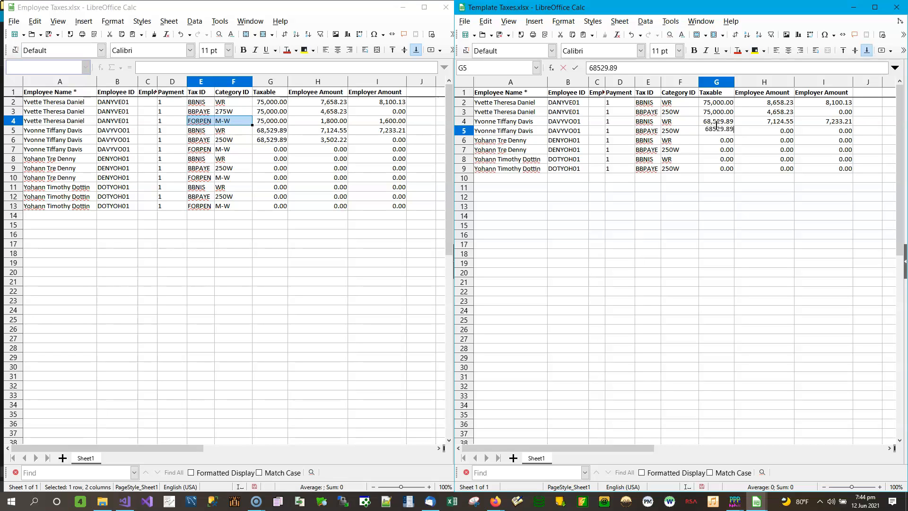
pyautogui.press('Tab')
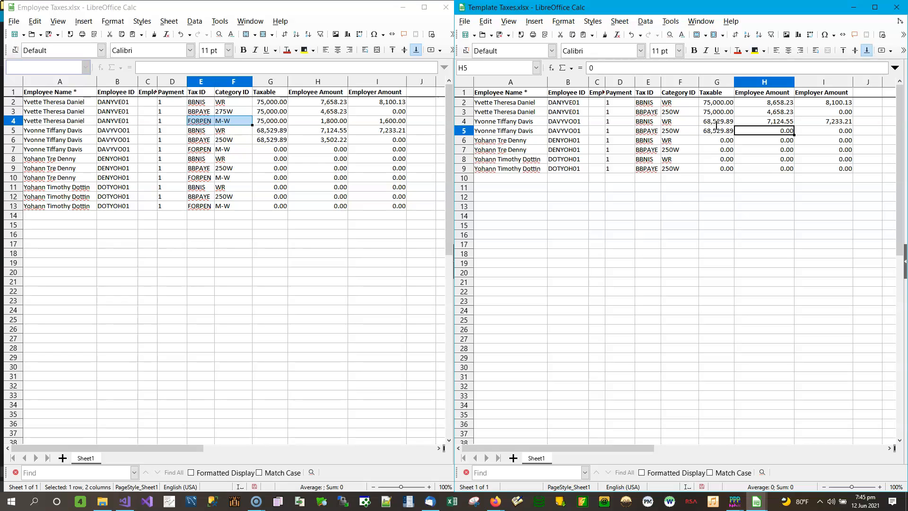
# Enter 3,502.22 as the employee amount in the template's row 5.
pyautogui.write('3502.22')
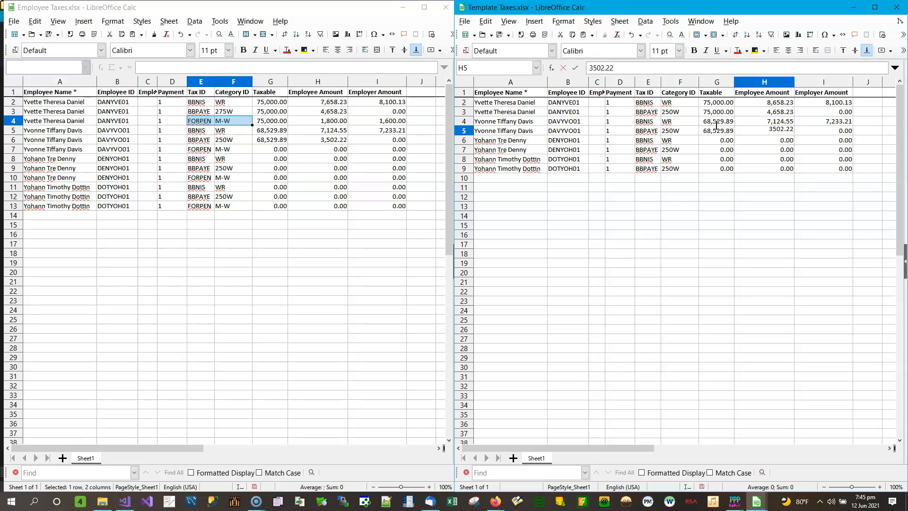
pyautogui.press('Up')
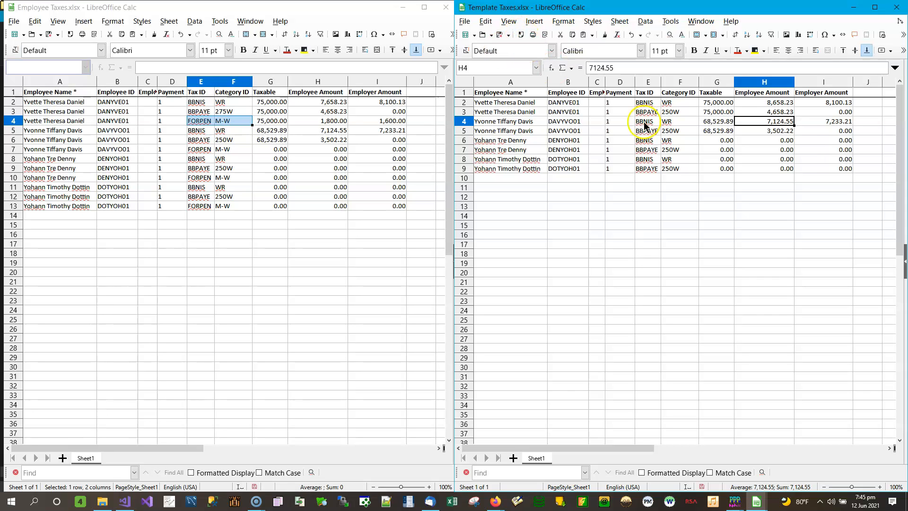
pyautogui.click(652, 169)
pyautogui.click(679, 169)
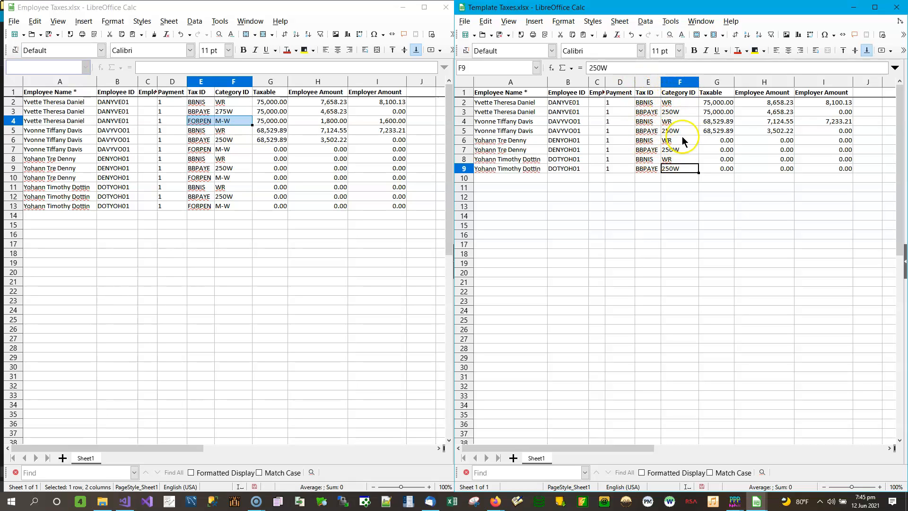
# Change the category ID in the template's row 3 to 275W.
pyautogui.click(657, 105)
pyautogui.moveTo(657, 105); pyautogui.dragTo(681, 168)
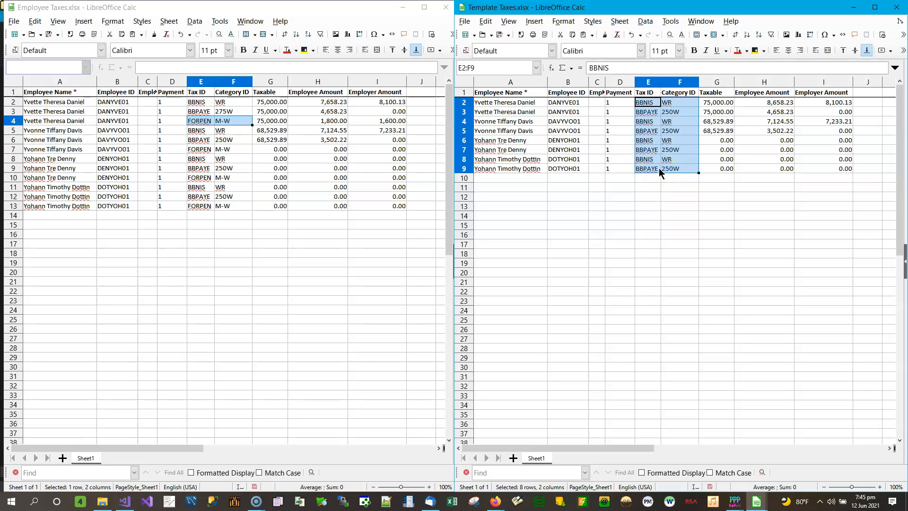
pyautogui.click(674, 112)
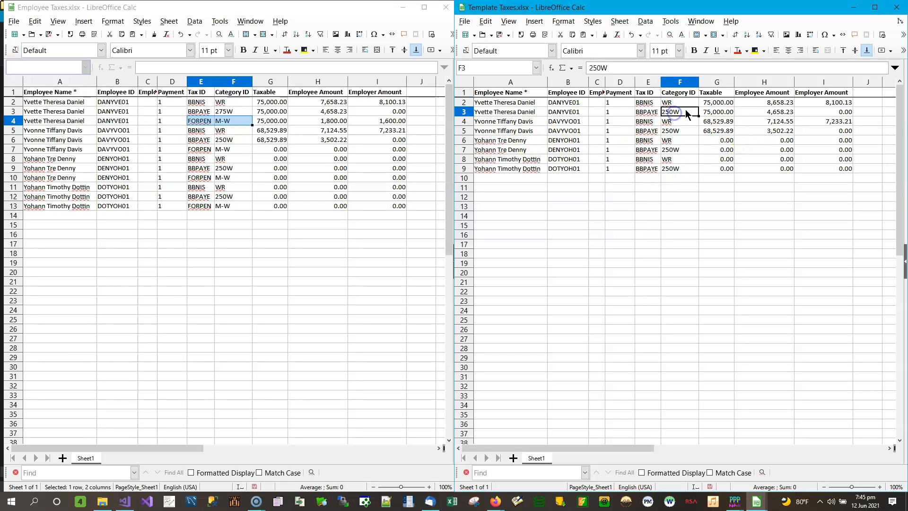
pyautogui.write('275W')
pyautogui.press('Return')
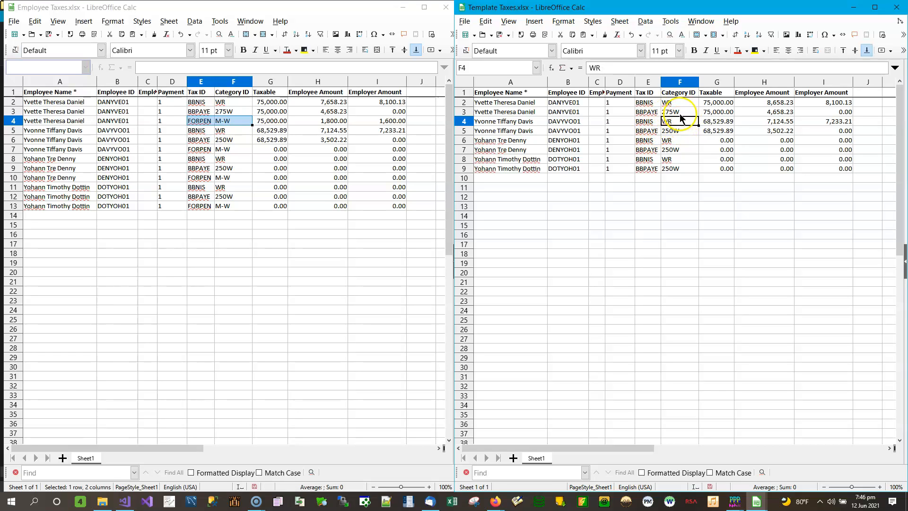
# Save both spreadsheets in Excel 2007-365 format and close them.
pyautogui.click(502, 40)
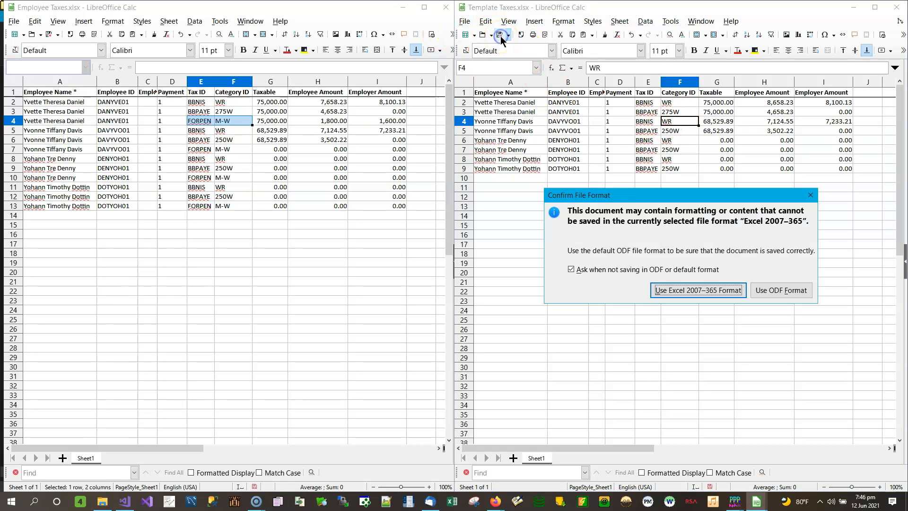
pyautogui.click(695, 290)
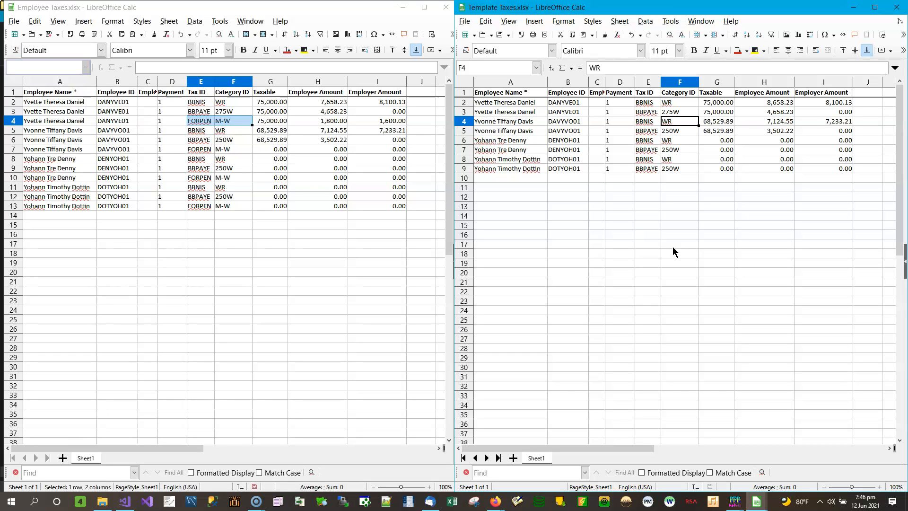
pyautogui.click(895, 12)
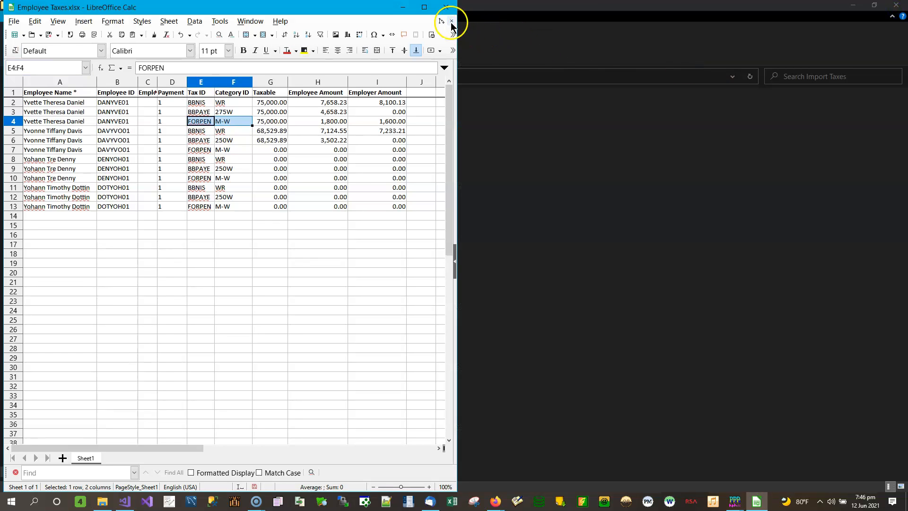
pyautogui.click(446, 7)
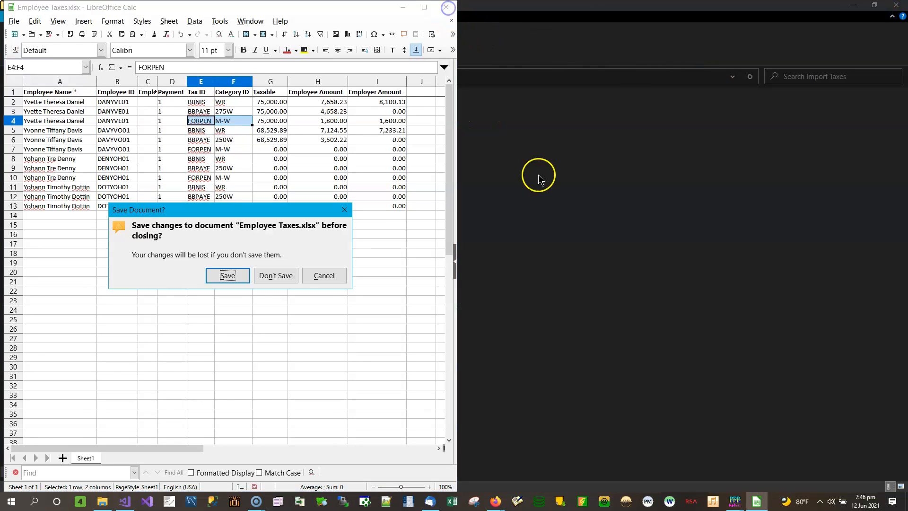
pyautogui.click(237, 275)
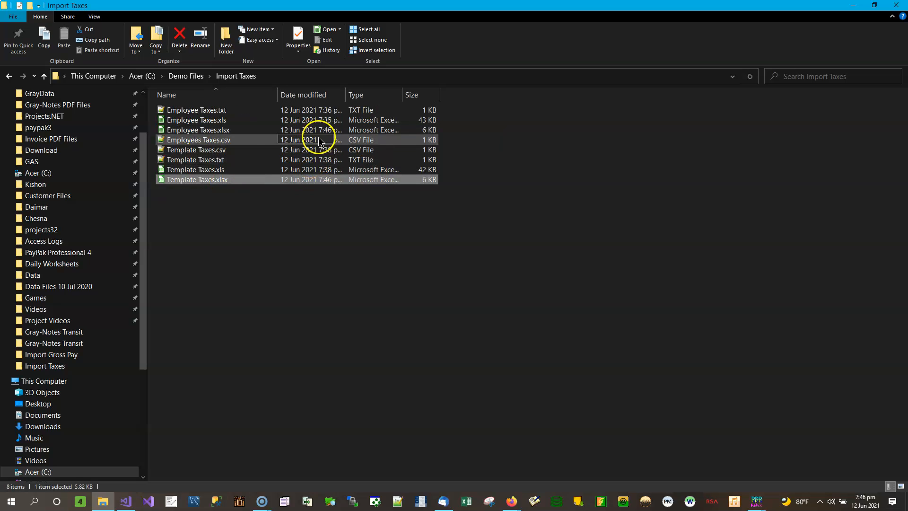
# Open Employees Taxes.csv and Template Taxes.csv in Notepad++ side by side.
pyautogui.click(217, 143)
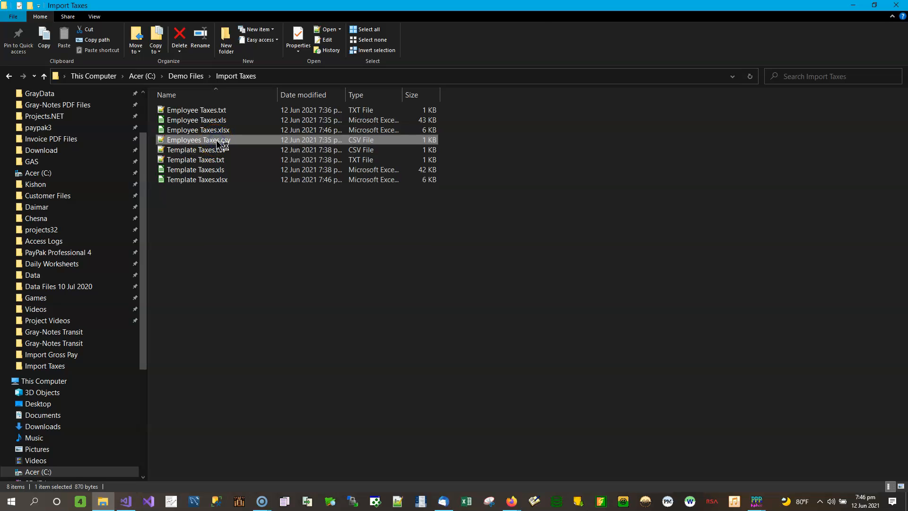
pyautogui.doubleClick(217, 142)
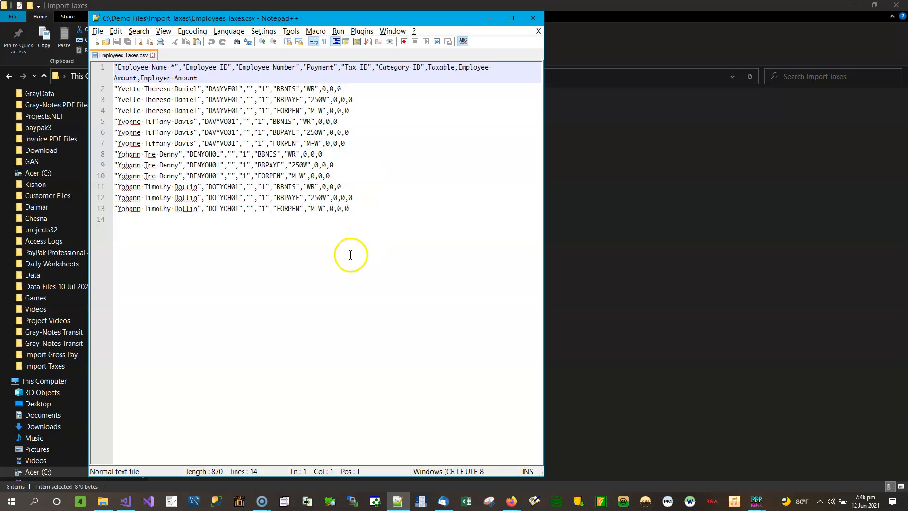
pyautogui.moveTo(277, 19); pyautogui.dragTo(512, 35)
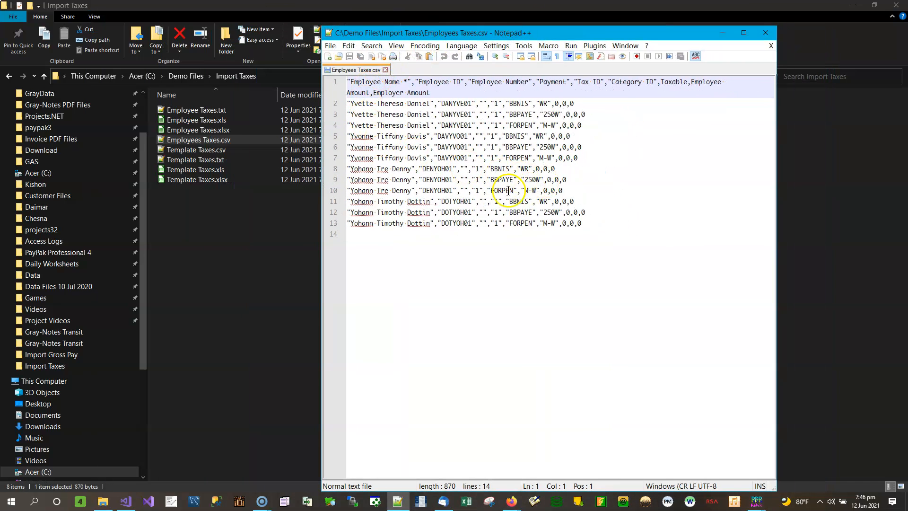
pyautogui.moveTo(558, 37); pyautogui.dragTo(653, 80)
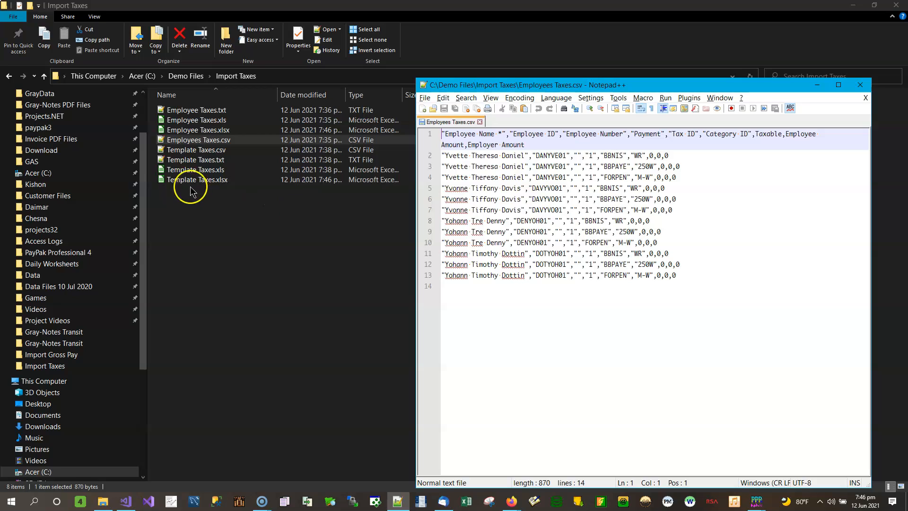
pyautogui.click(219, 150)
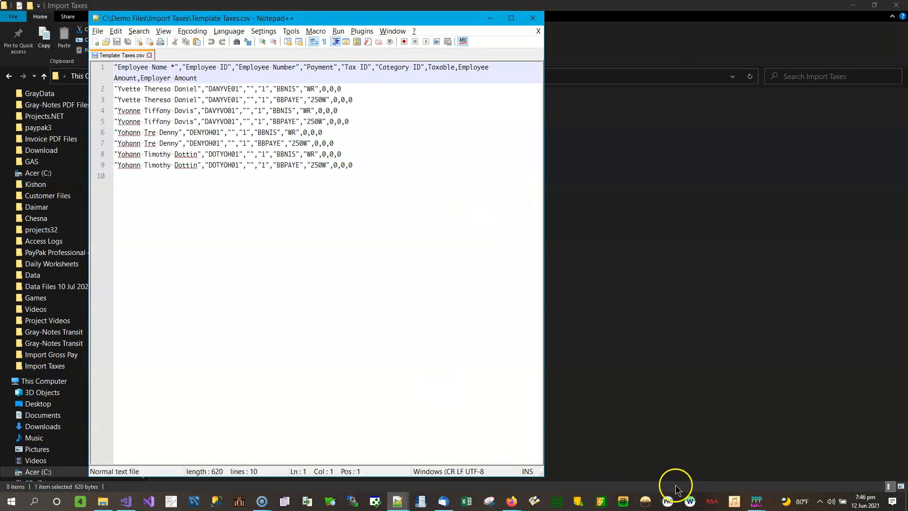
# Compare the contents of the two CSV files, then close both Notepad++ windows.
pyautogui.click(395, 499)
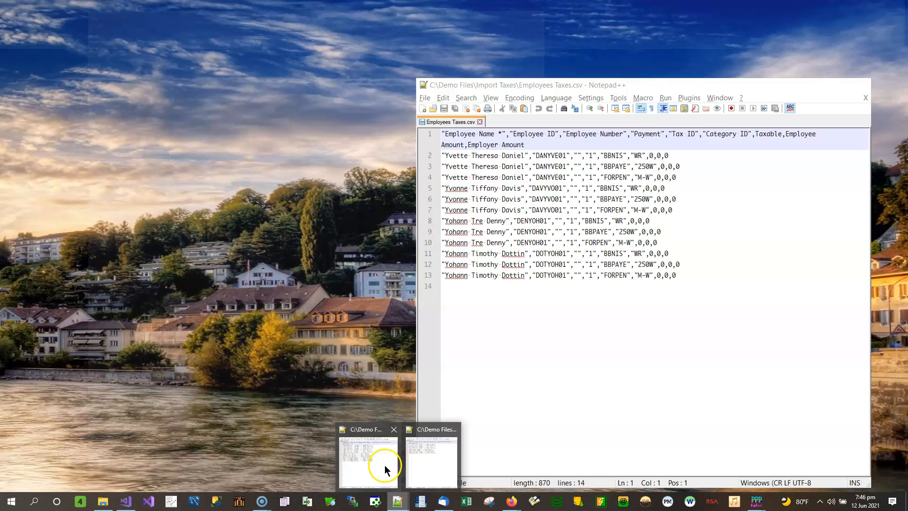
pyautogui.click(385, 464)
pyautogui.moveTo(641, 84); pyautogui.dragTo(639, 178)
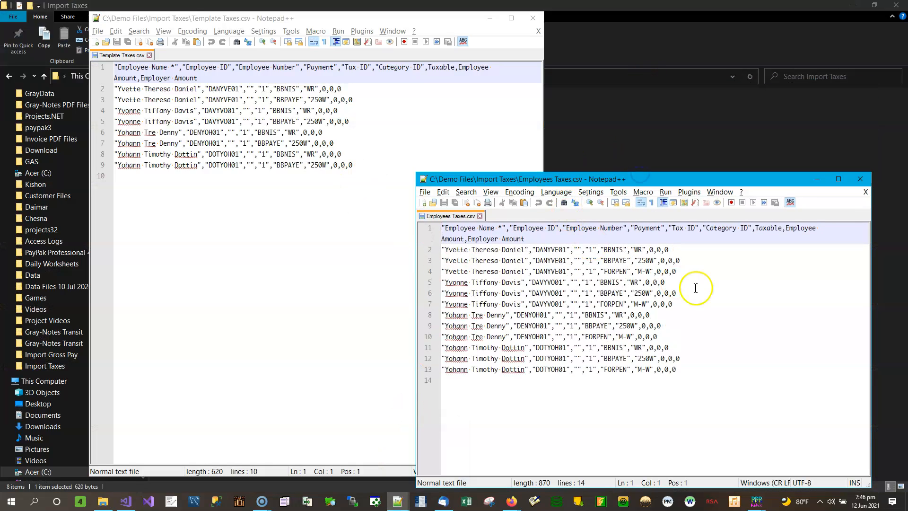
pyautogui.click(412, 176)
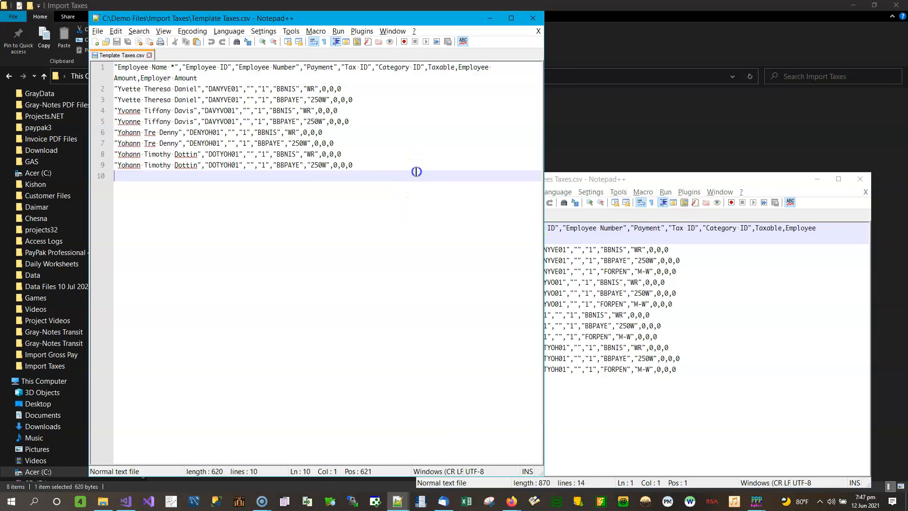
pyautogui.click(644, 180)
pyautogui.moveTo(415, 172); pyautogui.dragTo(212, 206)
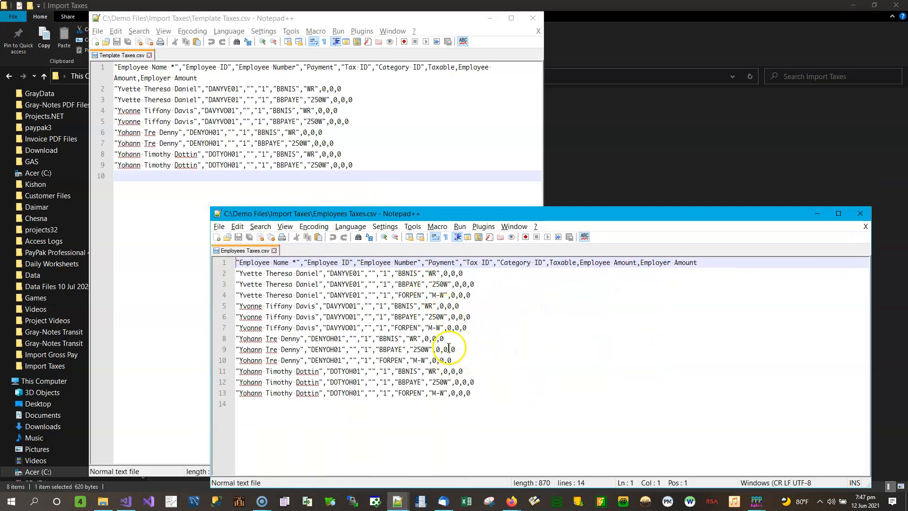
pyautogui.click(445, 273)
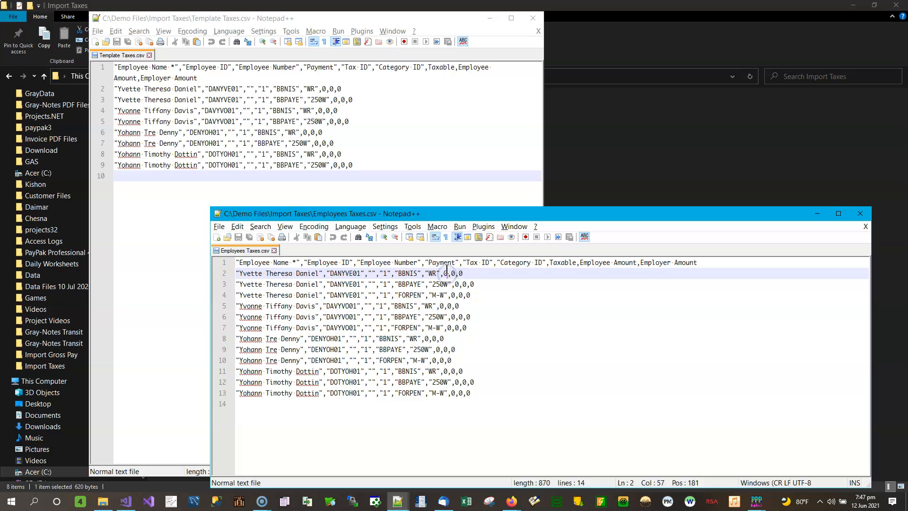
pyautogui.doubleClick(447, 273)
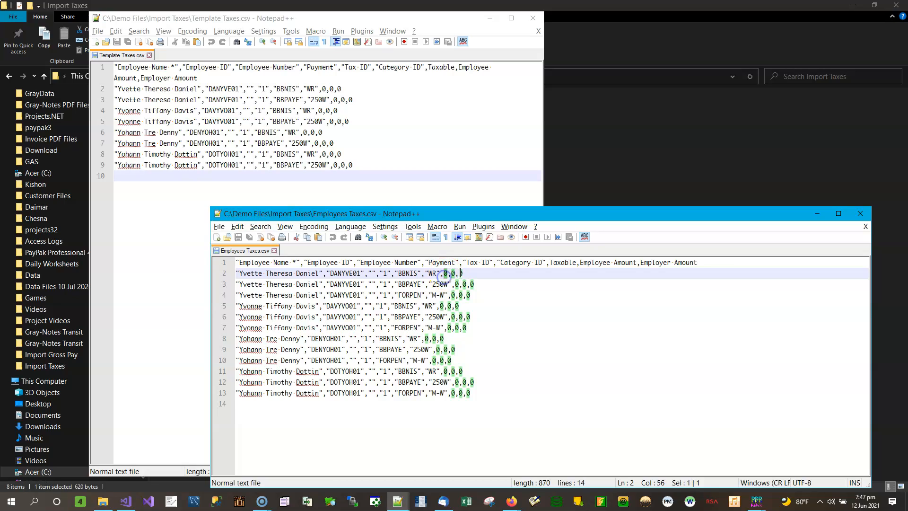
pyautogui.doubleClick(450, 274)
pyautogui.doubleClick(462, 273)
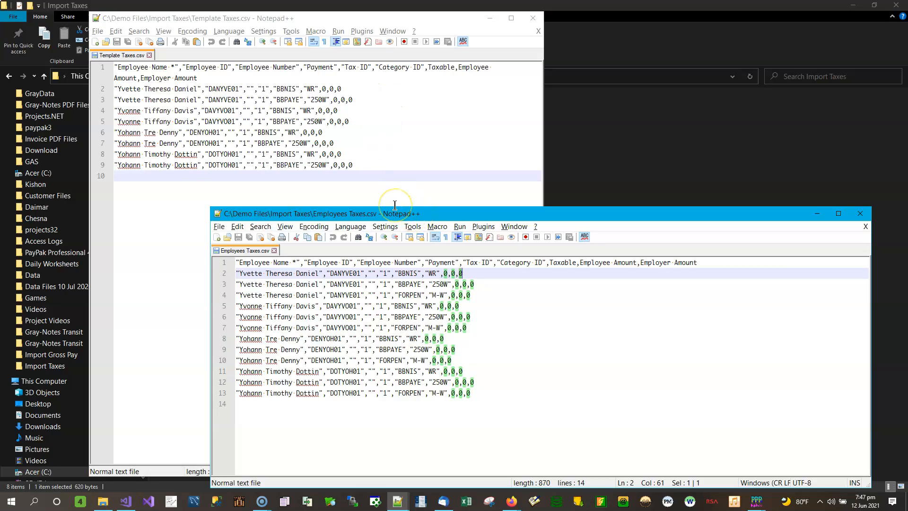
pyautogui.click(860, 214)
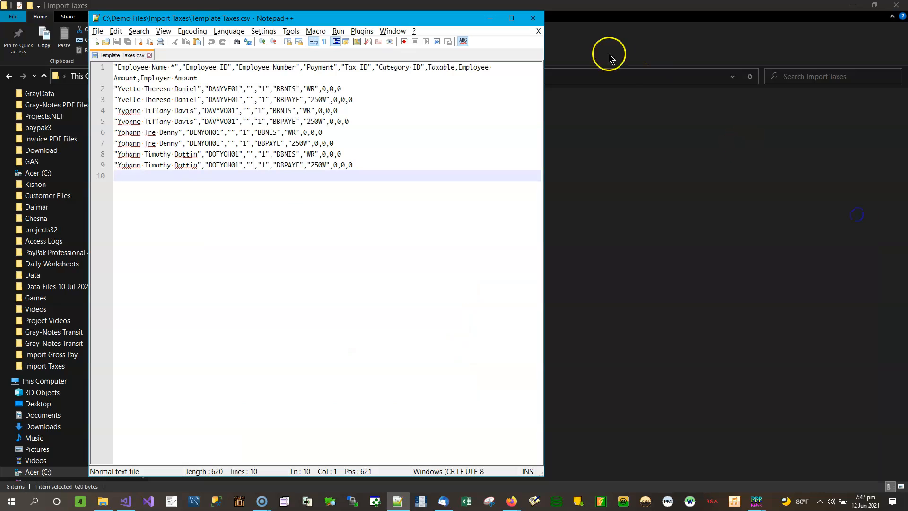
pyautogui.click(533, 18)
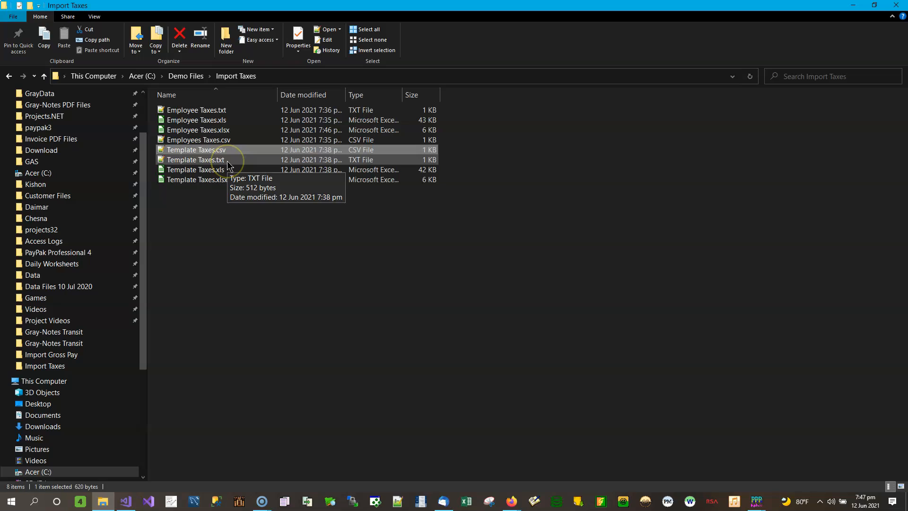
# Open Template Taxes.txt and Employee Taxes.txt in Notepad++, compare their contents, and close both.
pyautogui.click(227, 161)
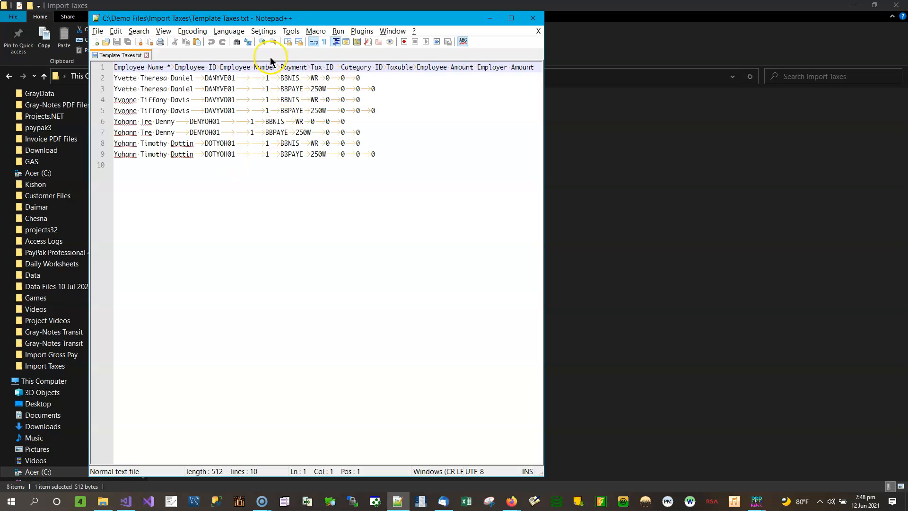
pyautogui.moveTo(281, 11); pyautogui.dragTo(597, 82)
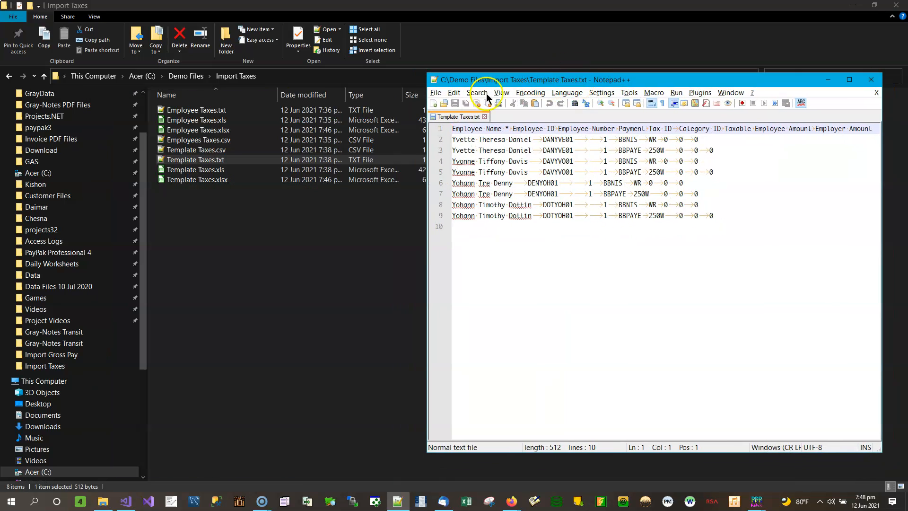
pyautogui.click(211, 110)
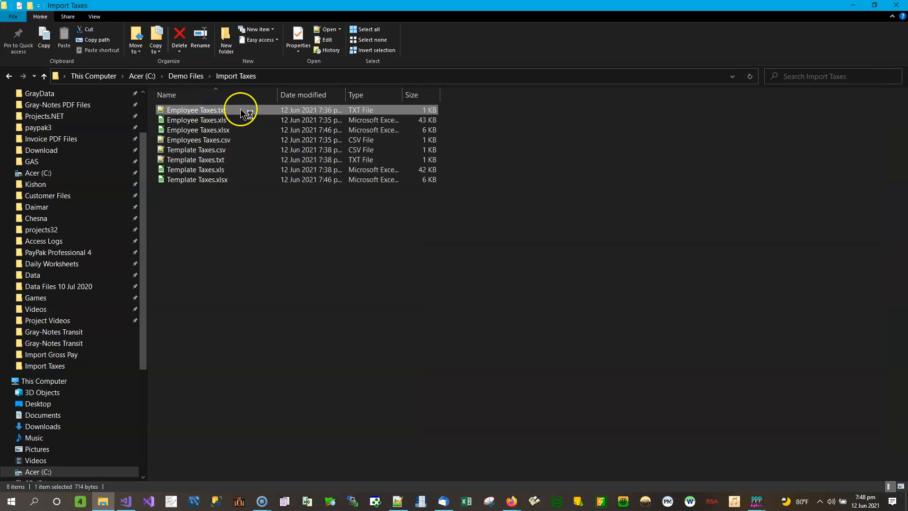
pyautogui.doubleClick(239, 109)
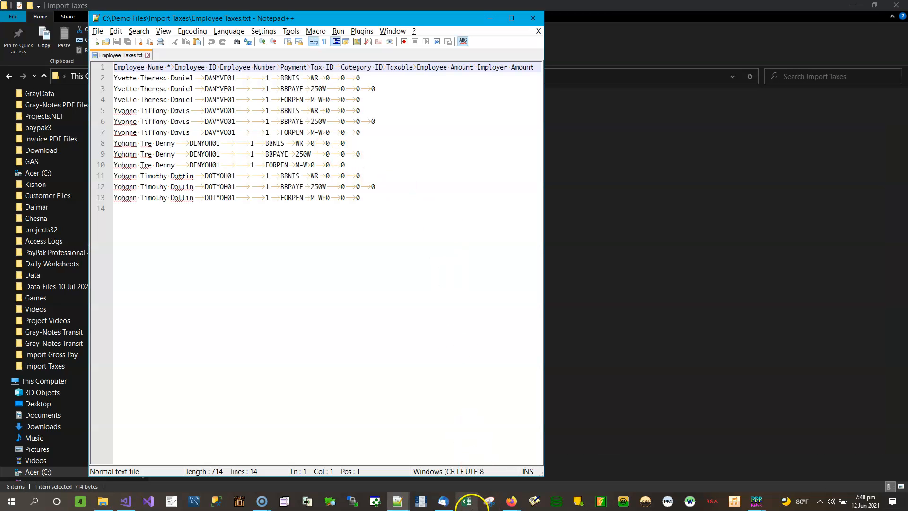
pyautogui.click(398, 502)
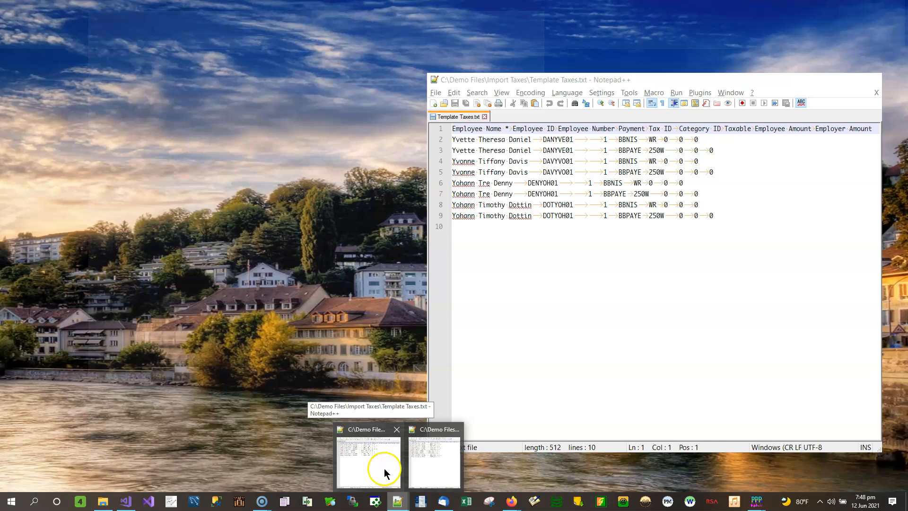
pyautogui.click(384, 472)
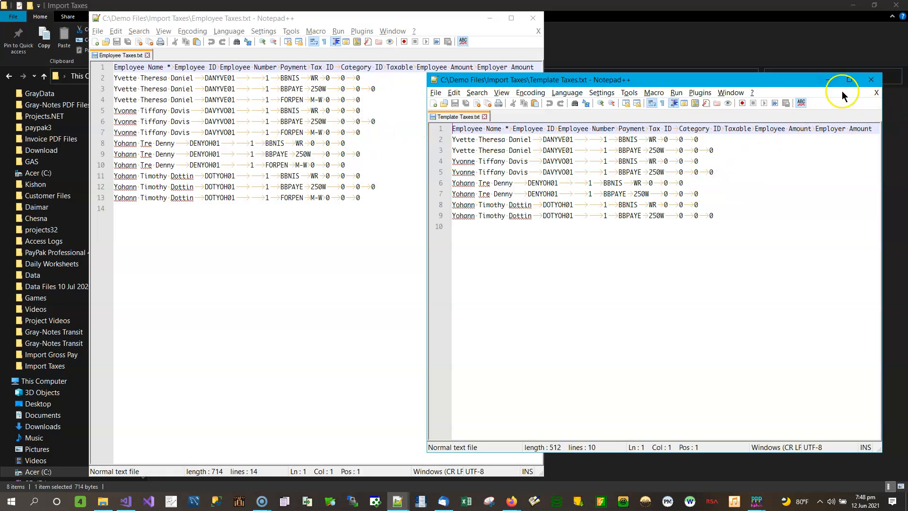
pyautogui.click(875, 84)
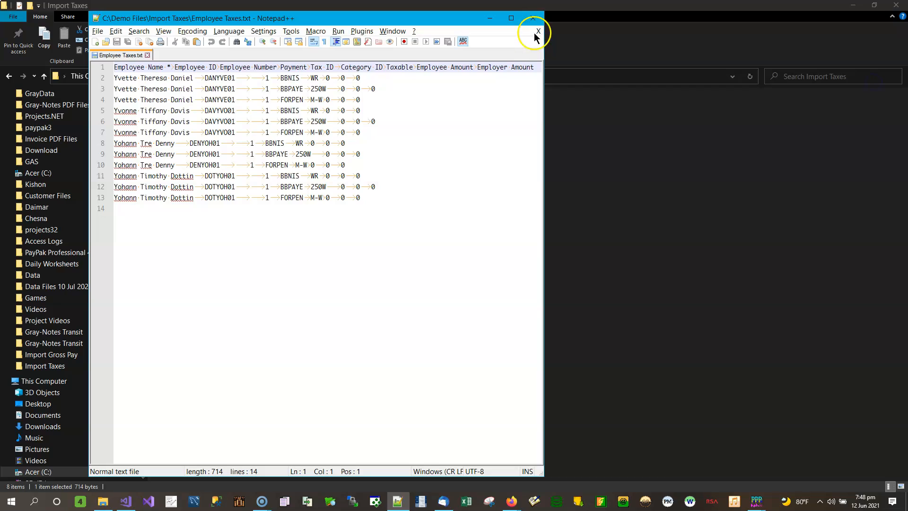
pyautogui.click(533, 18)
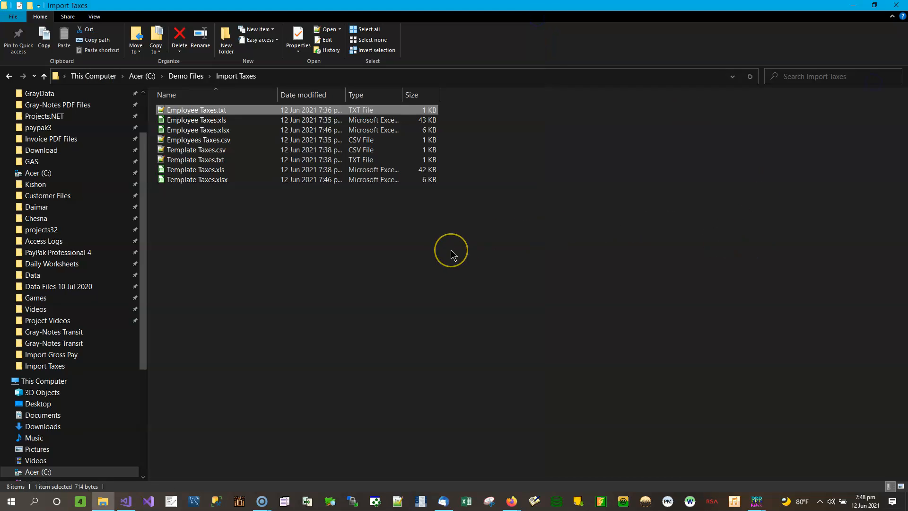
# Switch to PayPak Professional's Export Taxes window and set the export format to Excel 2007 - xlsx.
pyautogui.click(853, 5)
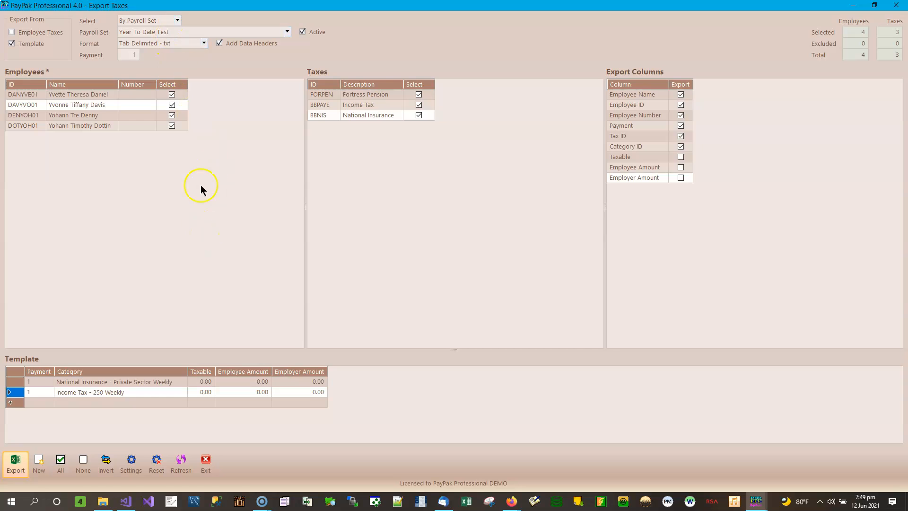
pyautogui.click(205, 44)
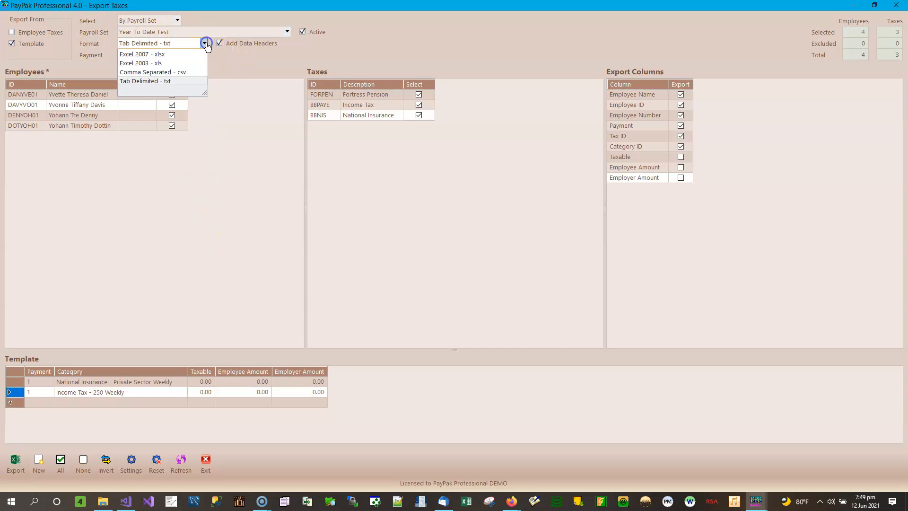
pyautogui.click(194, 54)
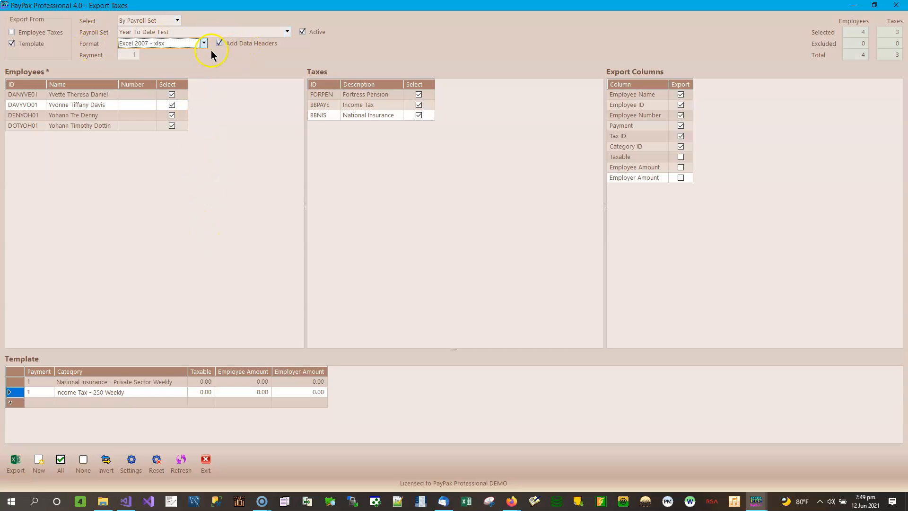